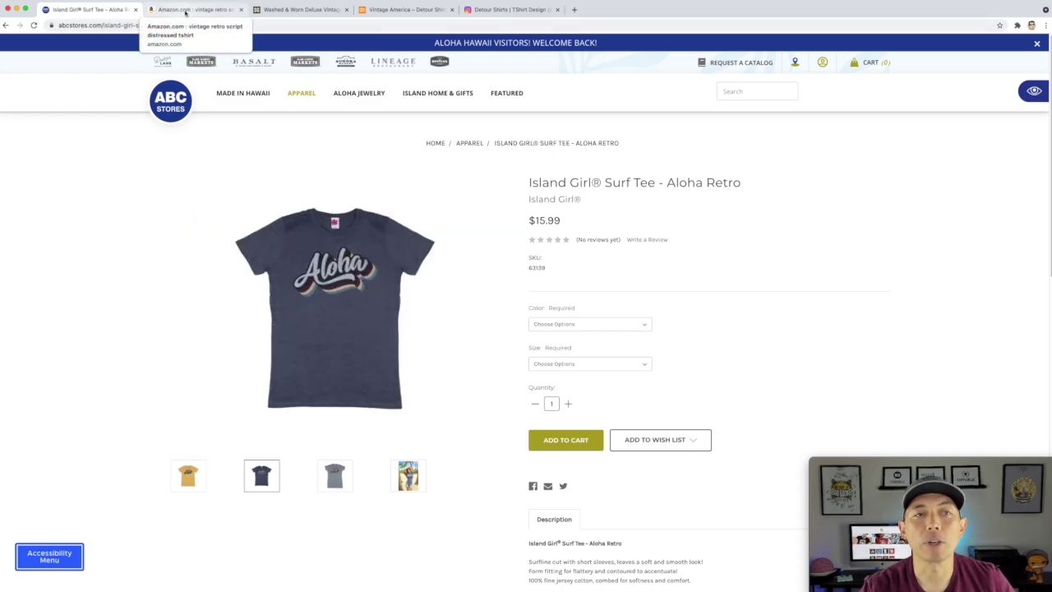
Step: Examine the Amazon results for "vintage retro script distressed tshirt" for script-lettering shirt designs and their sales ranks
left_click(186, 12)
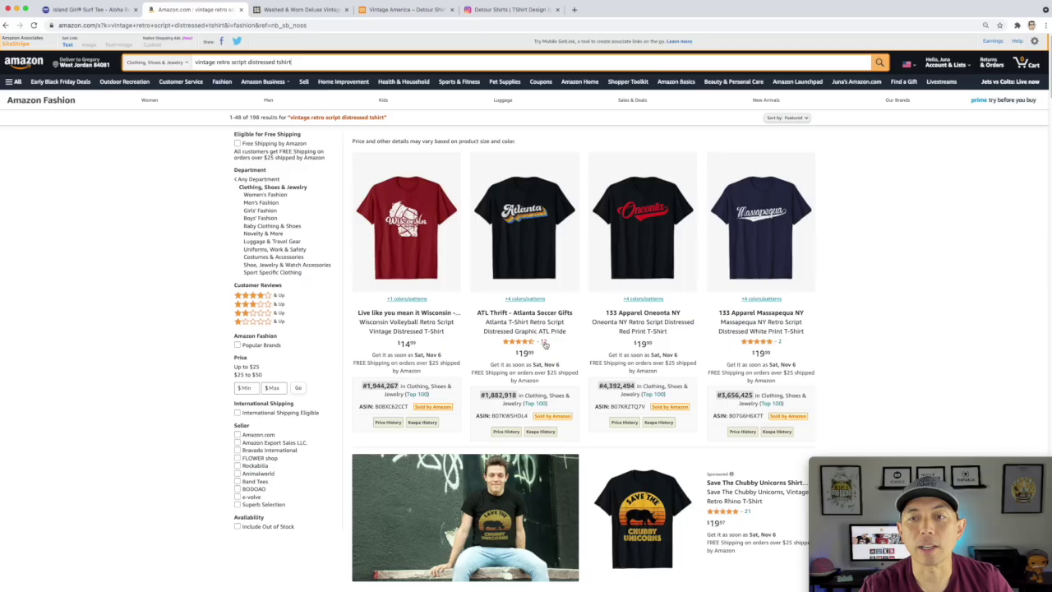
scroll(536, 343, "down", 6)
scroll(536, 343, "down", 4)
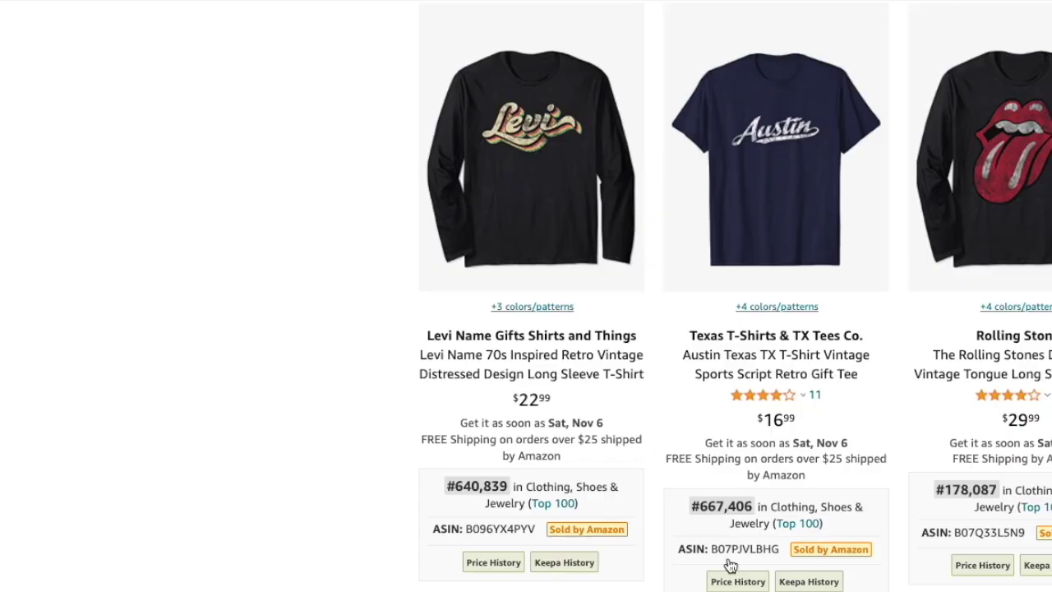
mouse_move(545, 279)
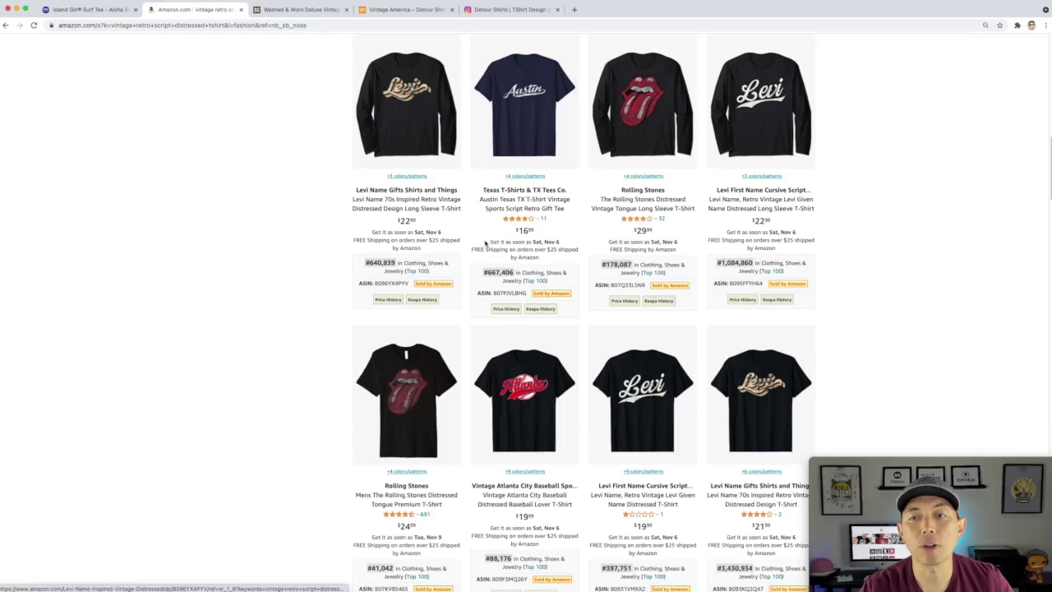
scroll(525, 246, "down", 3)
mouse_move(750, 140)
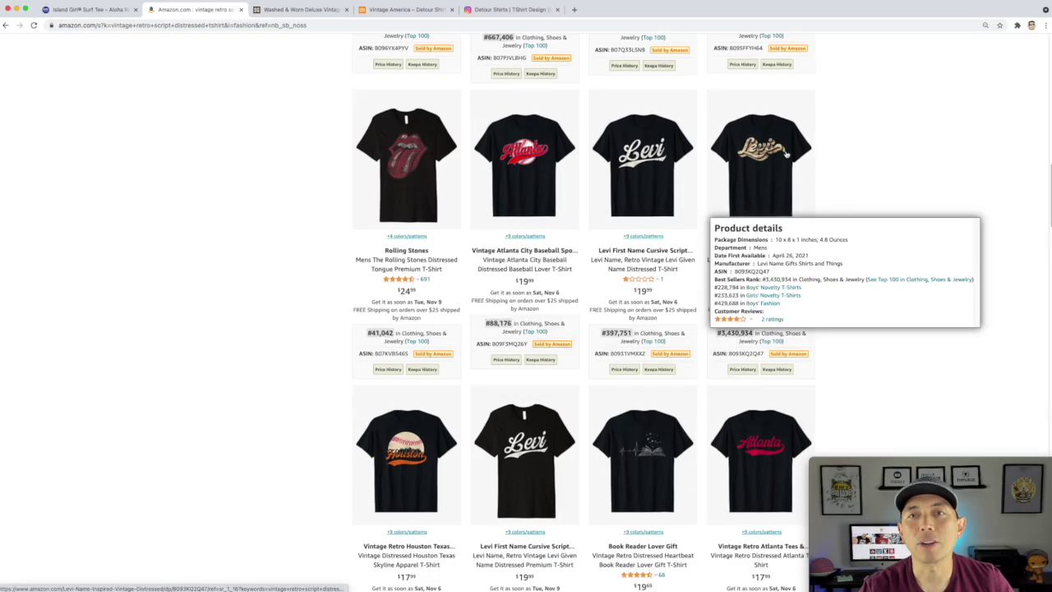
scroll(493, 345, "down", 2)
mouse_move(484, 337)
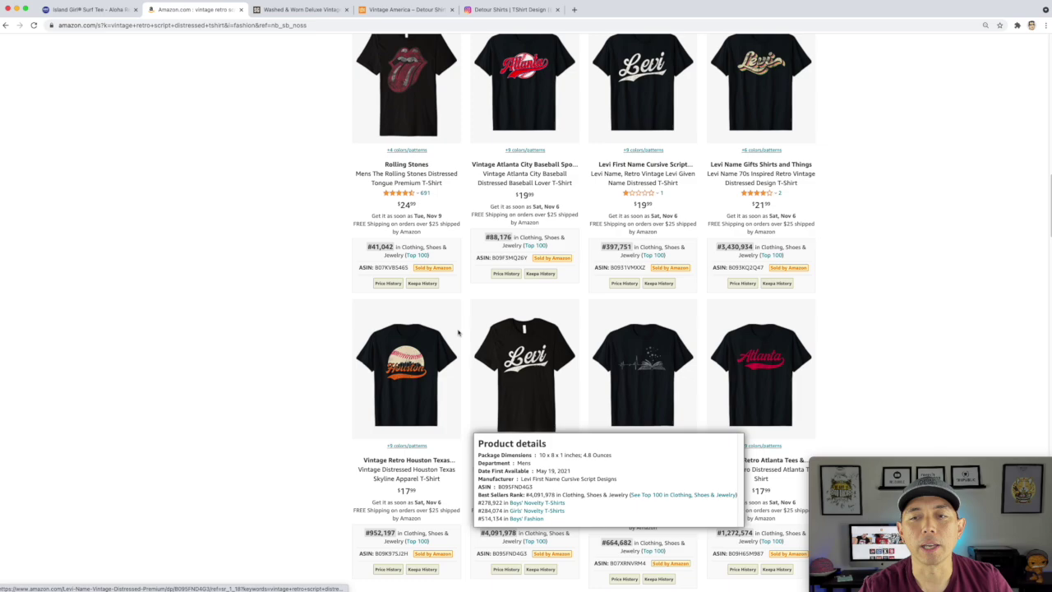
scroll(484, 337, "up", 15)
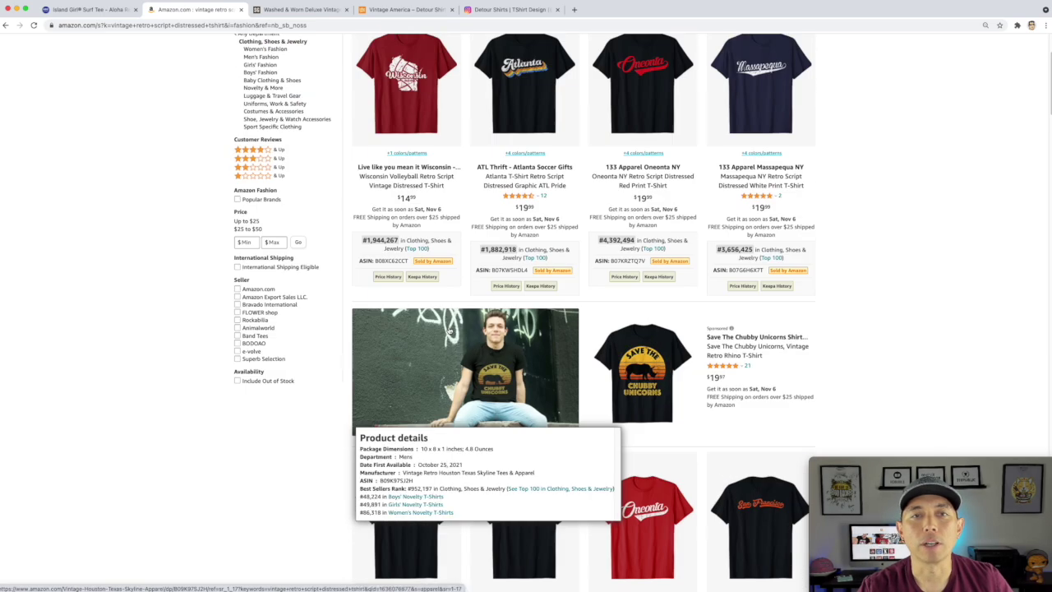
scroll(450, 332, "up", 3)
mouse_move(534, 228)
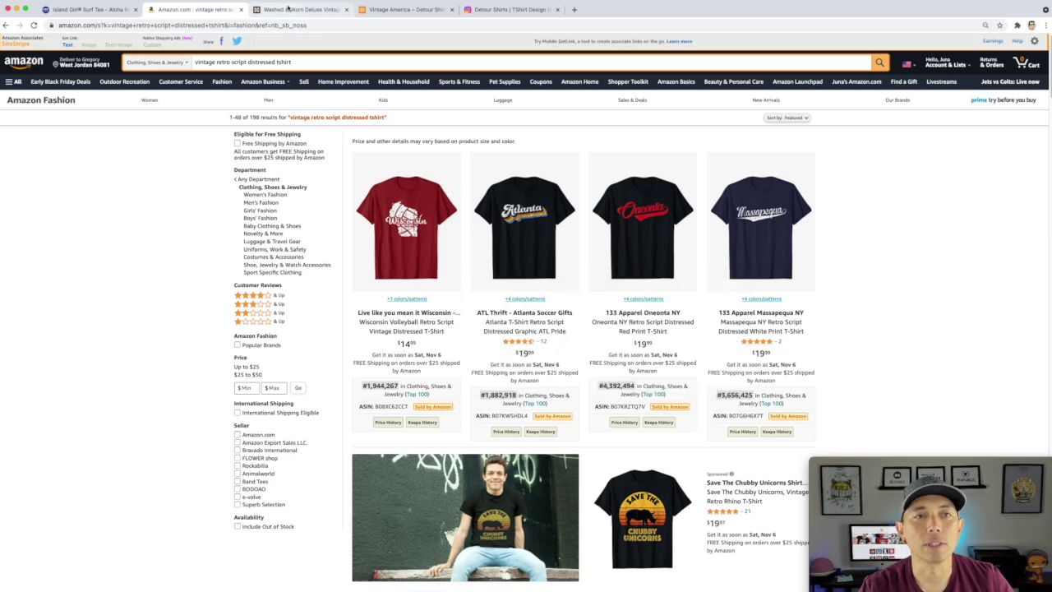
Step: Review the Spoon Graphics page for the Washed & Worn Deluxe Vintage T-Shirt Textures Pack, from its preview to the how-to-use section
left_click(289, 9)
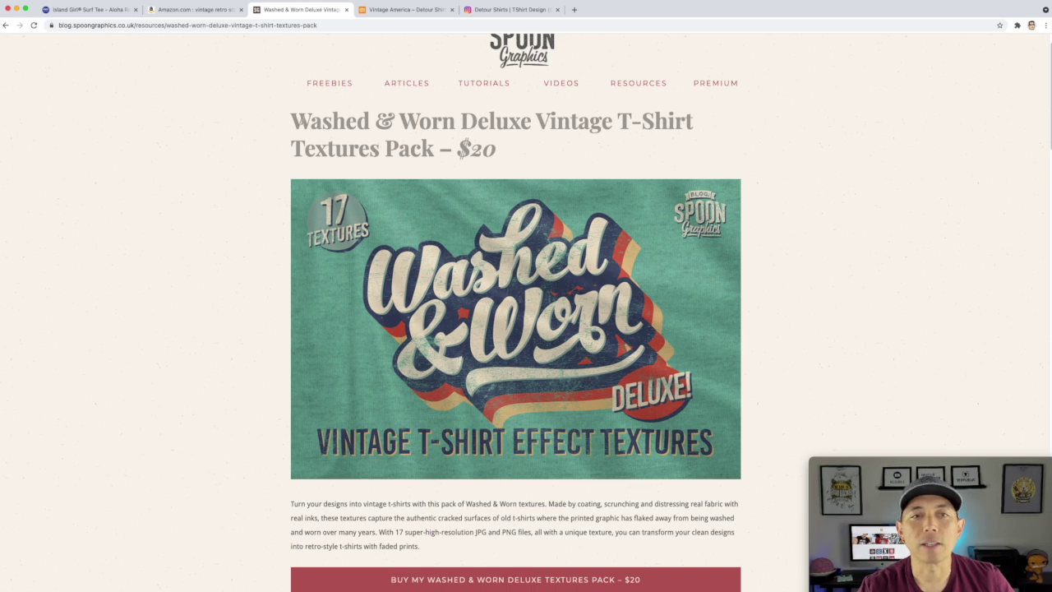
scroll(533, 189, "up", 1)
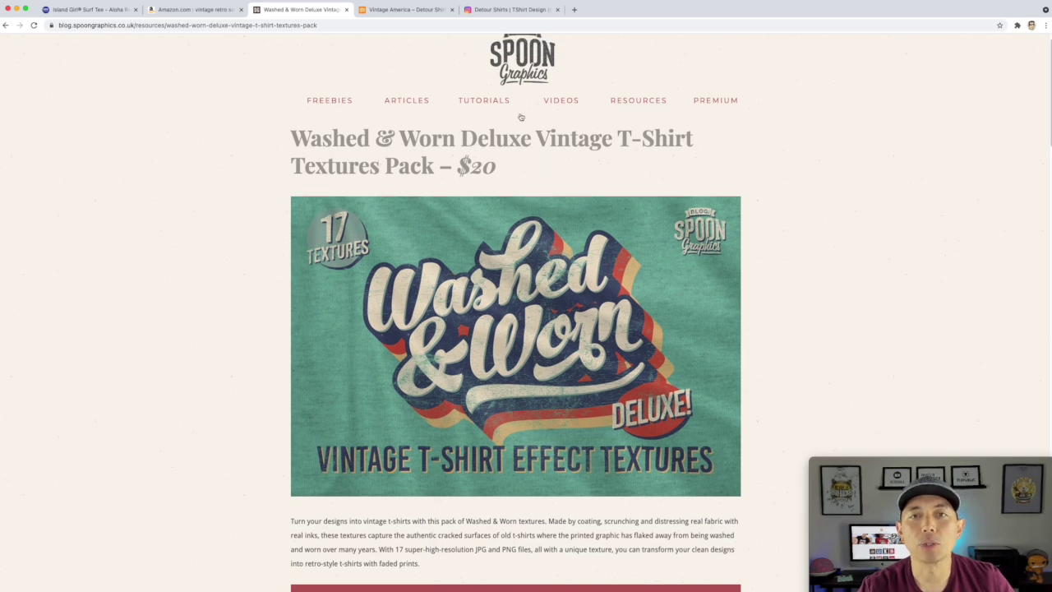
scroll(521, 118, "up", 1)
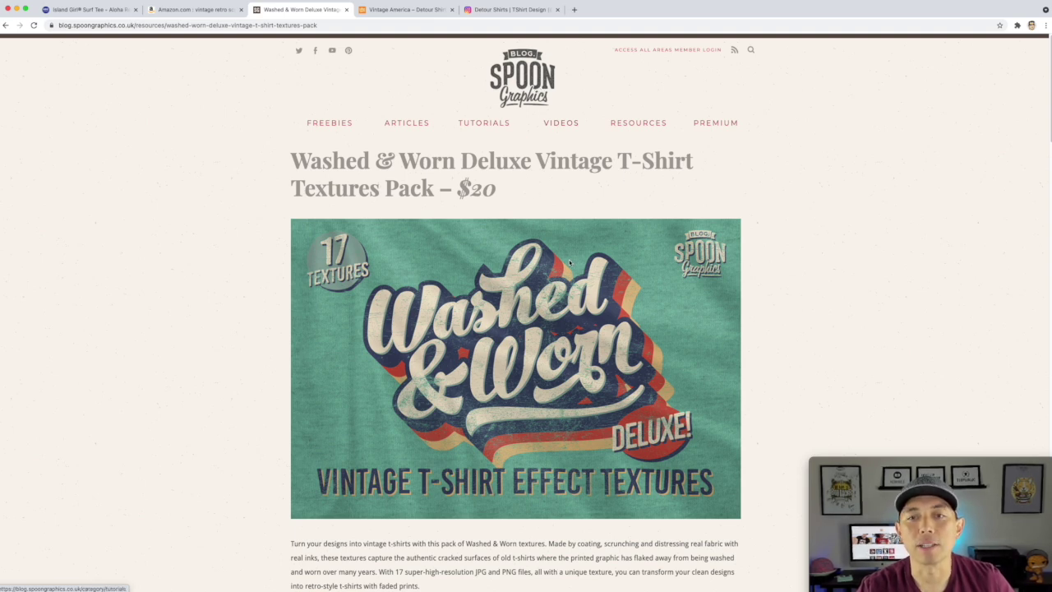
scroll(567, 267, "down", 2)
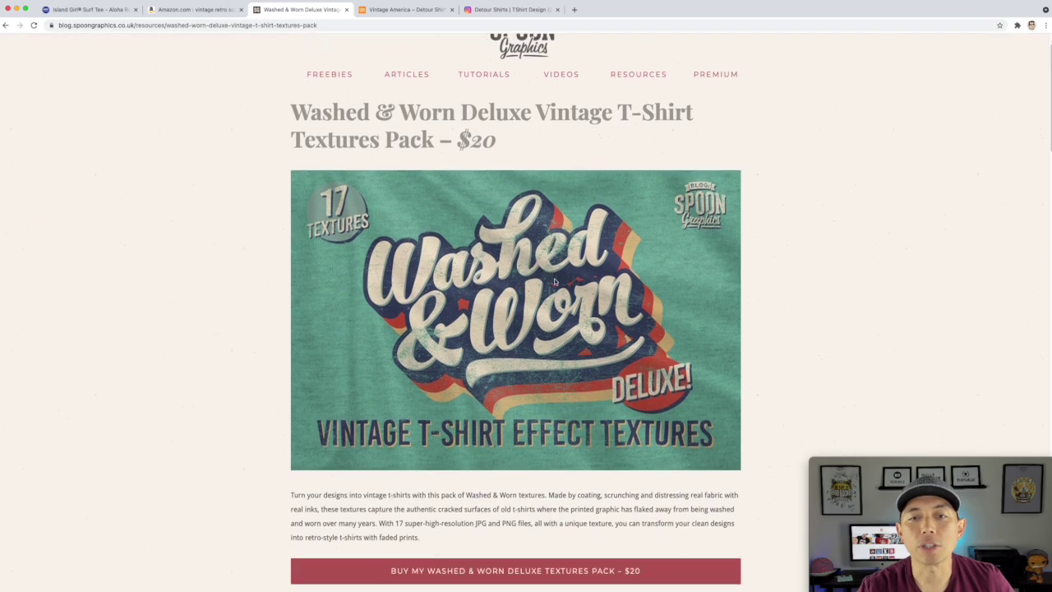
scroll(555, 282, "down", 10)
scroll(555, 282, "down", 15)
scroll(543, 269, "down", 20)
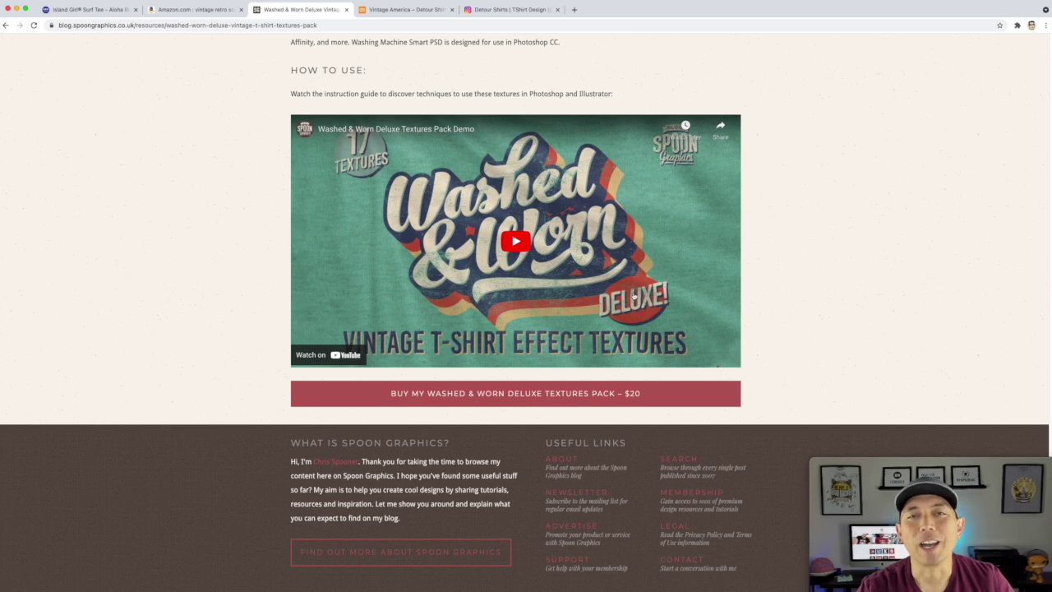
scroll(583, 284, "up", 3)
Step: View the Vintage America shirt design, and go through the slides of Detour Shirts' Instagram post on making a vintage drop shadow
left_click(412, 12)
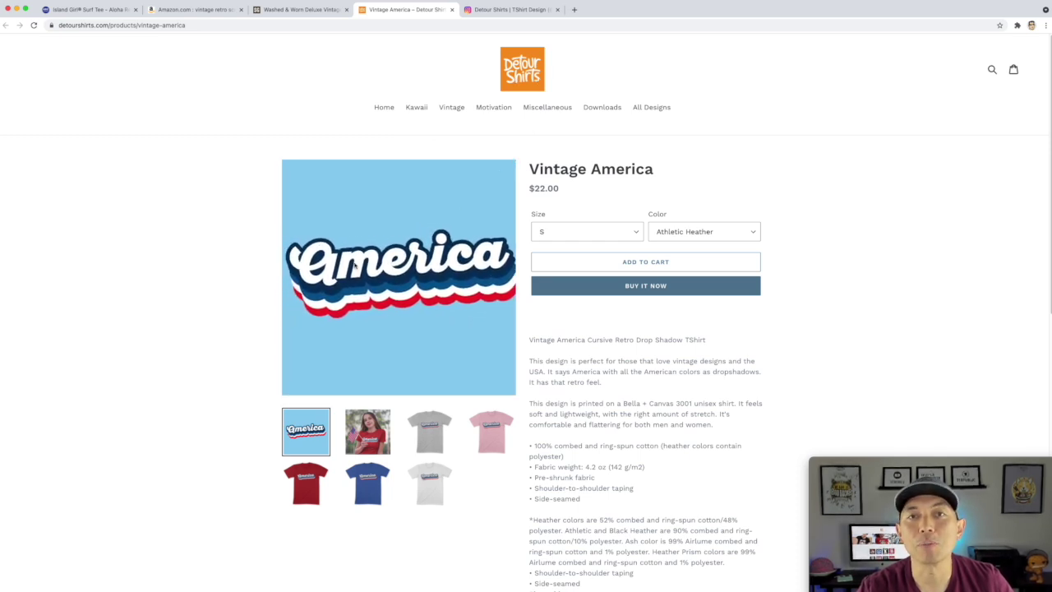
left_click(488, 12)
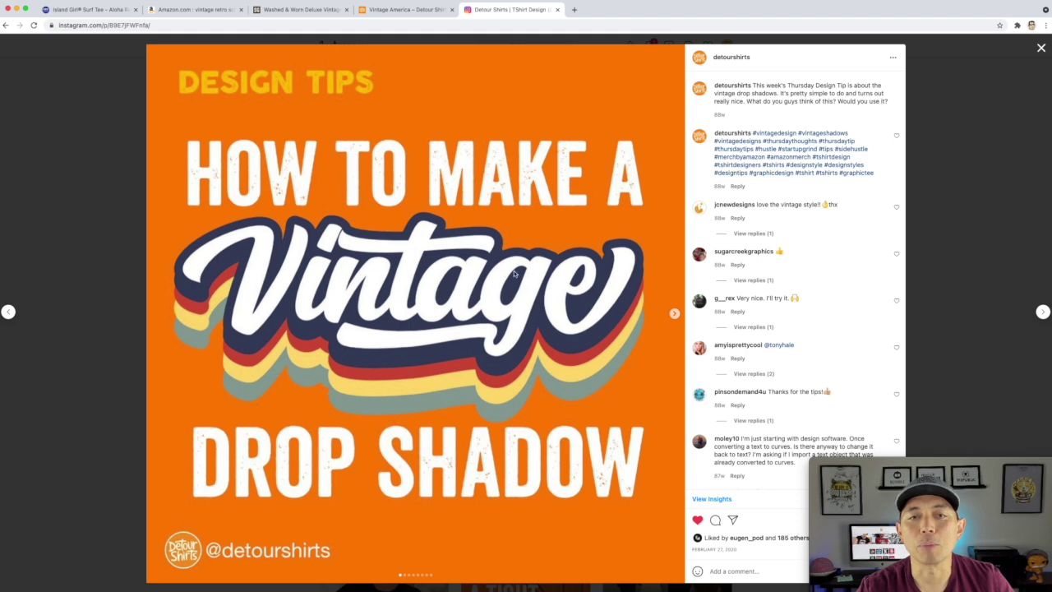
left_click(674, 313)
left_click(674, 313)
left_click(673, 313)
left_click(675, 314)
left_click(675, 314)
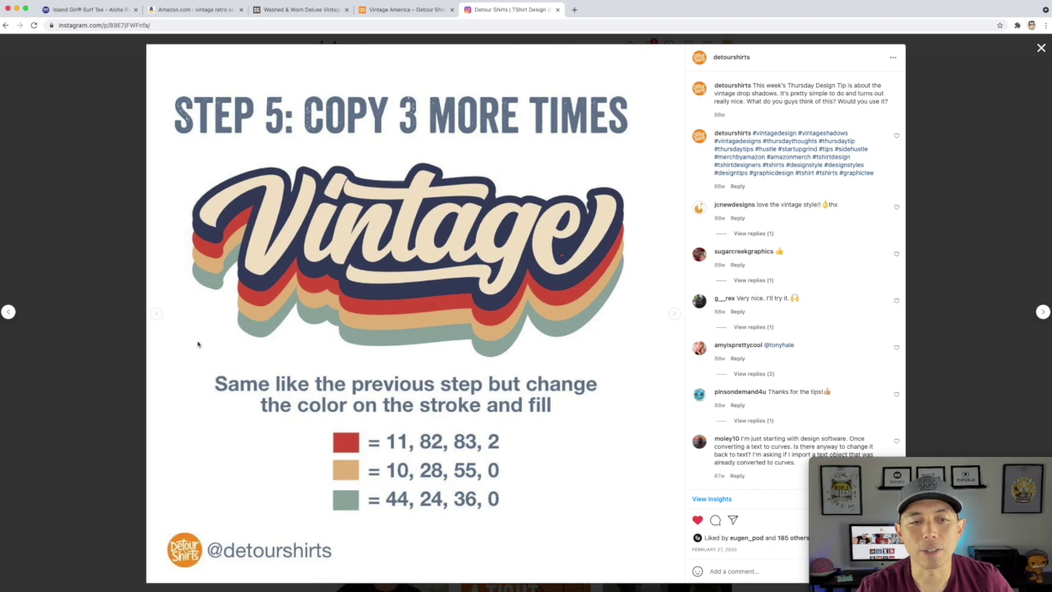
left_click(157, 314)
left_click(158, 316)
left_click(674, 314)
left_click(674, 310)
left_click(674, 310)
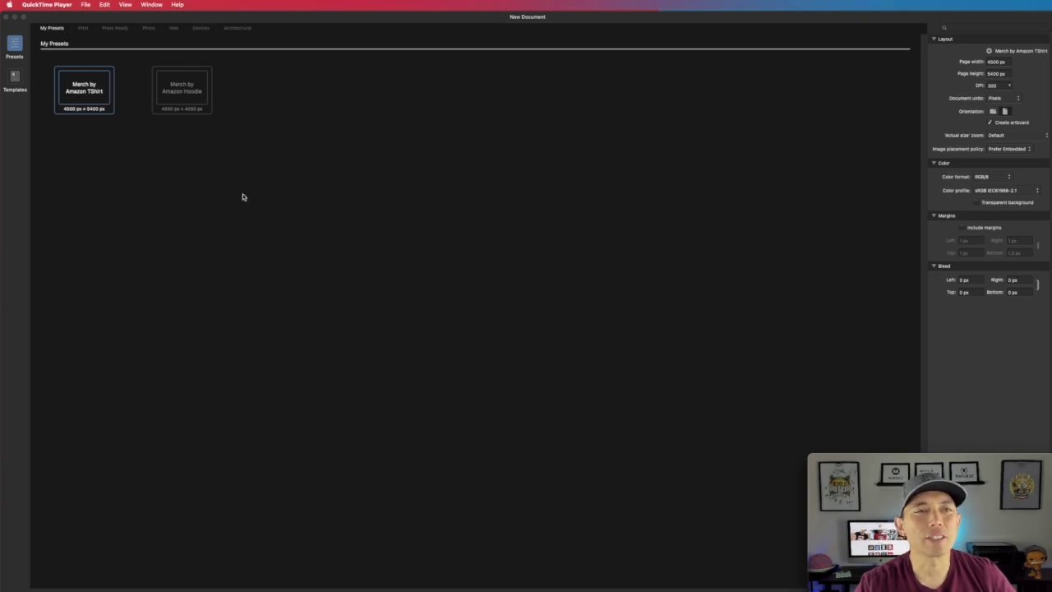
Step: In Affinity Designer, create a document from the Merch by Amazon TShirt preset and add the artistic text "vintage" to the artboard's upper half
double_click(84, 95)
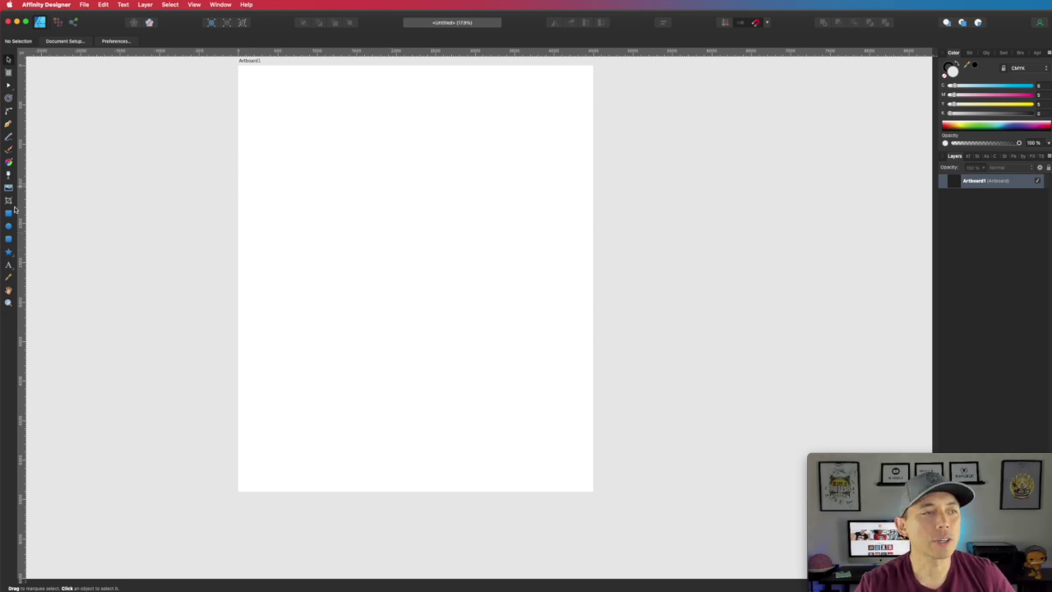
left_click(9, 266)
left_click(324, 188)
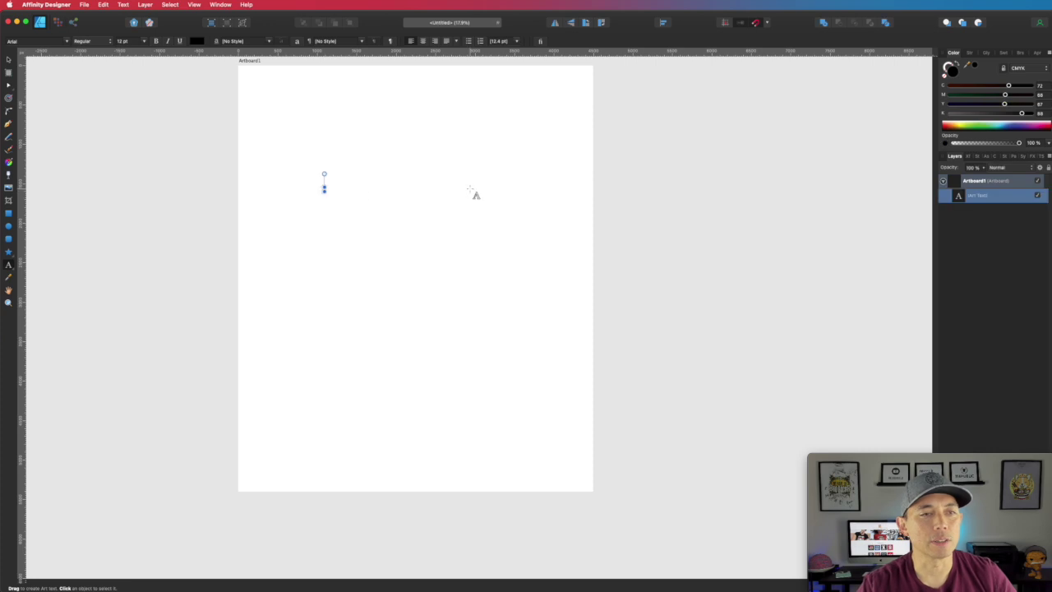
type("Hello")
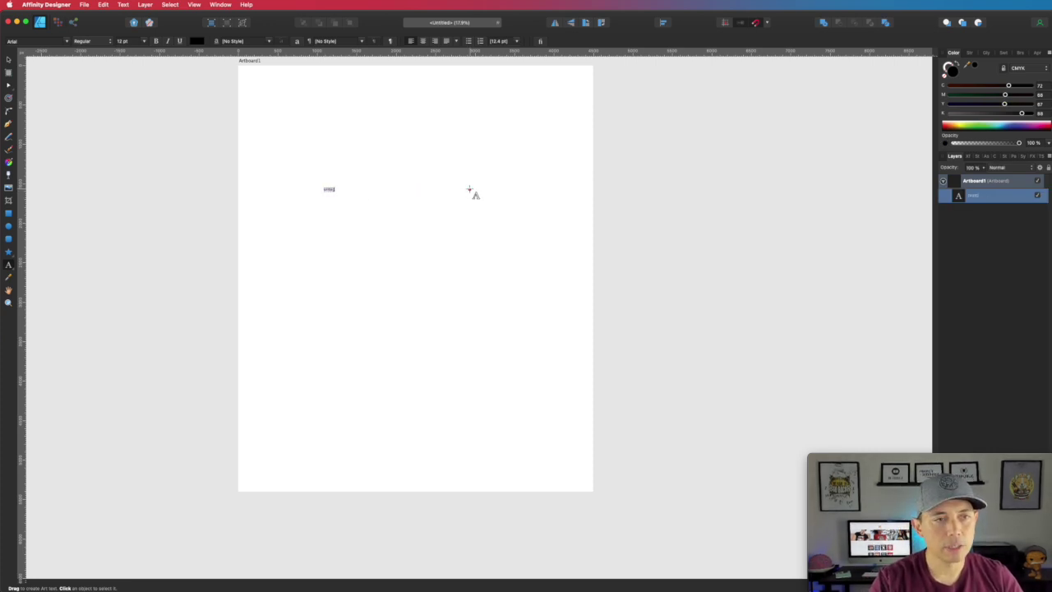
key("Escape")
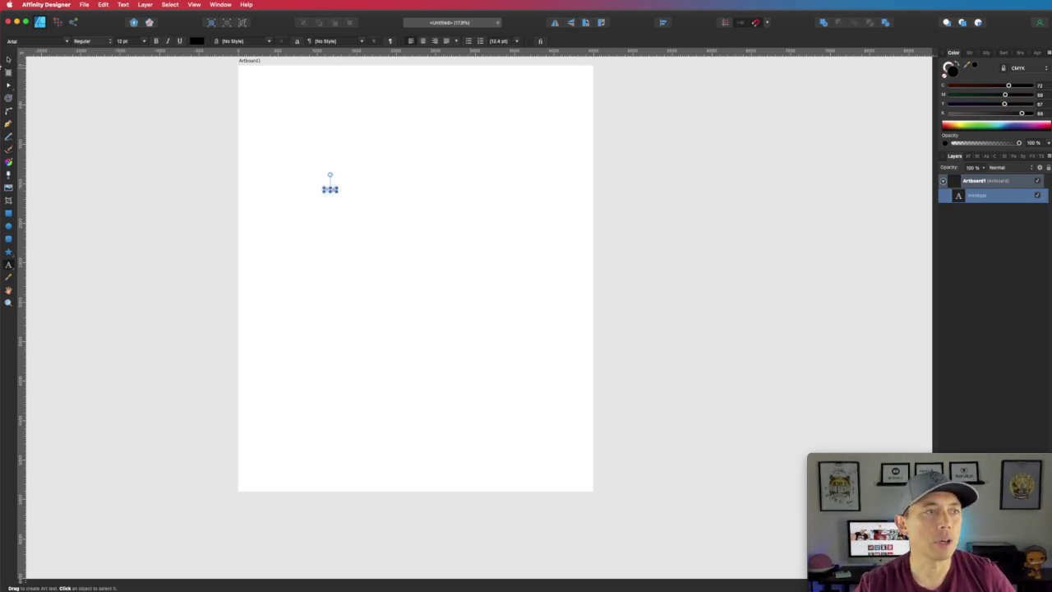
Step: Enlarge the "vintage" text to about 219.6 pt in the artboard's upper half and set its font to Airates Script
left_click(8, 60)
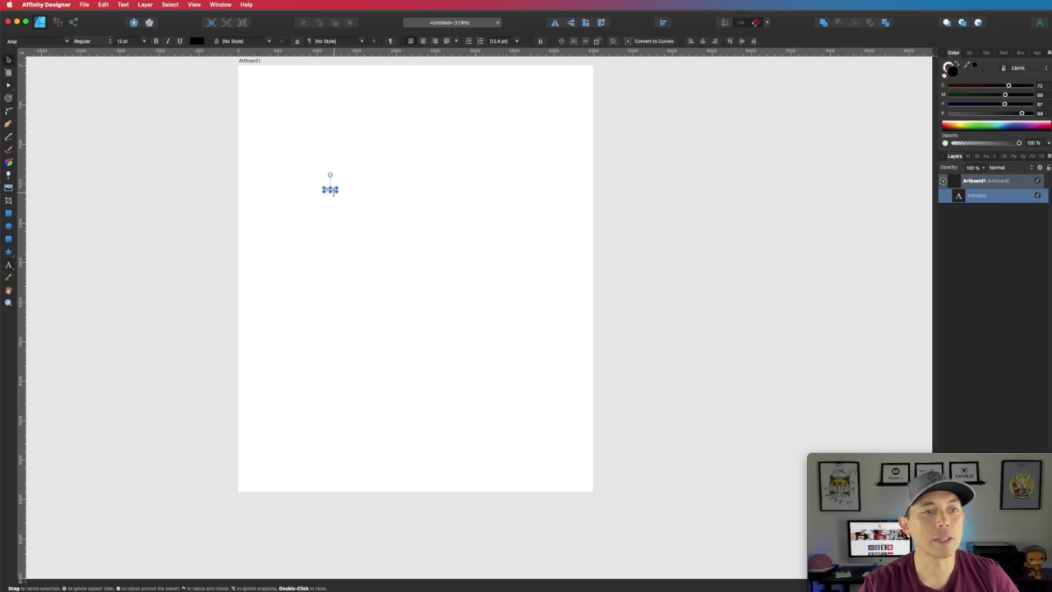
left_click_drag(337, 192, 528, 334)
left_click_drag(465, 228, 443, 238)
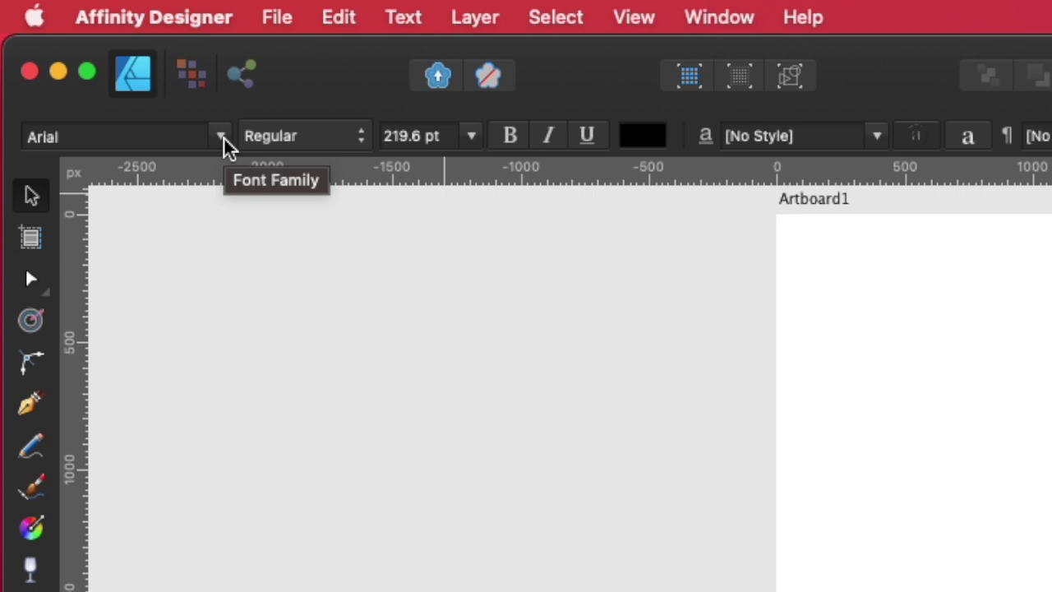
left_click(68, 42)
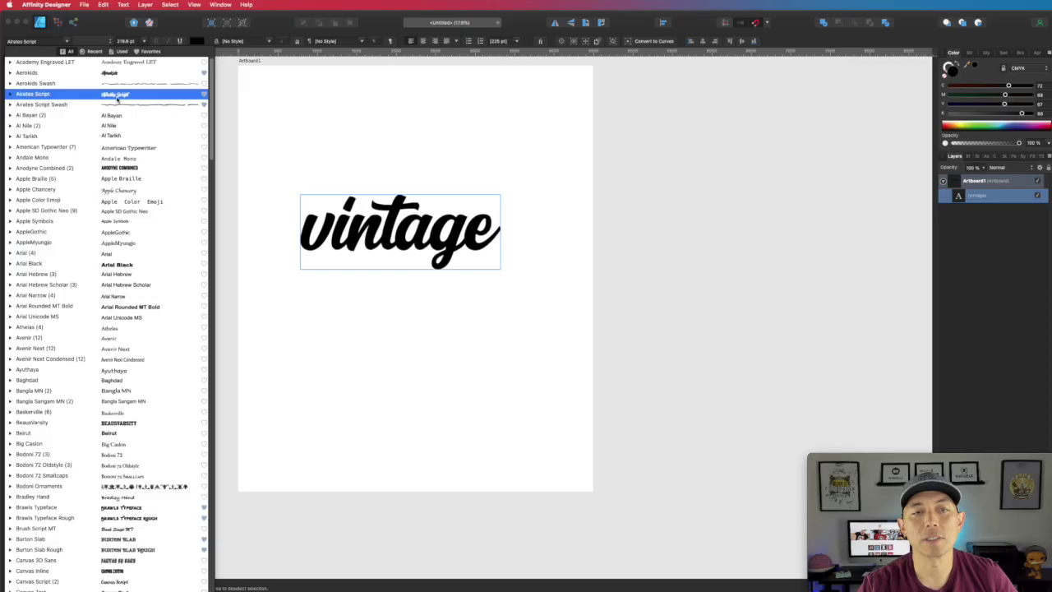
left_click(381, 314)
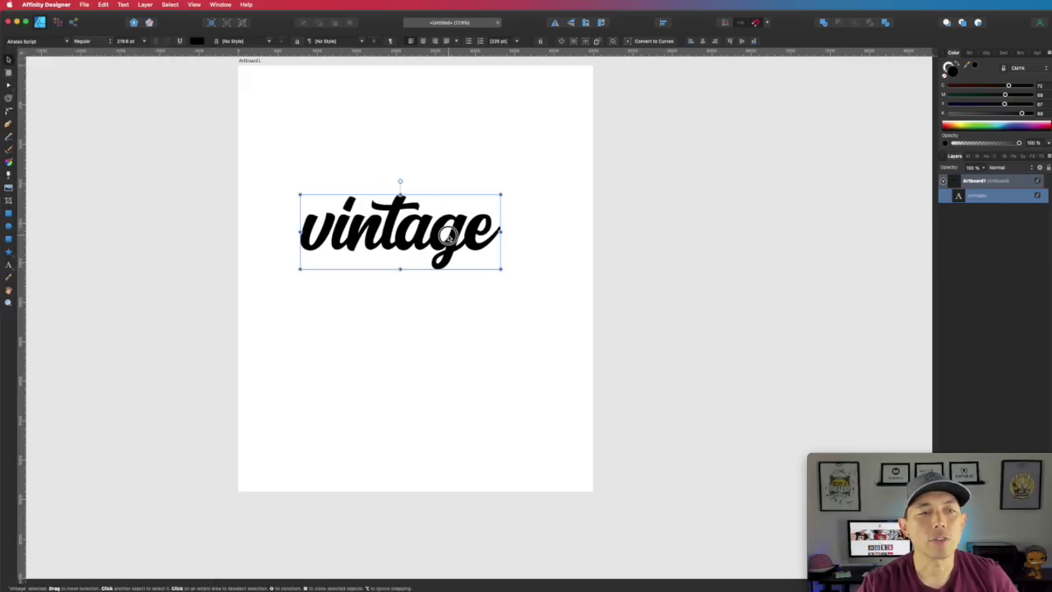
Step: Replace the lowercase "v" at the start of the word with a capital "V" so it reads "Vintage"
key("t")
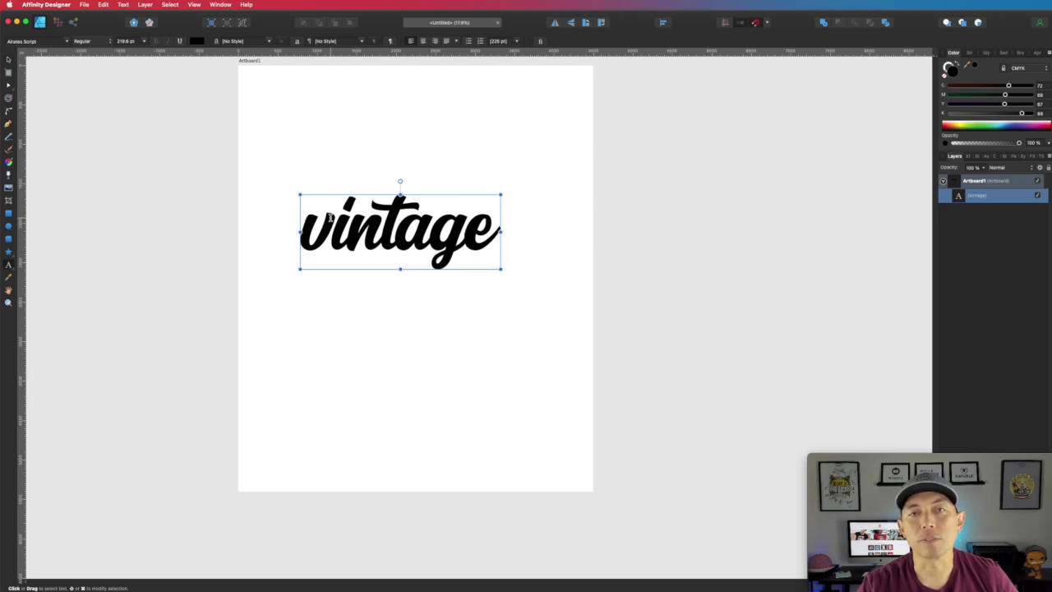
left_click(332, 218)
double_click(332, 217)
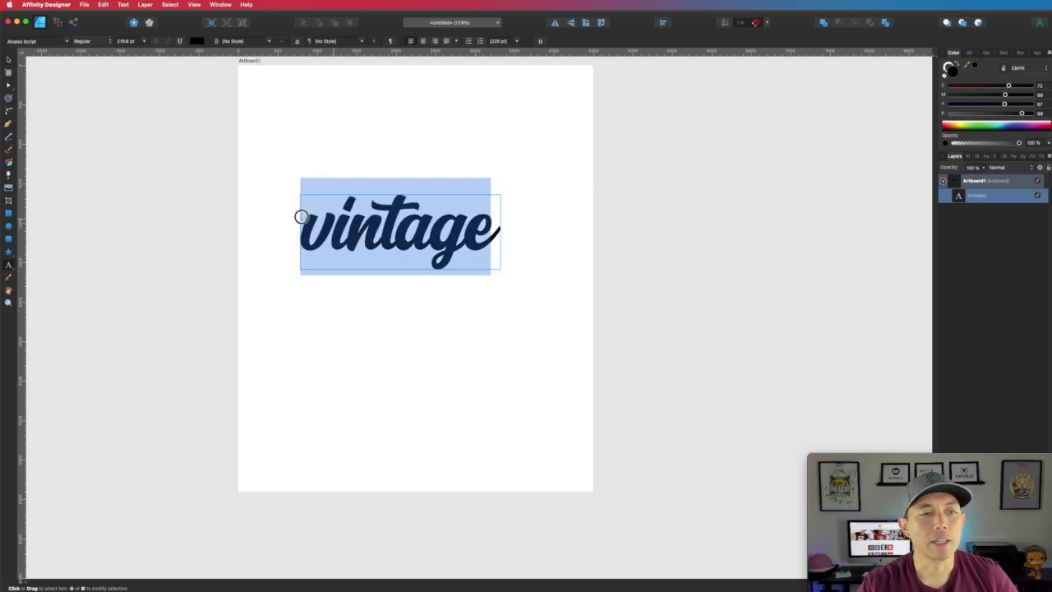
left_click(330, 218)
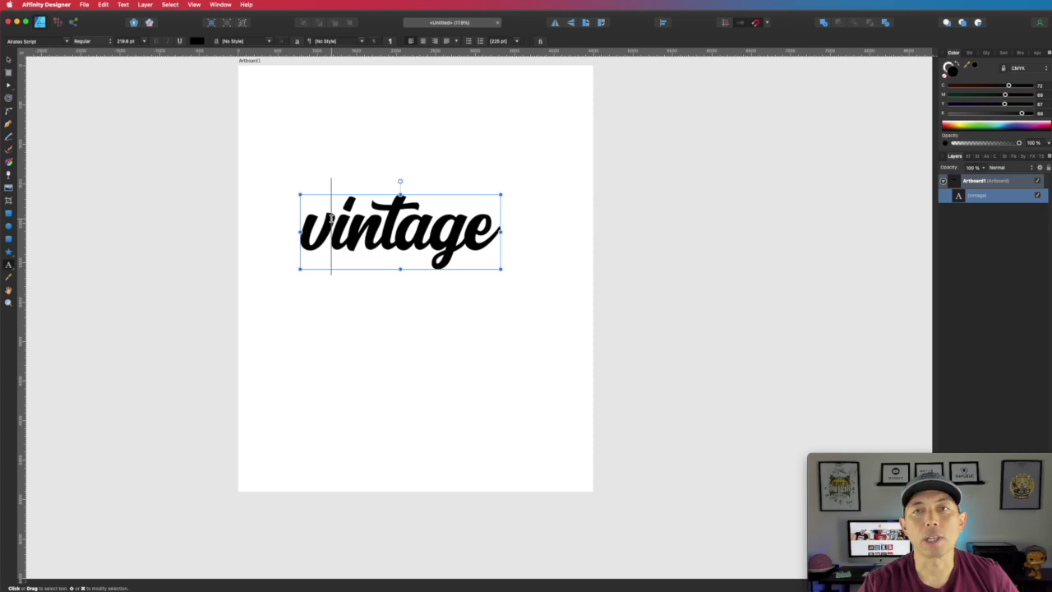
left_click_drag(330, 217, 306, 218)
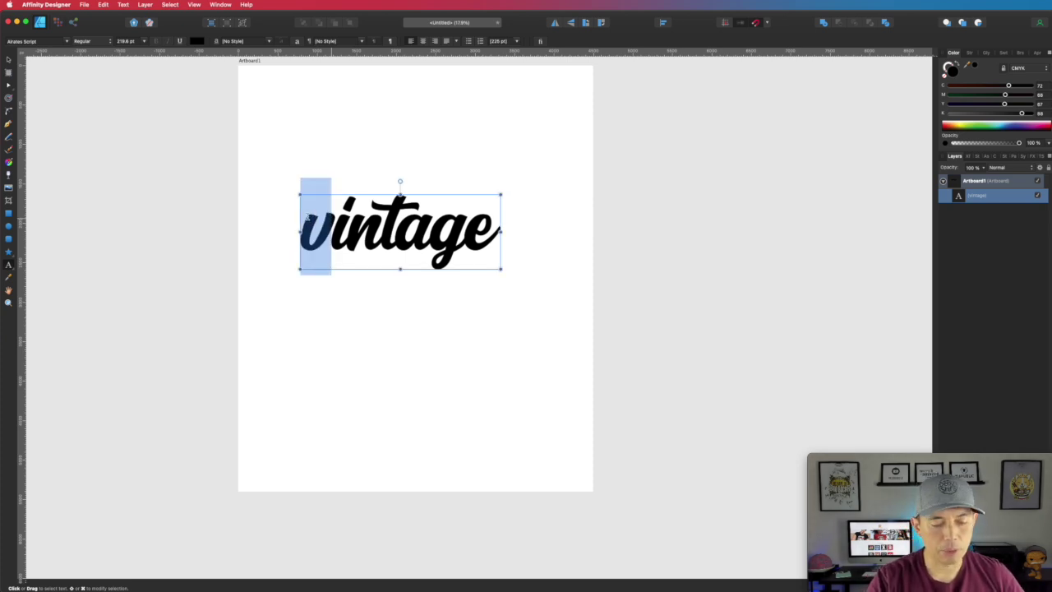
type("V")
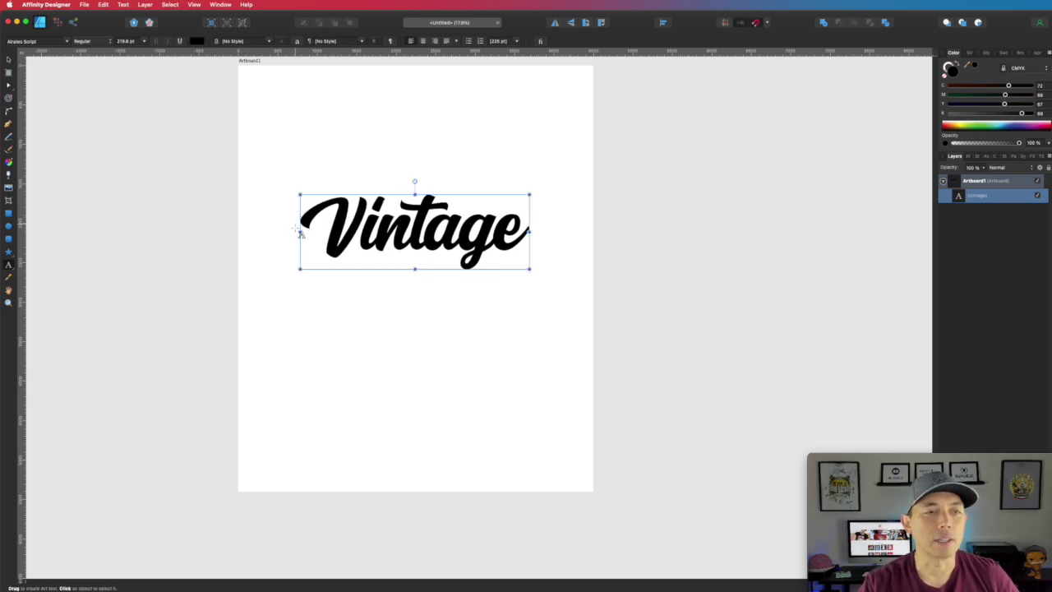
Step: Replace the "g" in "Vintage" with the Airates Script alternate glyph whose long swash tail extends to the right under the word
left_click(493, 233)
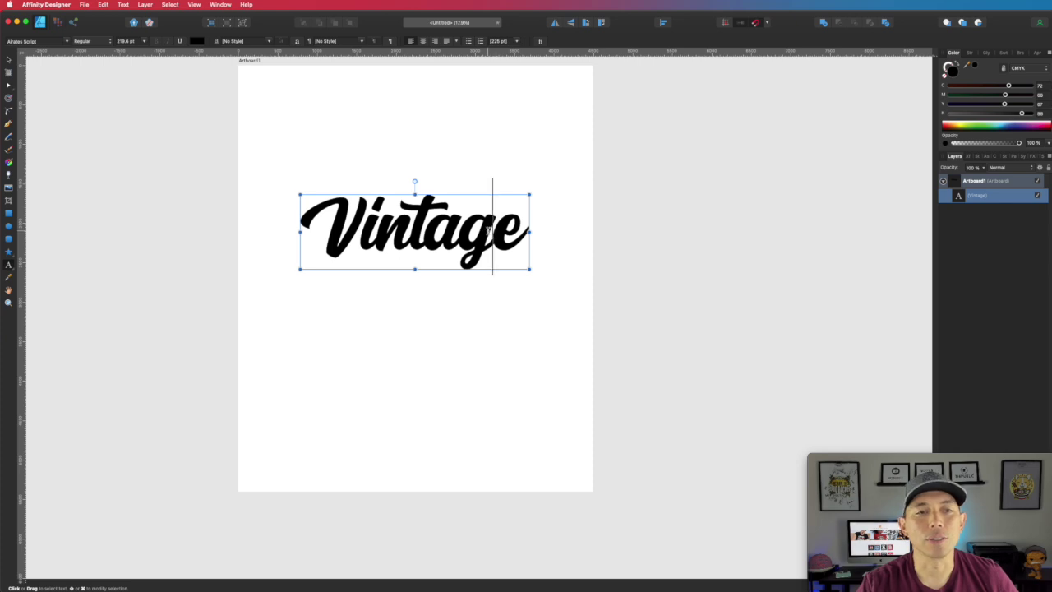
left_click_drag(491, 232, 461, 232)
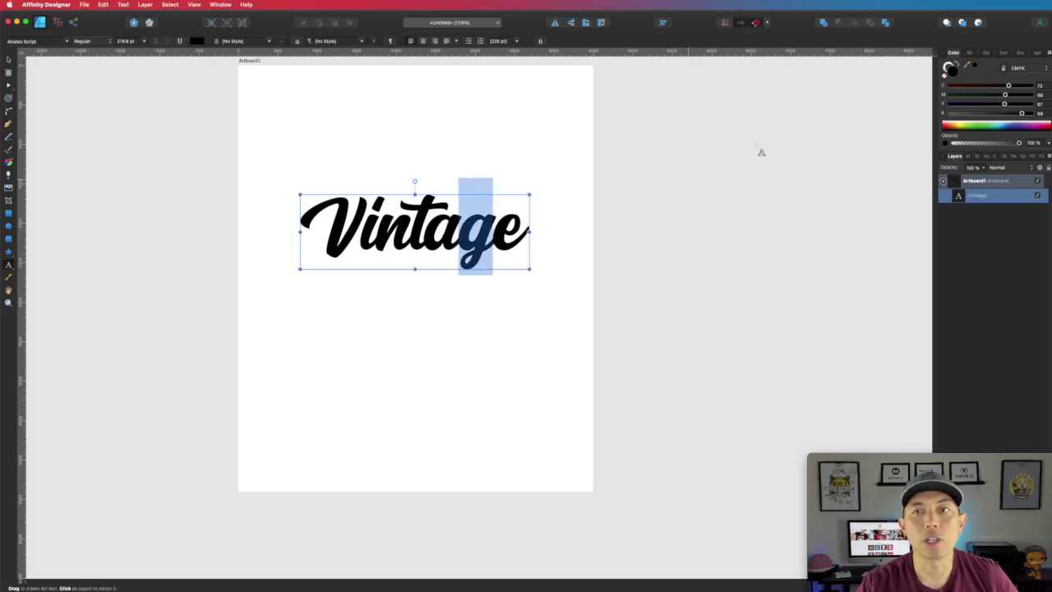
left_click(985, 53)
scroll(989, 107, "down", 3)
scroll(836, 265, "down", 15)
scroll(811, 273, "down", 5)
scroll(809, 271, "down", 5)
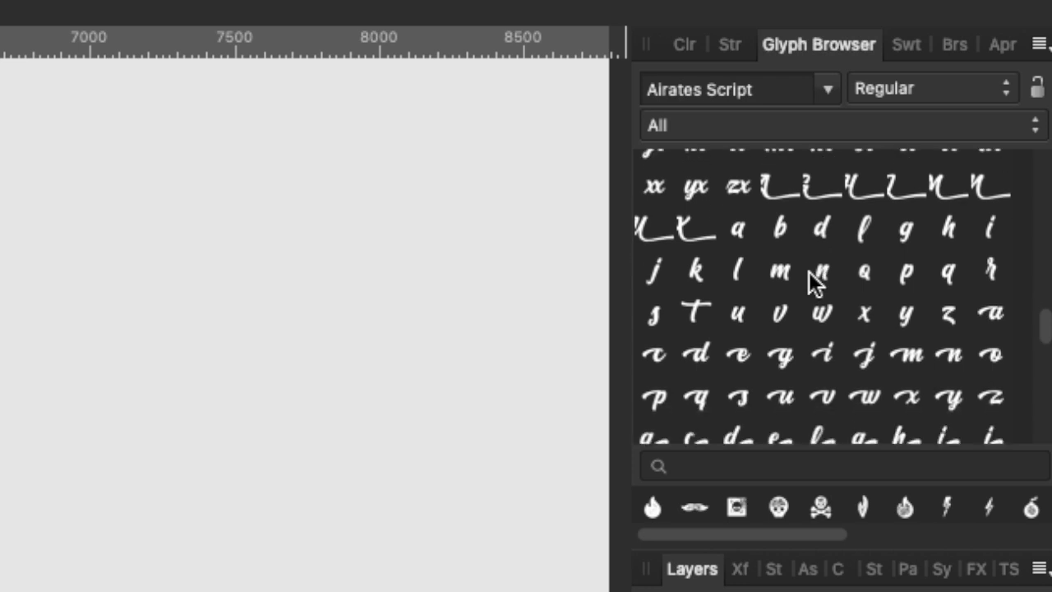
scroll(809, 271, "down", 5)
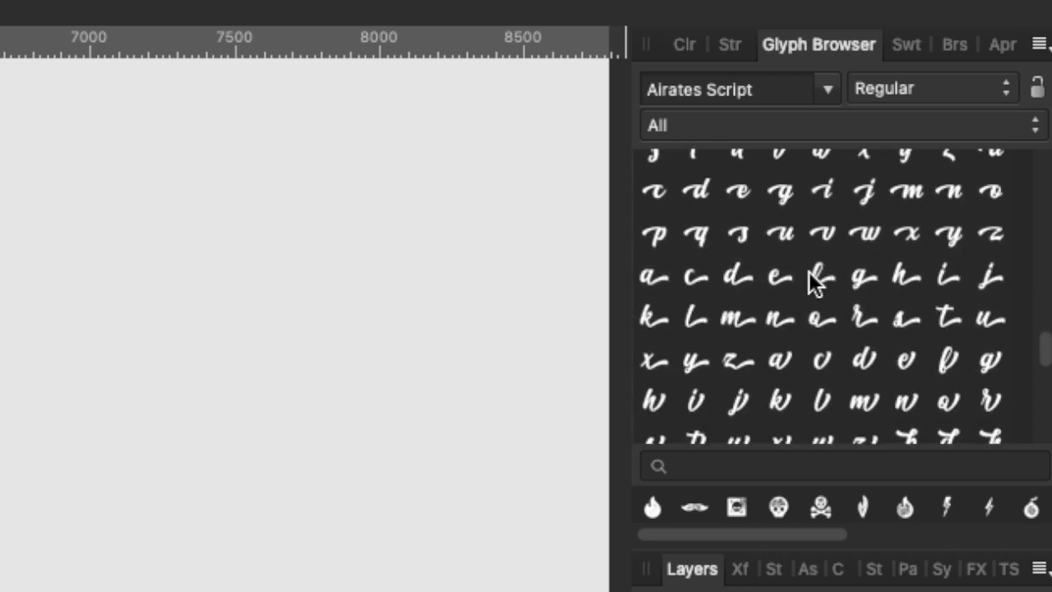
scroll(808, 271, "down", 1)
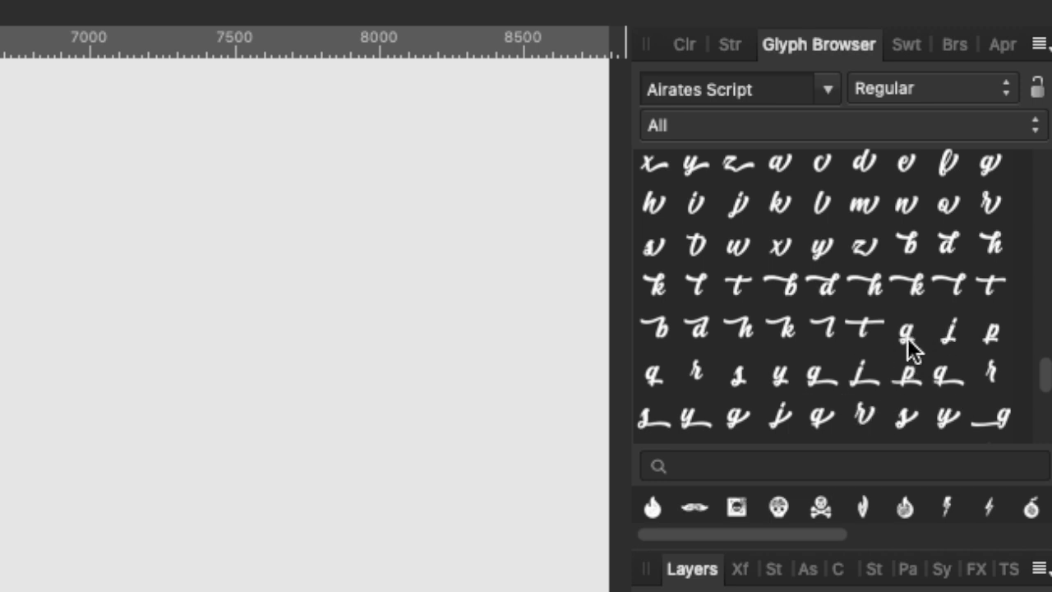
double_click(822, 379)
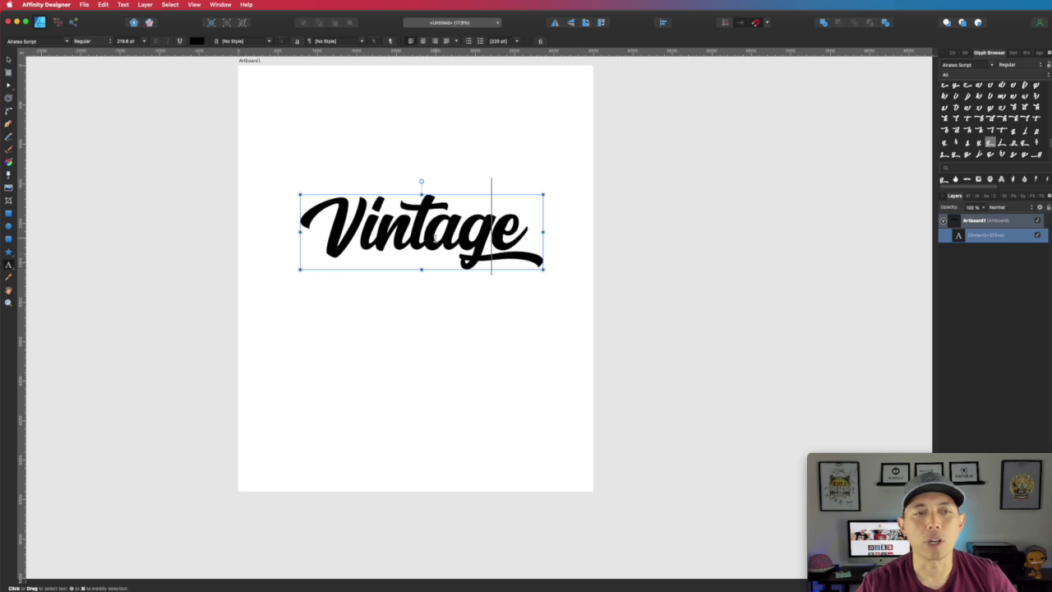
Step: Replace the "t" in "Vintage" with the Airates Script alternate glyph that has a long crossbar extending over the neighbouring letters
left_click(425, 212)
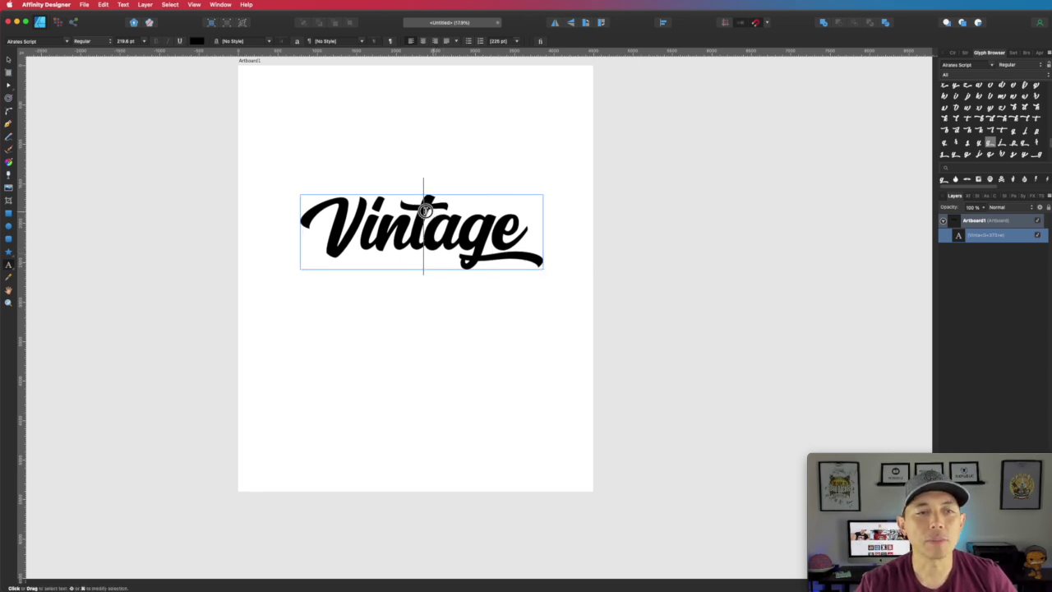
left_click_drag(425, 211, 409, 212)
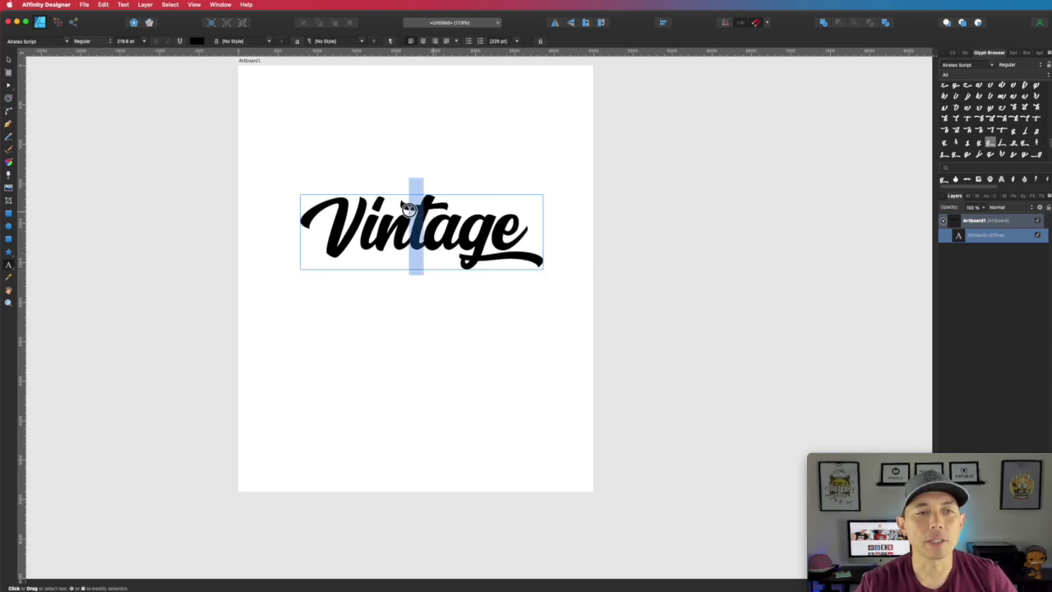
double_click(1036, 119)
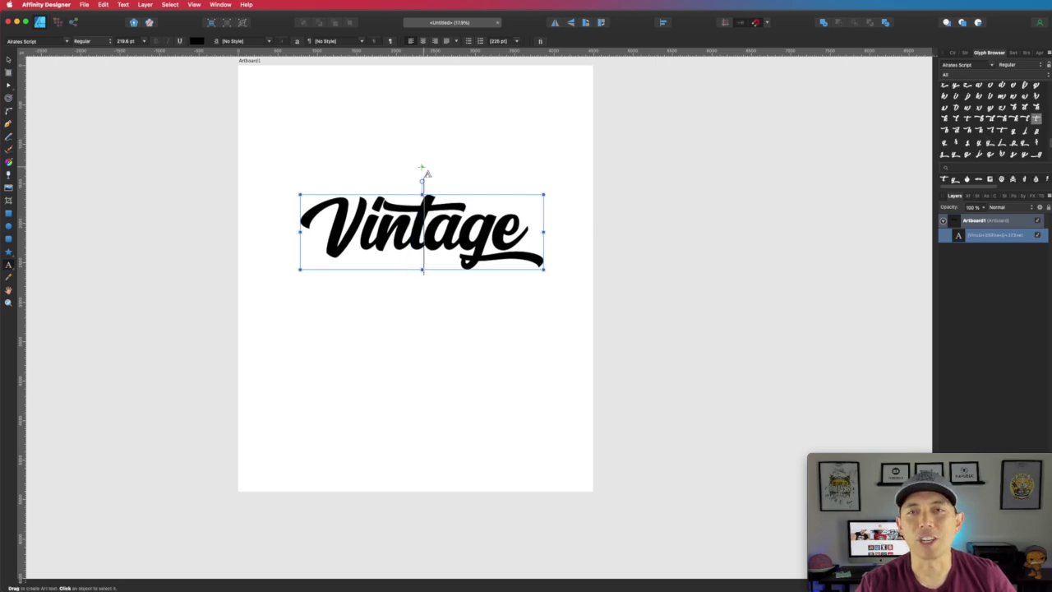
Step: Move the "Vintage" text slightly to the left on the artboard and keep it selected
left_click(8, 59)
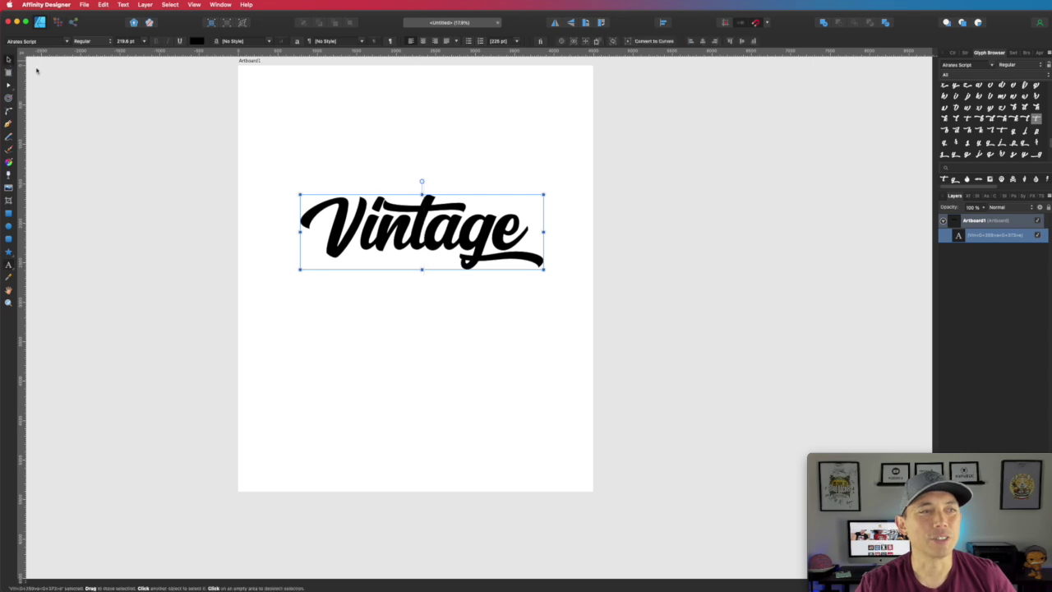
left_click(325, 99)
left_click_drag(472, 254, 466, 256)
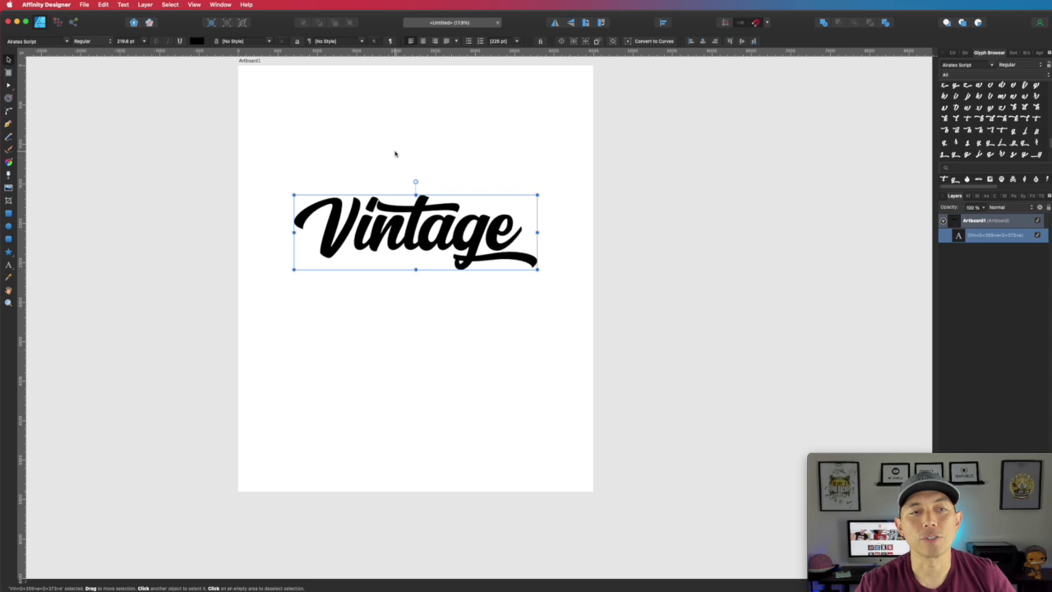
left_click(393, 169)
left_click(410, 227)
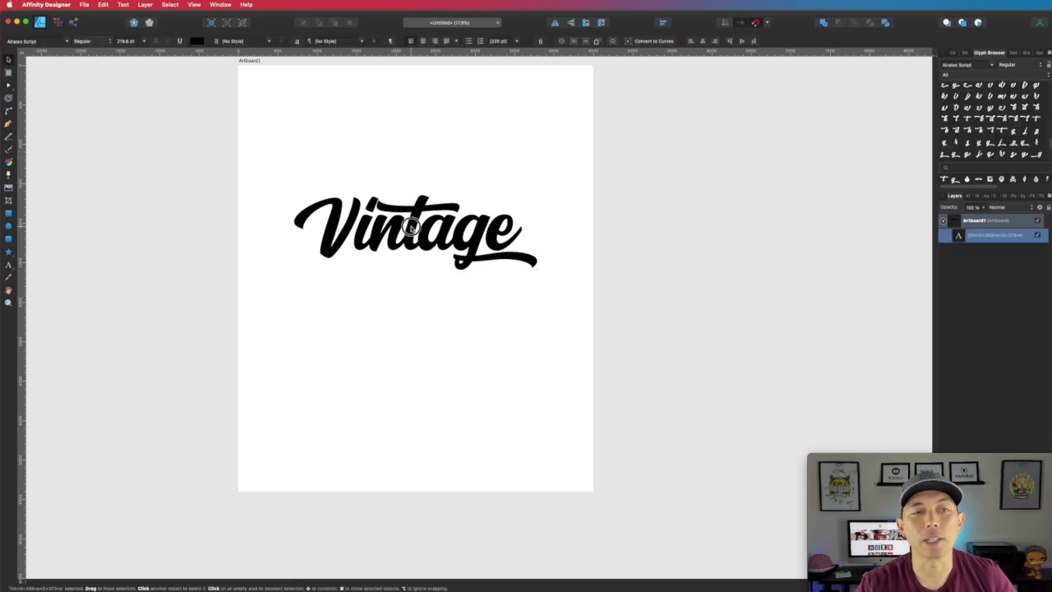
Step: Recolour the "Vintage" text's fill to a cream tone with CMYK 0, 7, 20, 0, leaving the stroke empty
left_click(952, 53)
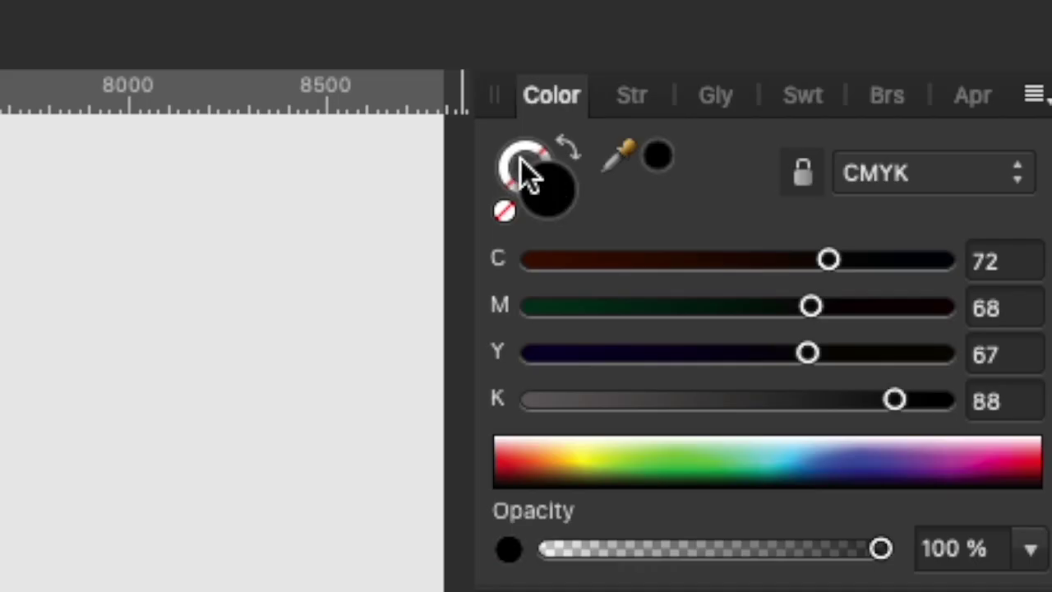
left_click_drag(830, 261, 481, 277)
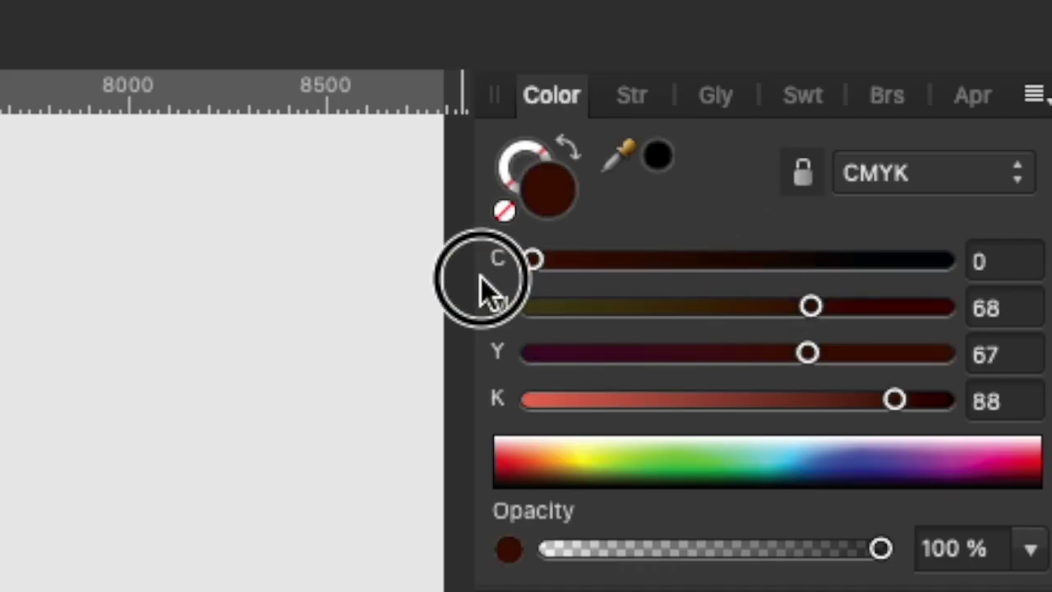
left_click_drag(812, 305, 389, 328)
left_click_drag(810, 354, 613, 355)
left_click_drag(894, 403, 557, 399)
left_click_drag(548, 309, 558, 308)
left_click_drag(560, 399, 319, 387)
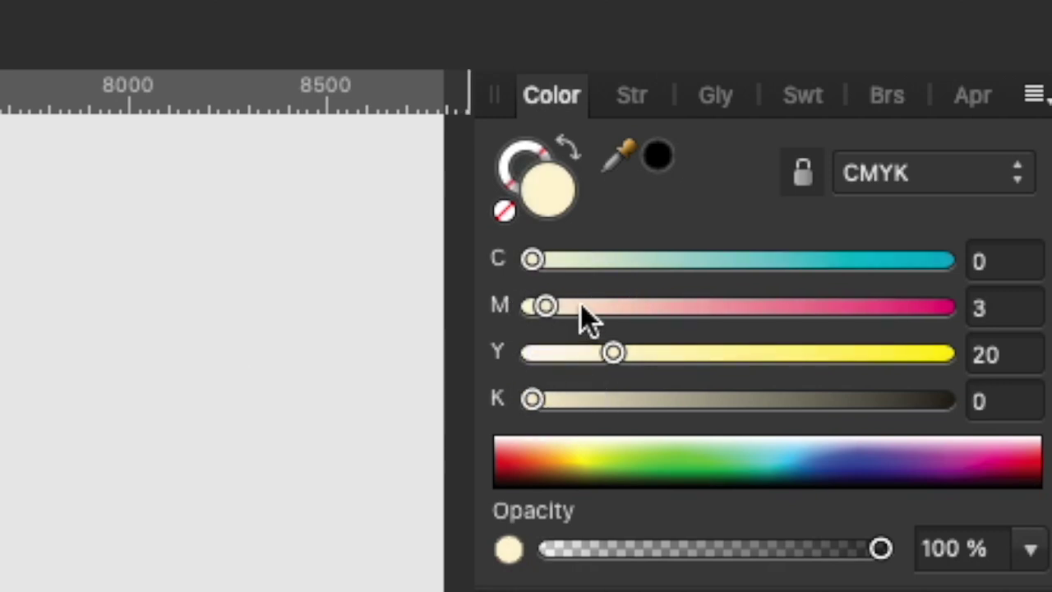
left_click_drag(545, 305, 564, 305)
key("super+d")
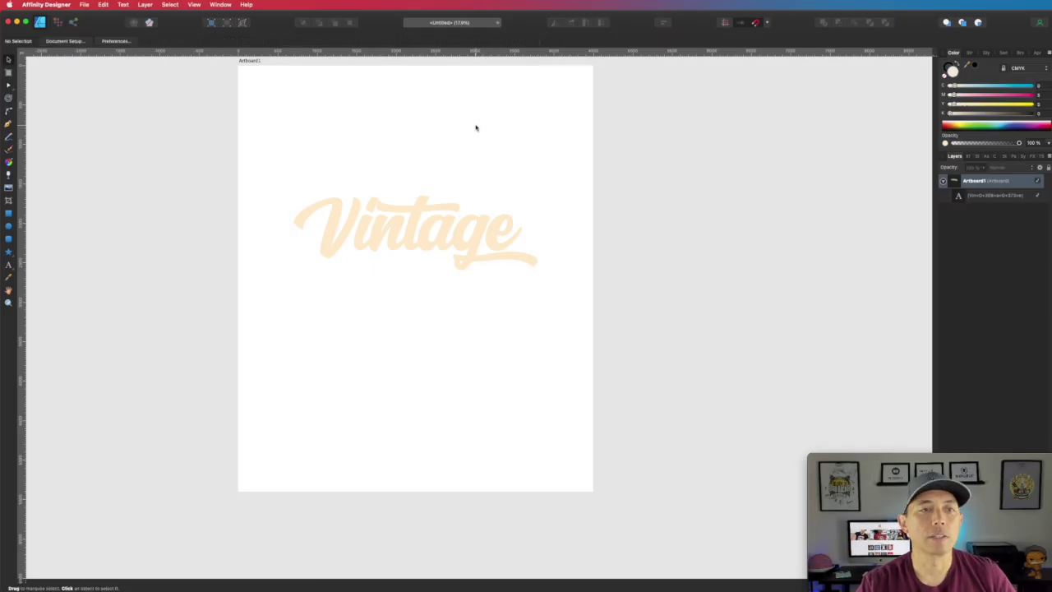
Step: Convert the "Vintage" text to curves and examine its individual letter shapes
left_click(409, 244)
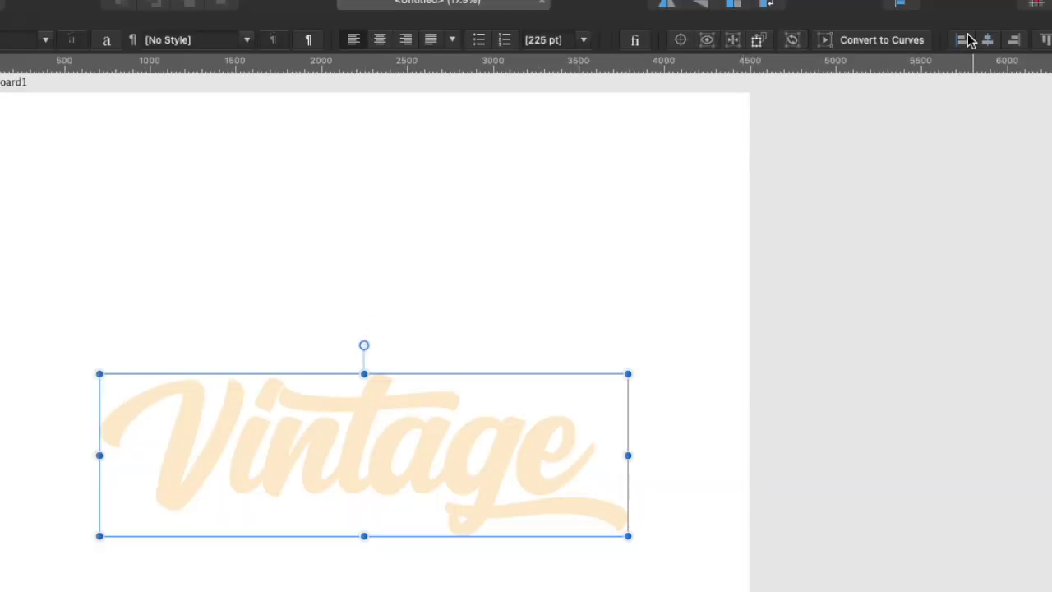
left_click(887, 40)
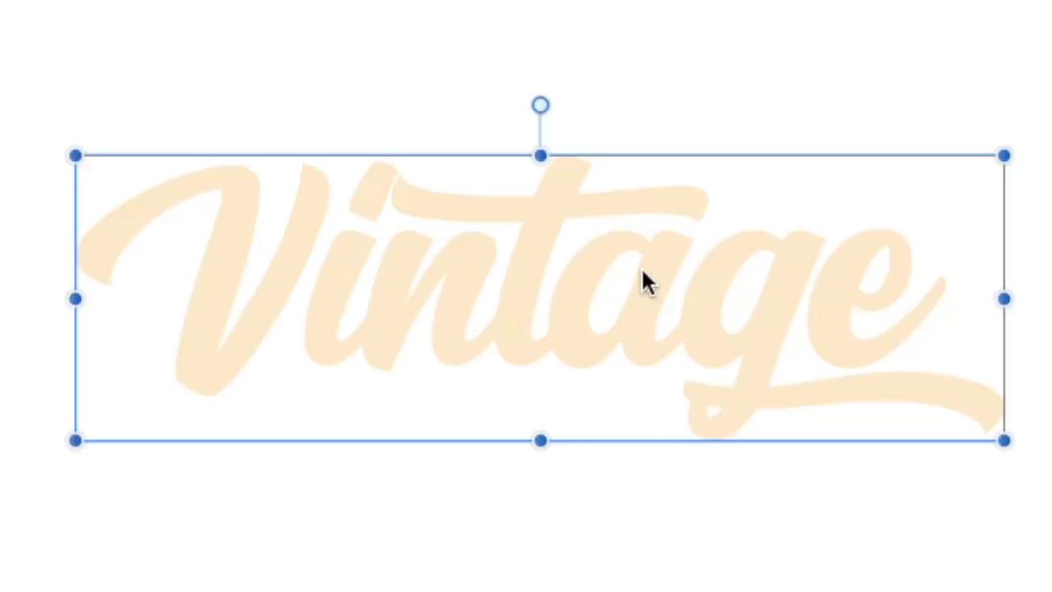
double_click(443, 228)
left_click(784, 310)
left_click(892, 305)
left_click(545, 281)
left_click(345, 302)
left_click(205, 324)
left_click(446, 294)
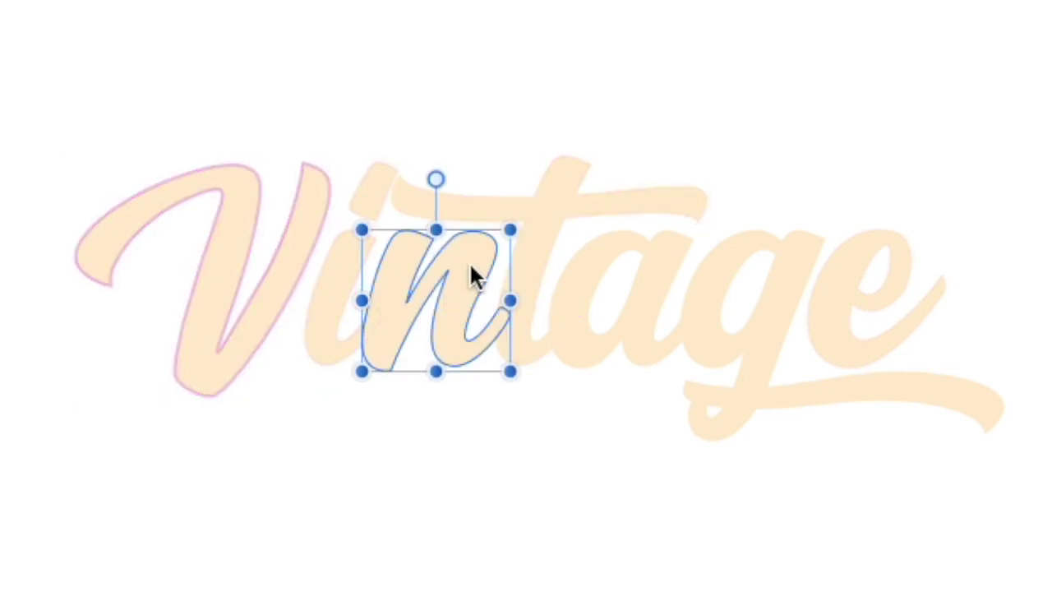
key("a")
left_click(473, 6)
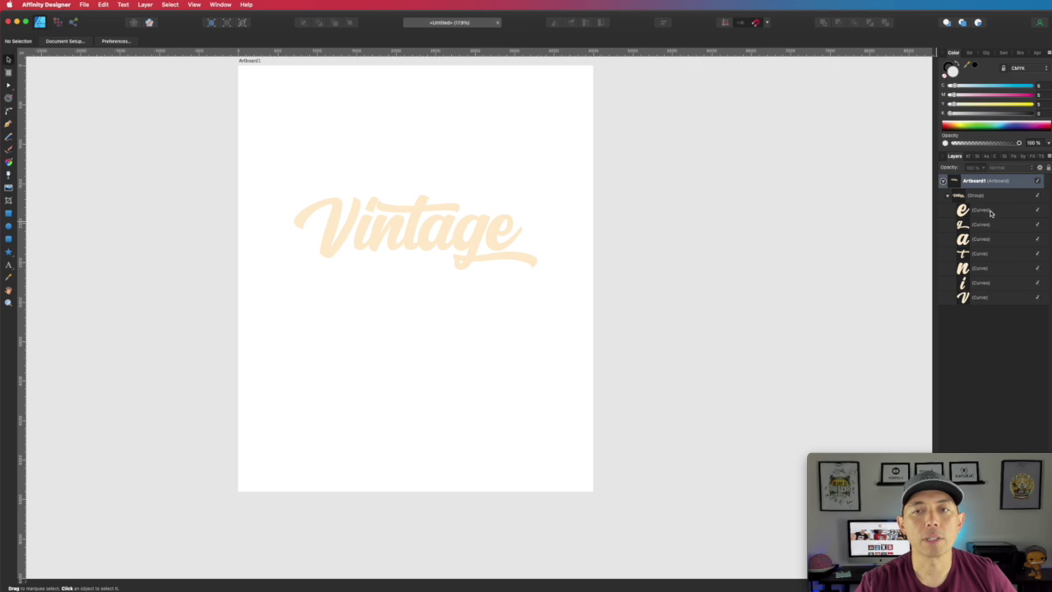
Step: Merge all seven letter curves into a single shape with Boolean Add and move the word slightly up on the artboard
left_click(991, 212)
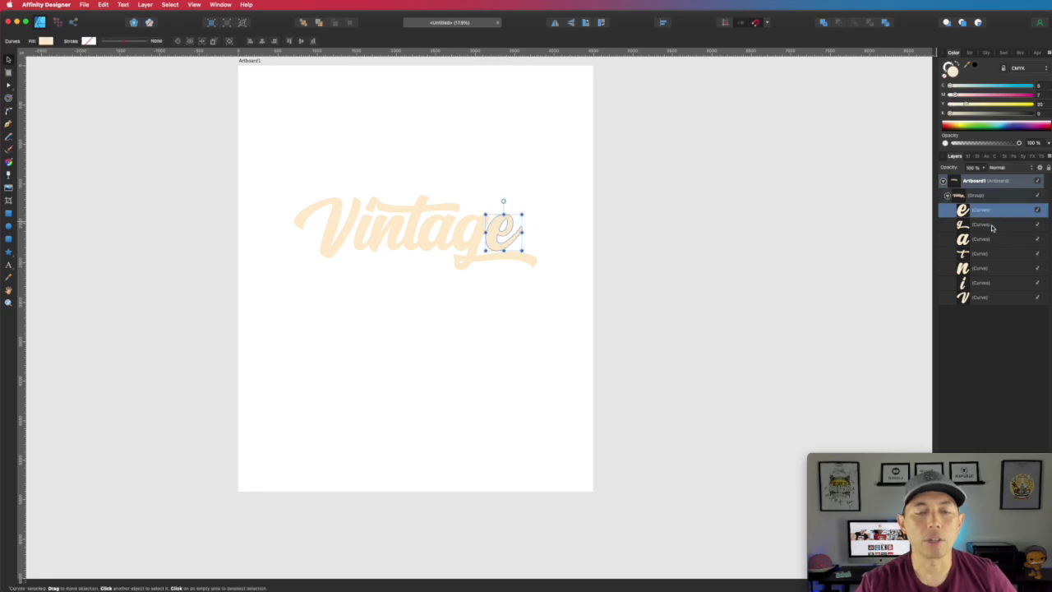
left_click(988, 297, "shift")
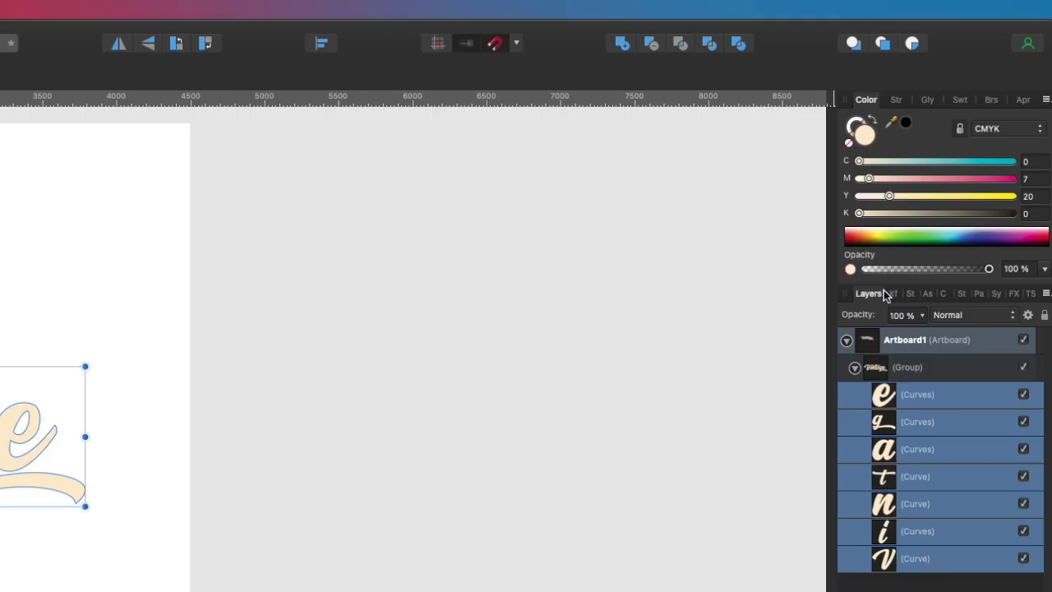
left_click(621, 45)
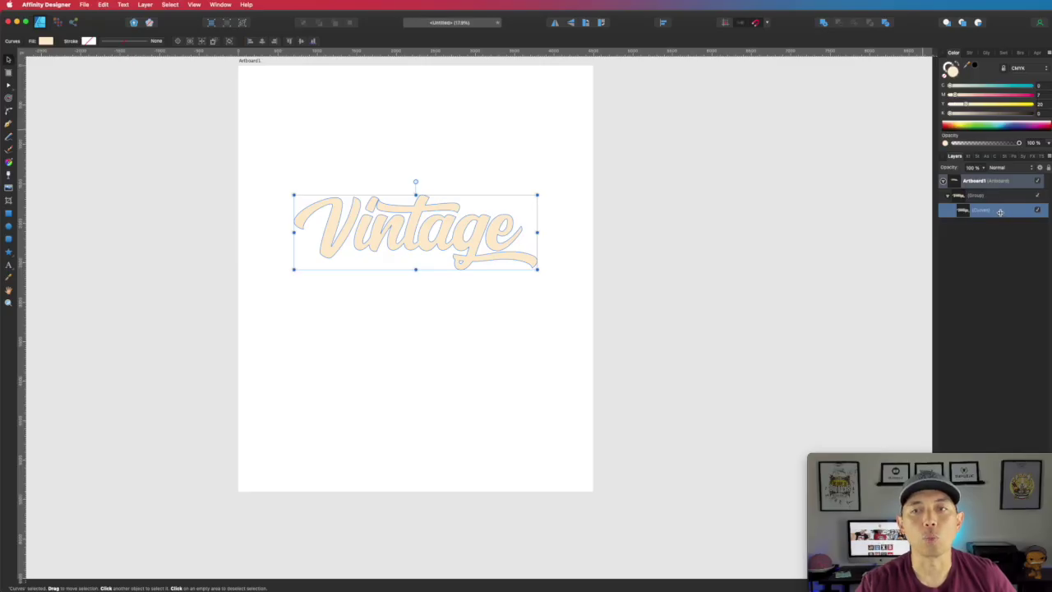
left_click(491, 186)
mouse_move(463, 223)
left_mouse_down()
mouse_move(469, 184)
mouse_move(459, 212)
left_mouse_up()
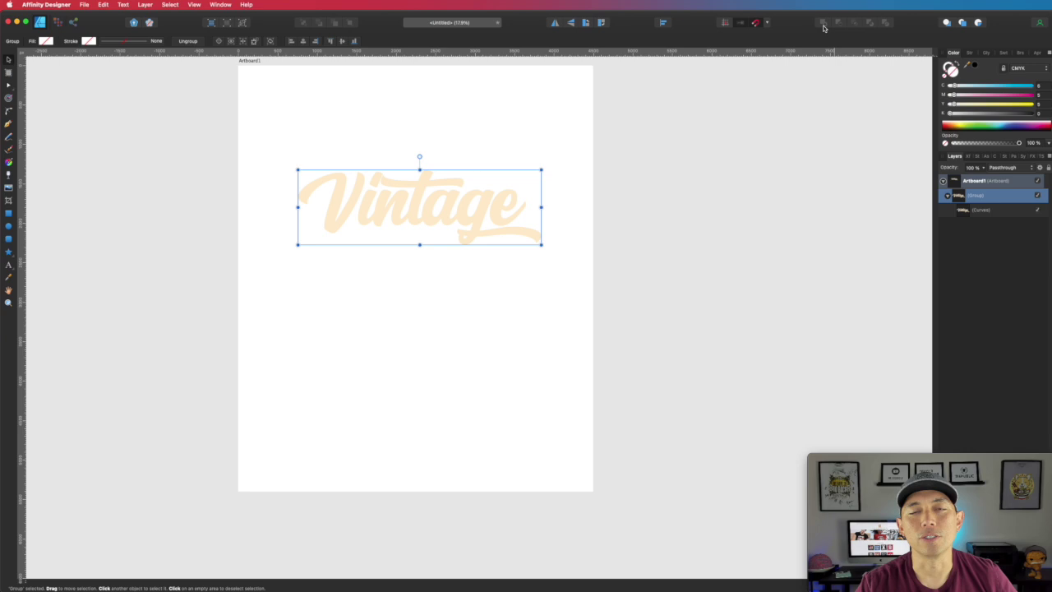
Step: Ungroup the group containing the merged "Vintage" shape so the curves sit directly under Artboard1
double_click(983, 195)
right_click(988, 199)
left_click(960, 198)
left_click(941, 222)
left_click(976, 200)
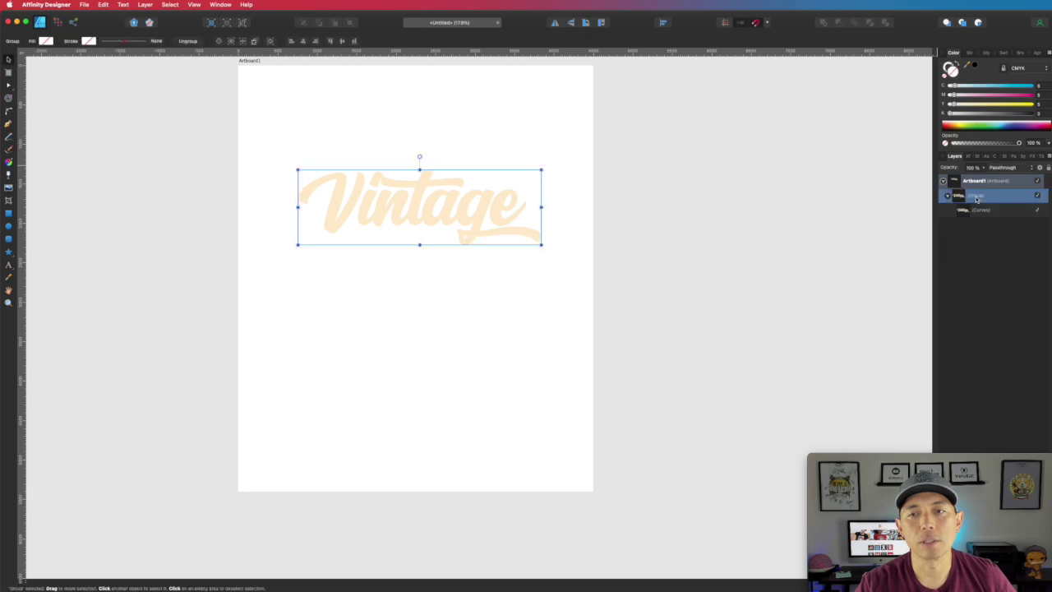
left_click(188, 42)
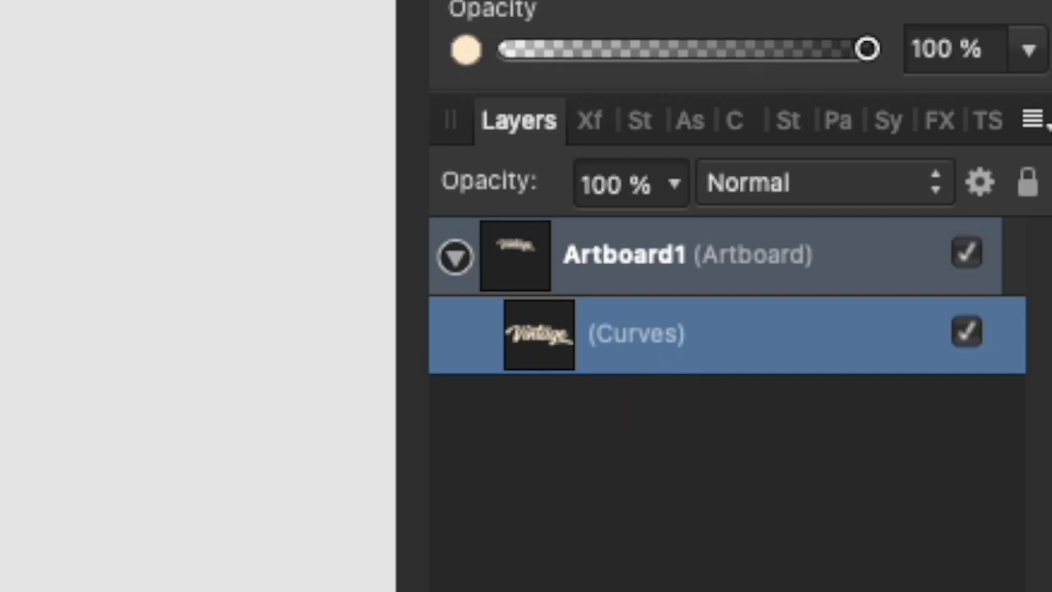
key("Escape")
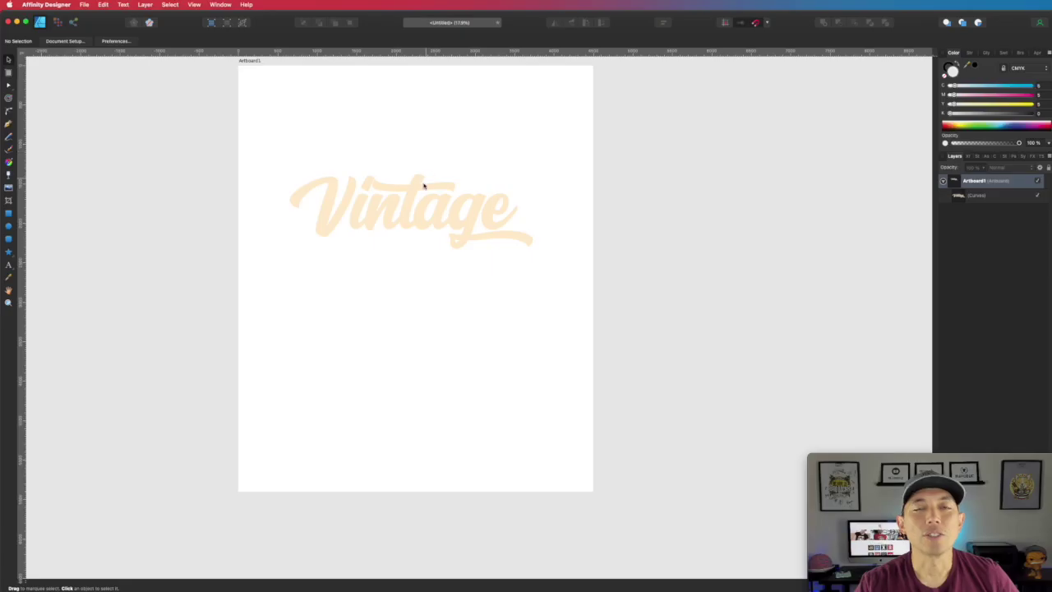
Step: Duplicate the "Vintage" curves and apply an outward contour of about 37.6 px to the lower copy
left_click(407, 213)
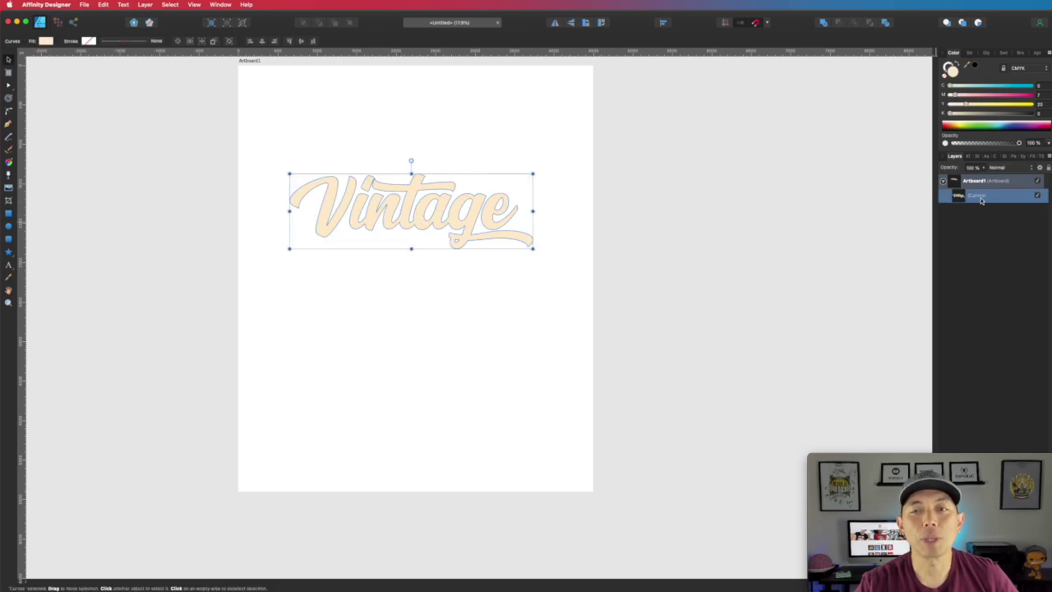
key("super+j")
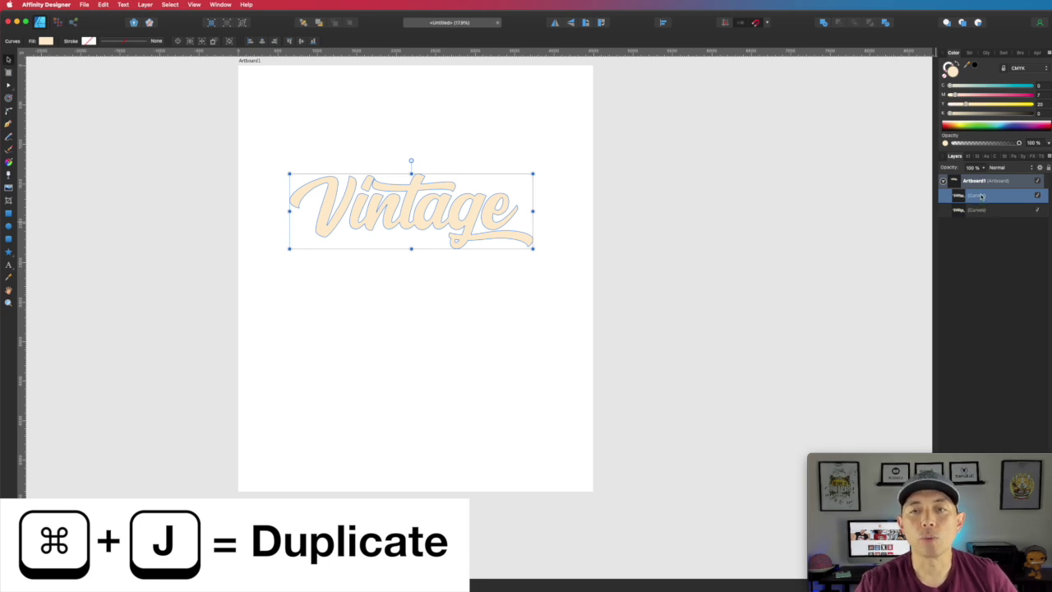
left_click(983, 209)
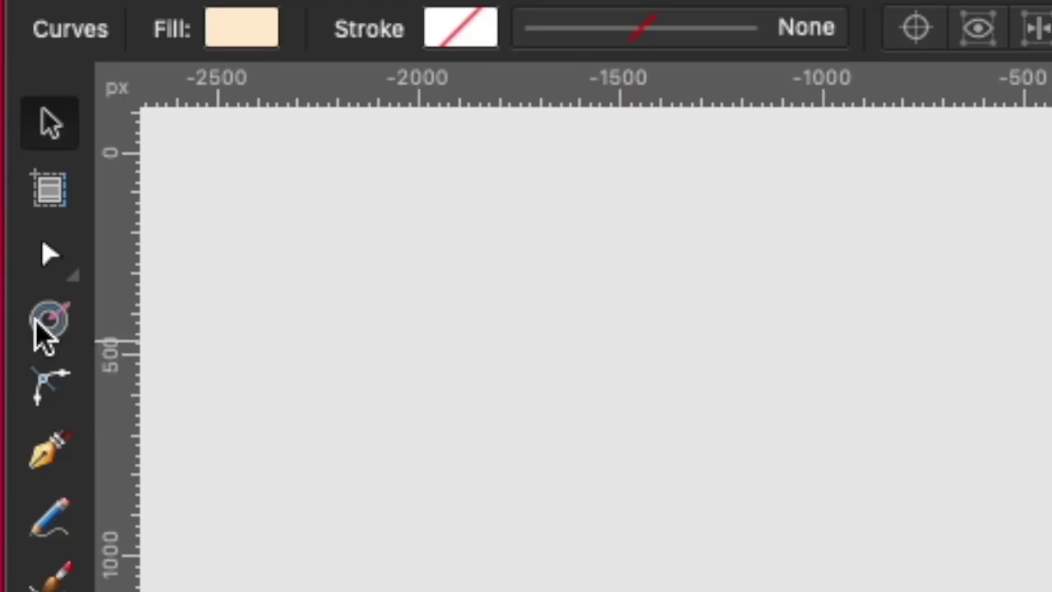
left_click(41, 322)
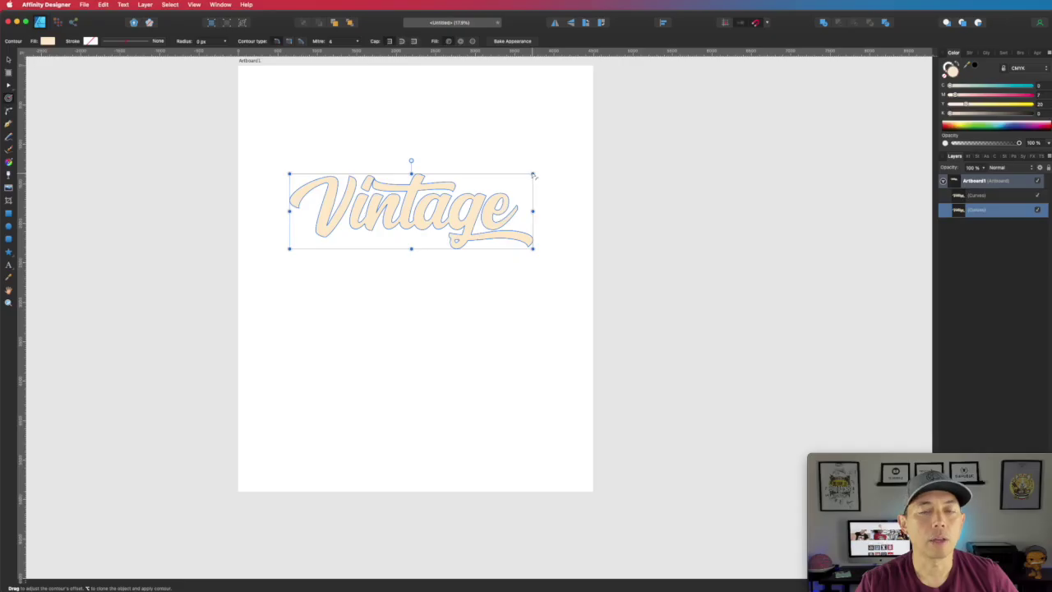
left_click_drag(533, 174, 533, 172)
mouse_move(896, 196)
left_mouse_down()
mouse_move(931, 171)
mouse_move(898, 182)
left_mouse_up()
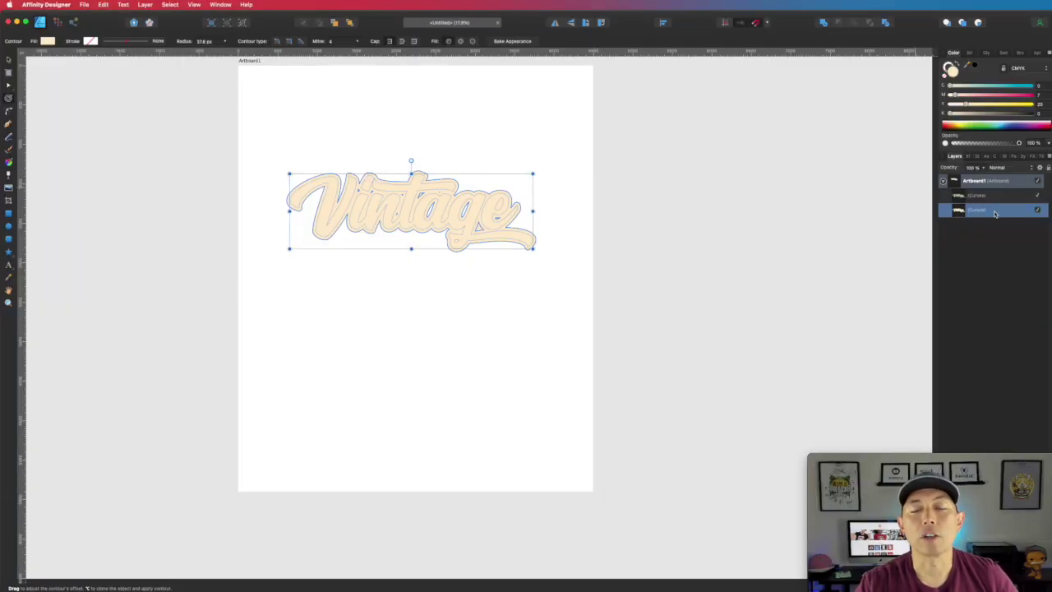
Step: Recolour the contoured lower copy's fill to navy blue with CMYK 100, 67, 0, 46
key("super+d")
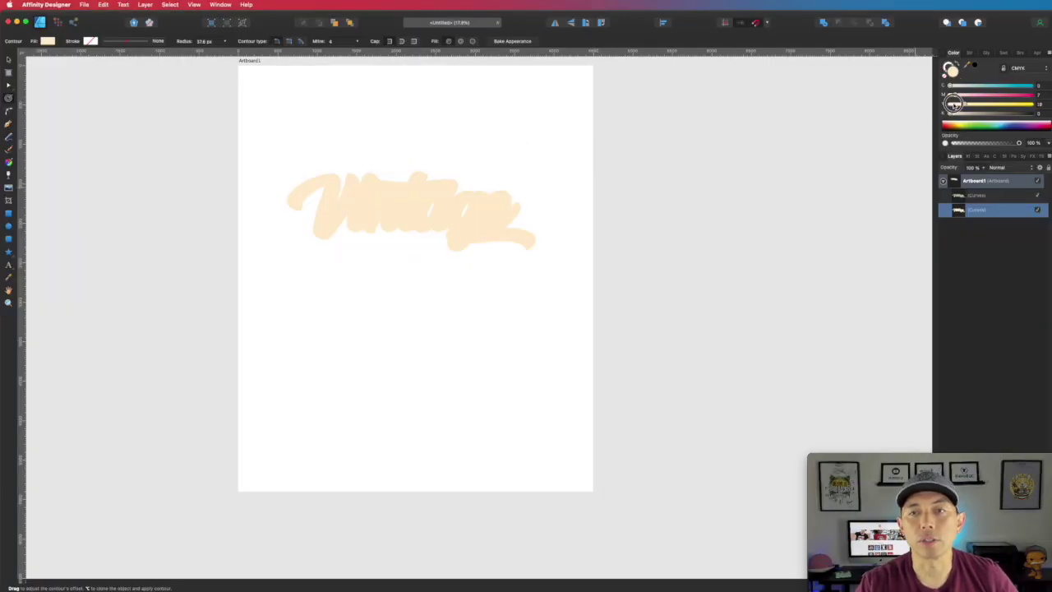
left_click_drag(498, 240, 945, 236)
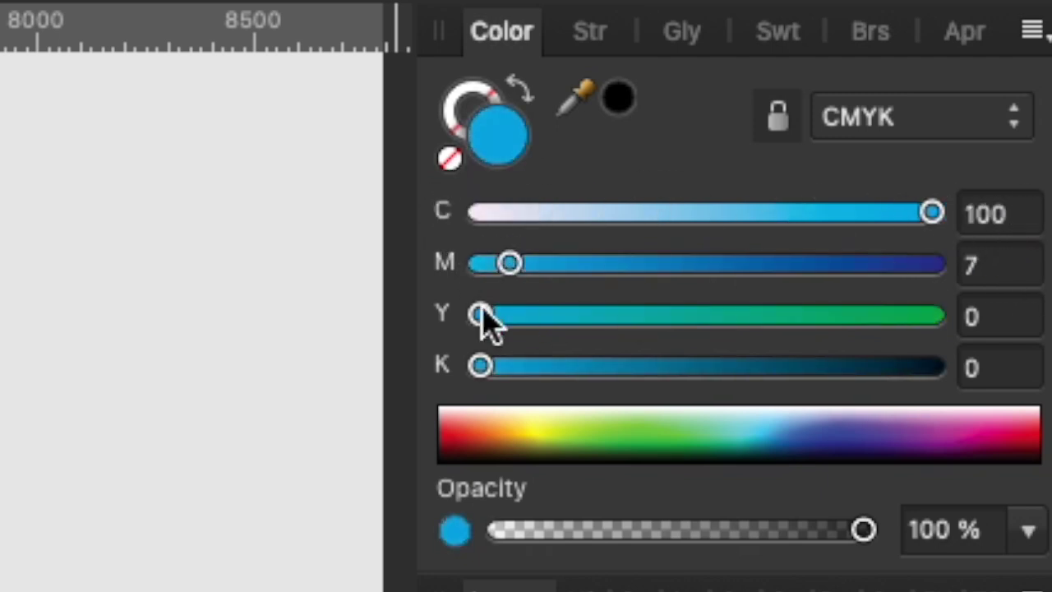
left_click_drag(518, 264, 751, 265)
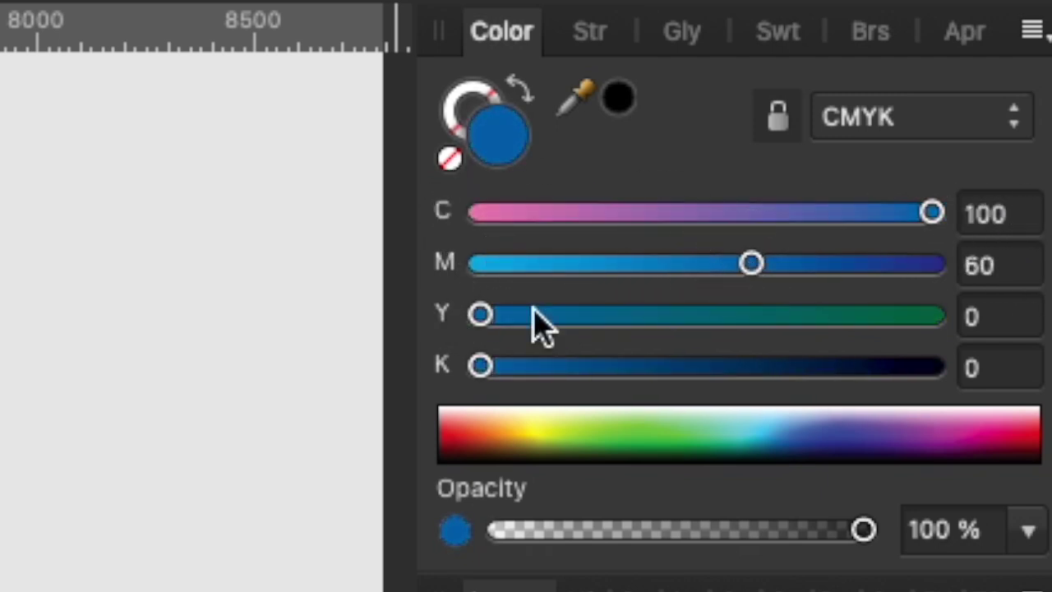
left_click_drag(493, 367, 670, 367)
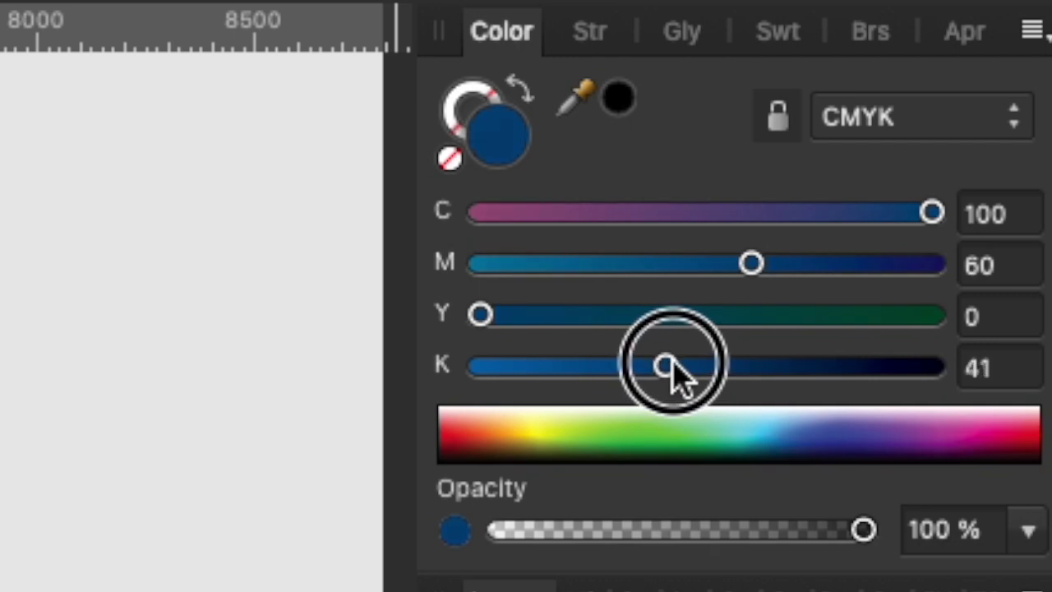
left_click_drag(752, 264, 780, 265)
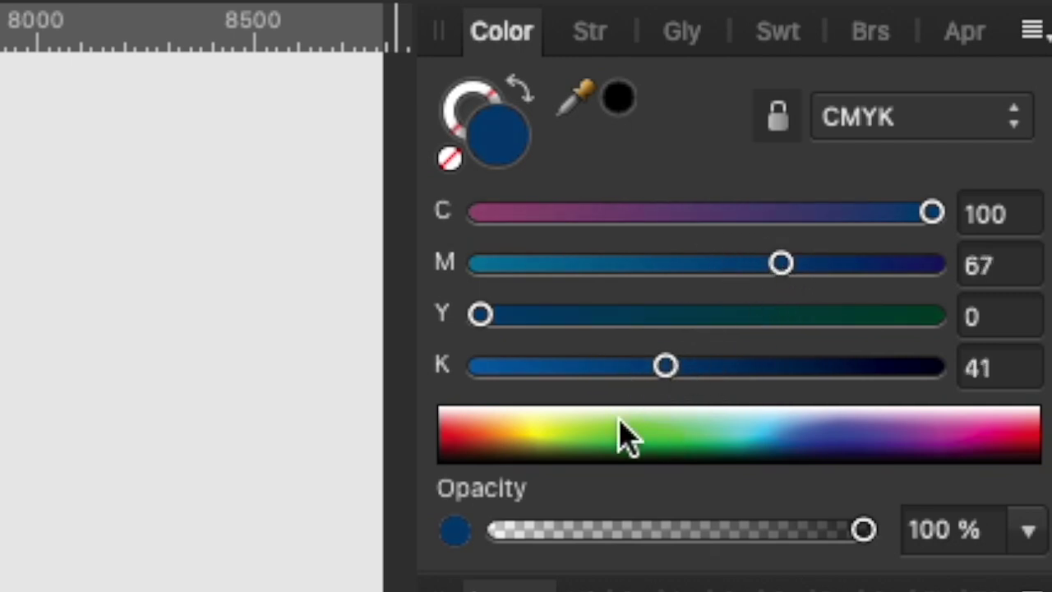
left_click_drag(666, 367, 687, 368)
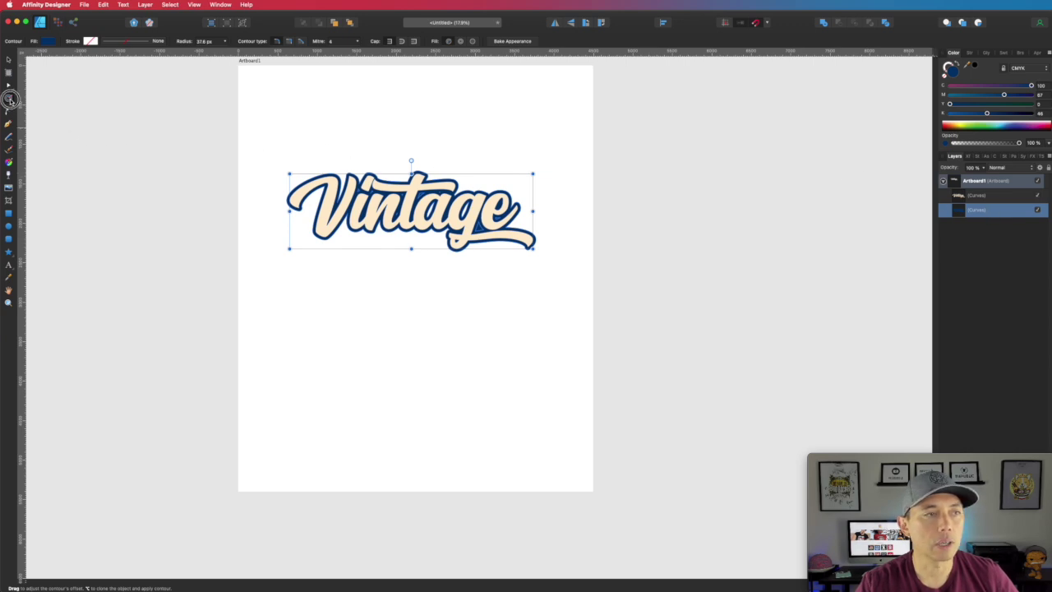
Step: Widen the navy copy's contour to about 52 px and convert the contoured shape to curves
left_click_drag(534, 249, 533, 249)
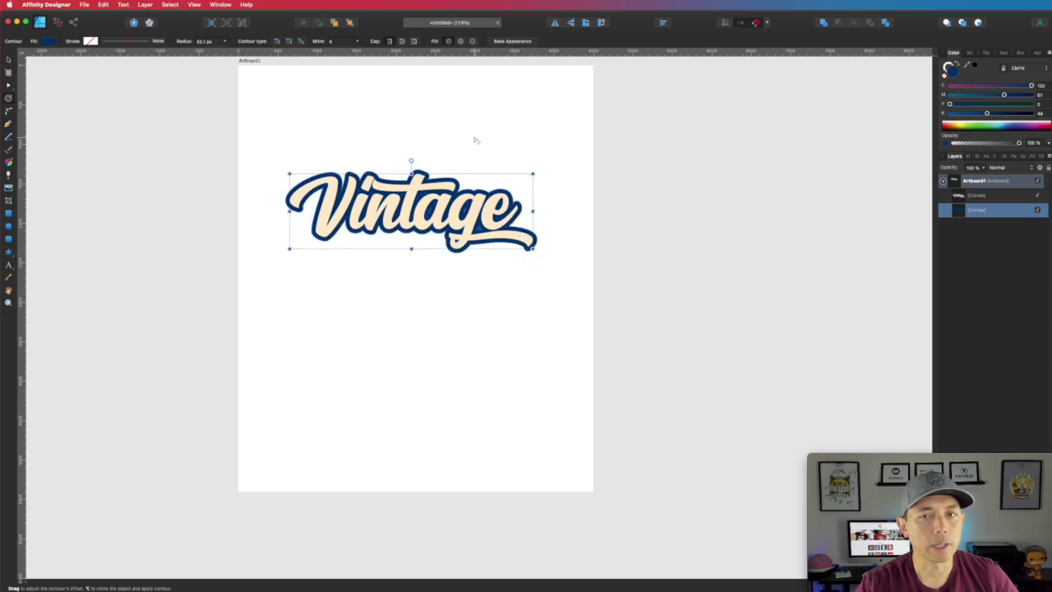
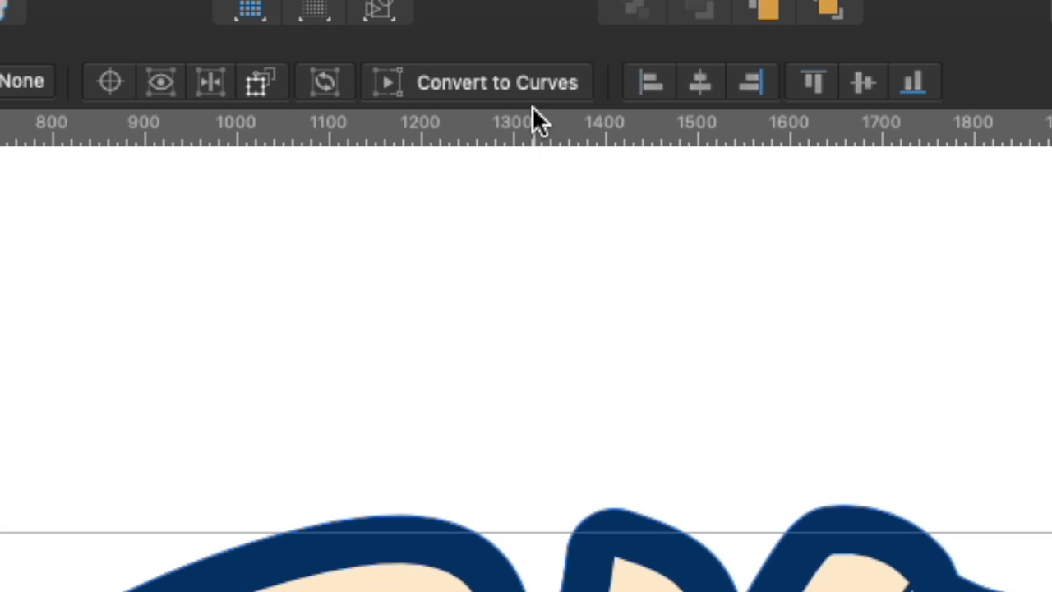
left_click(517, 83)
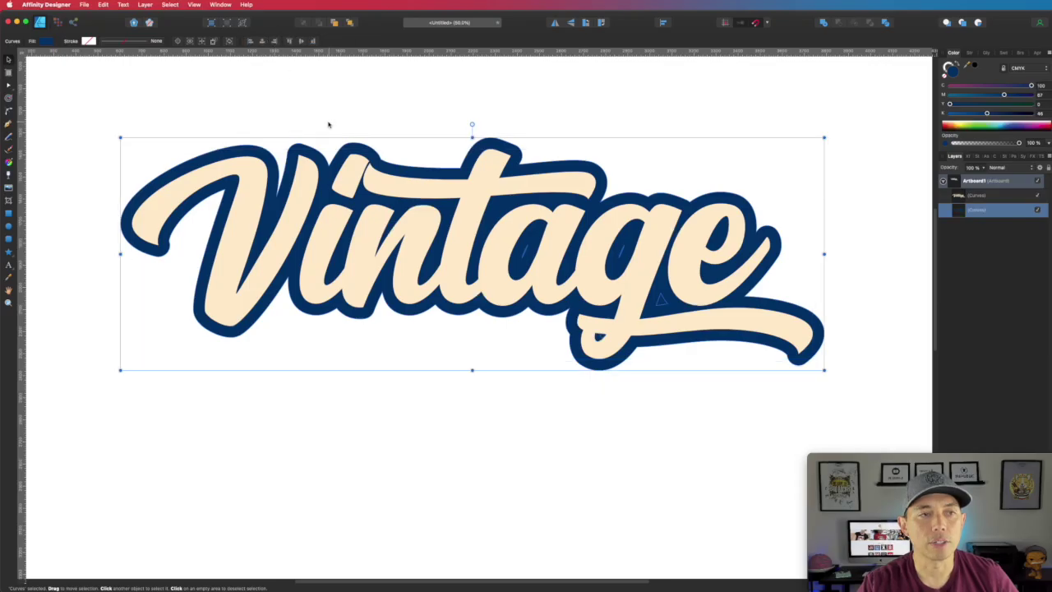
mouse_move(311, 148)
left_mouse_down()
mouse_move(306, 135)
mouse_move(310, 148)
left_mouse_up()
key("a")
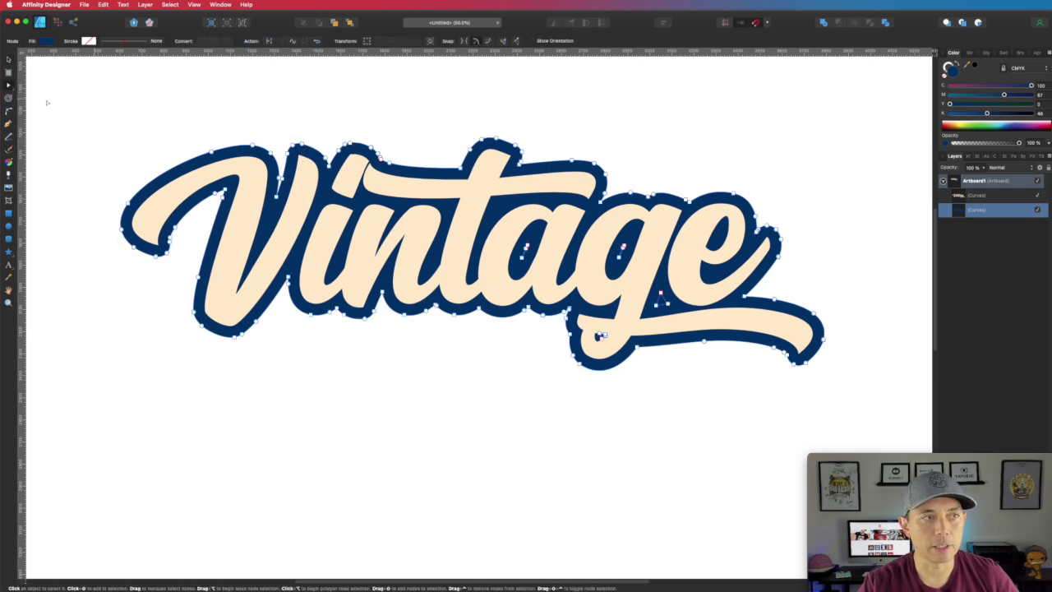
key("v")
left_click(442, 117)
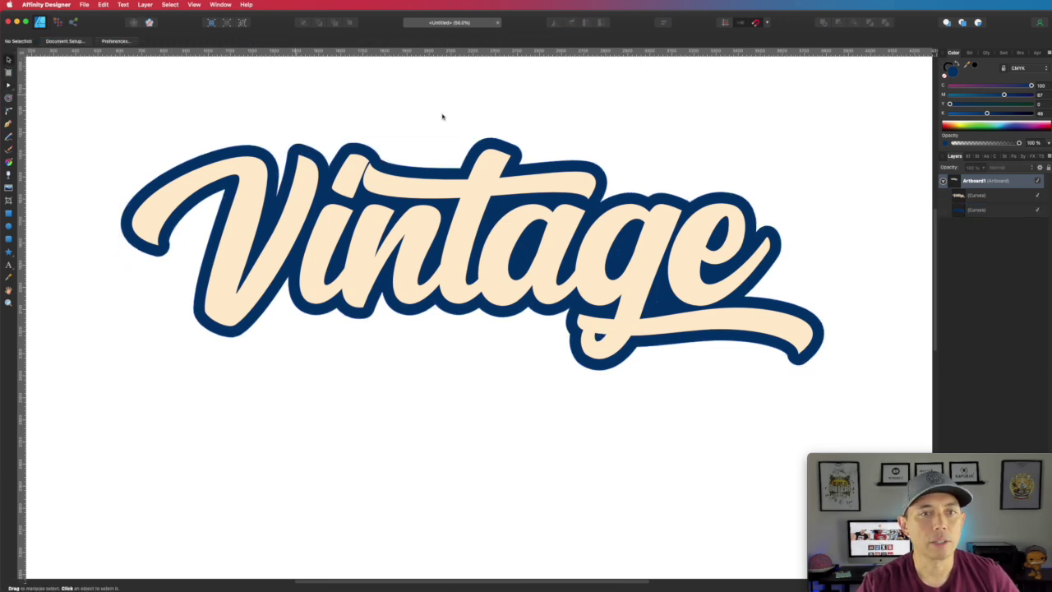
Step: Duplicate the navy outline curves and offset the lower copy slightly down and to the right as an extruded shadow
left_click(991, 212)
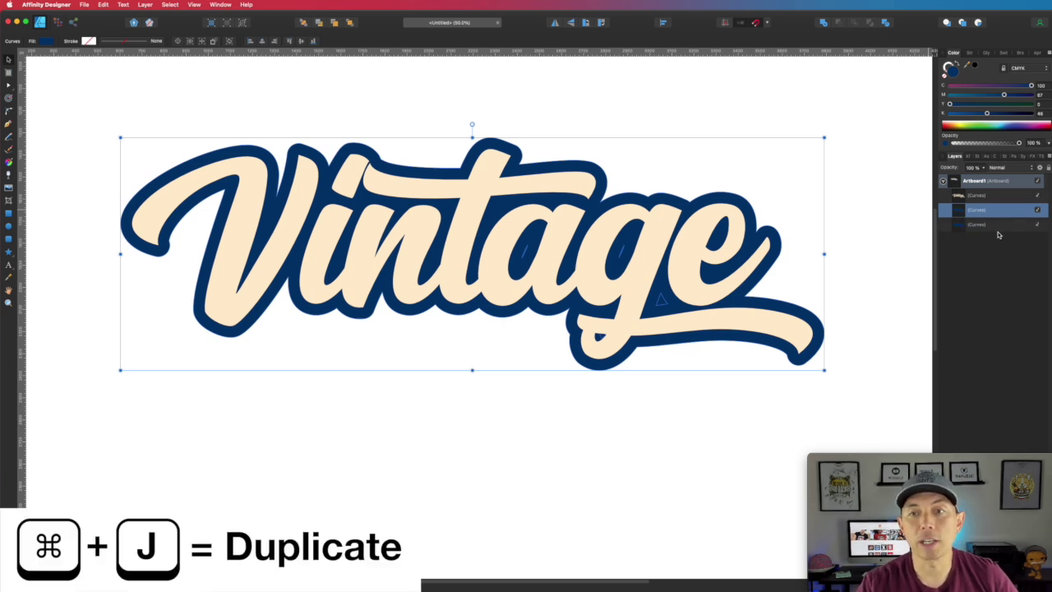
key("super+j")
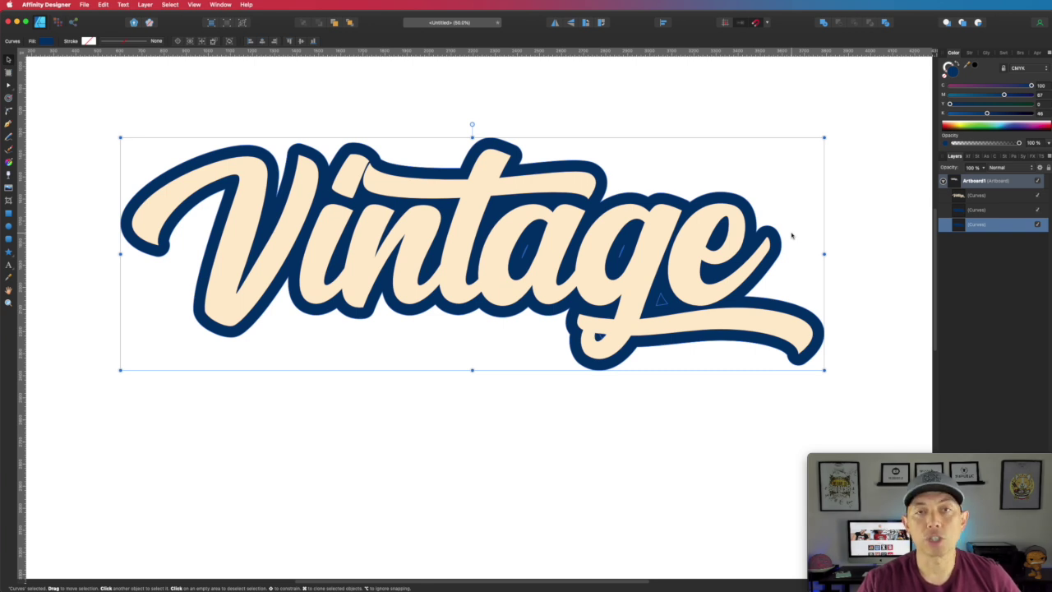
key("Down")
key("Down")
key("Down")
key("Right")
key("Right")
key("Right")
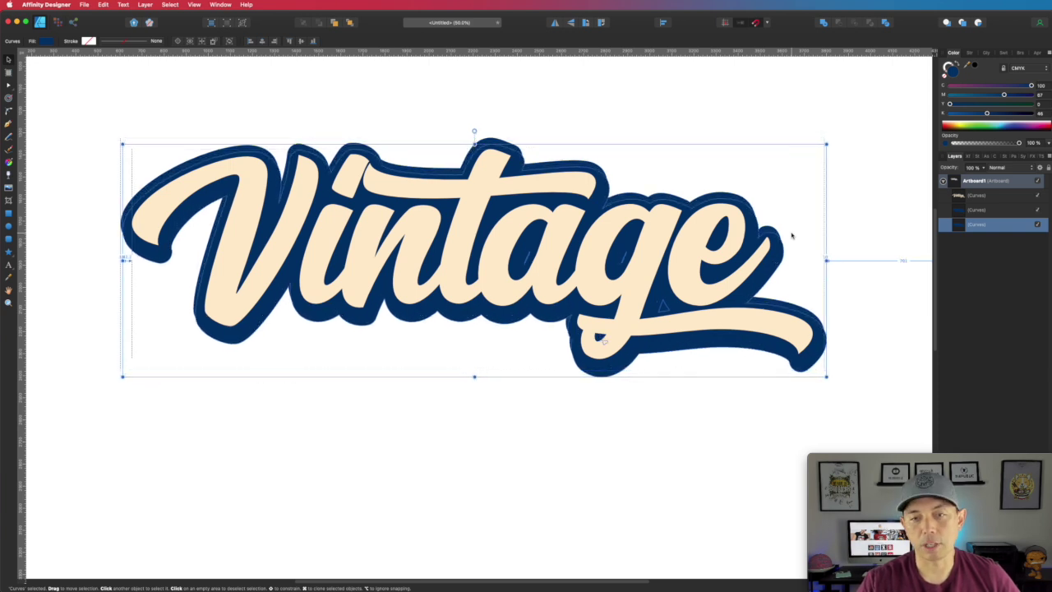
left_click(776, 154)
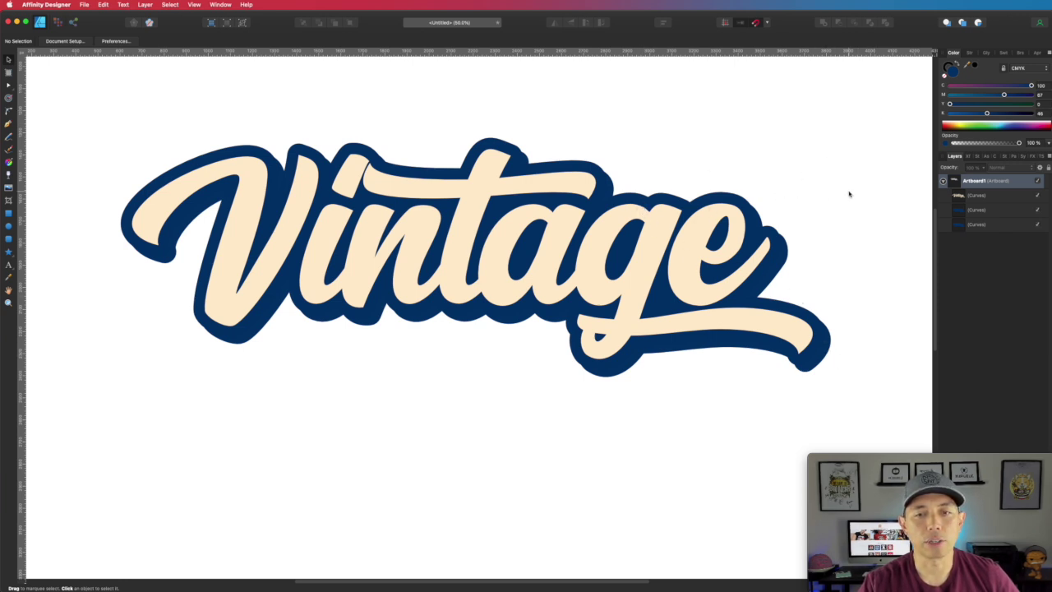
Step: Duplicate the offset navy shadow and shift its lower copy slightly further down and to the right
left_click(986, 226)
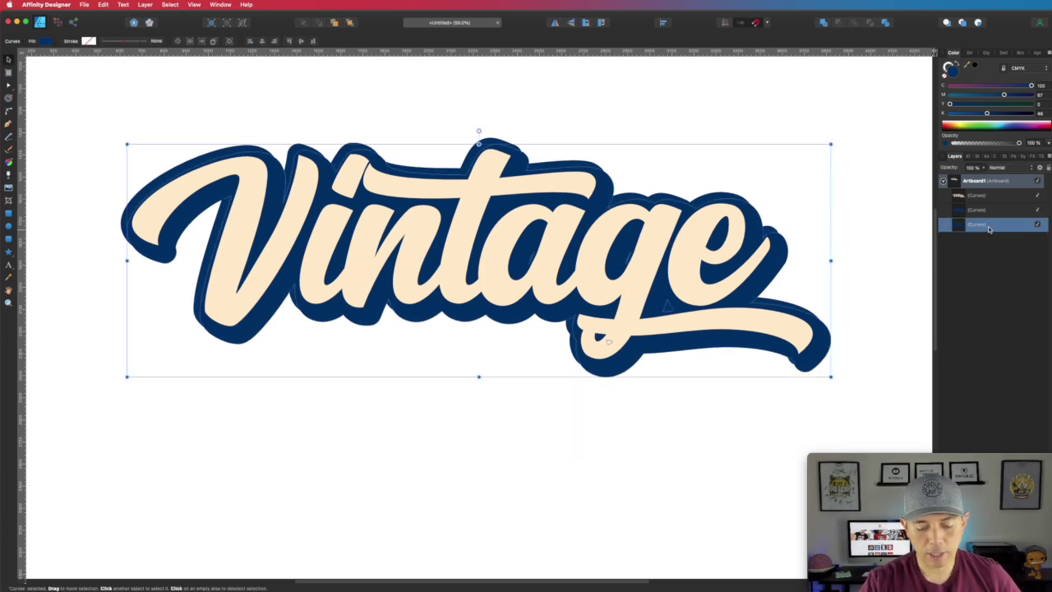
key("super+j")
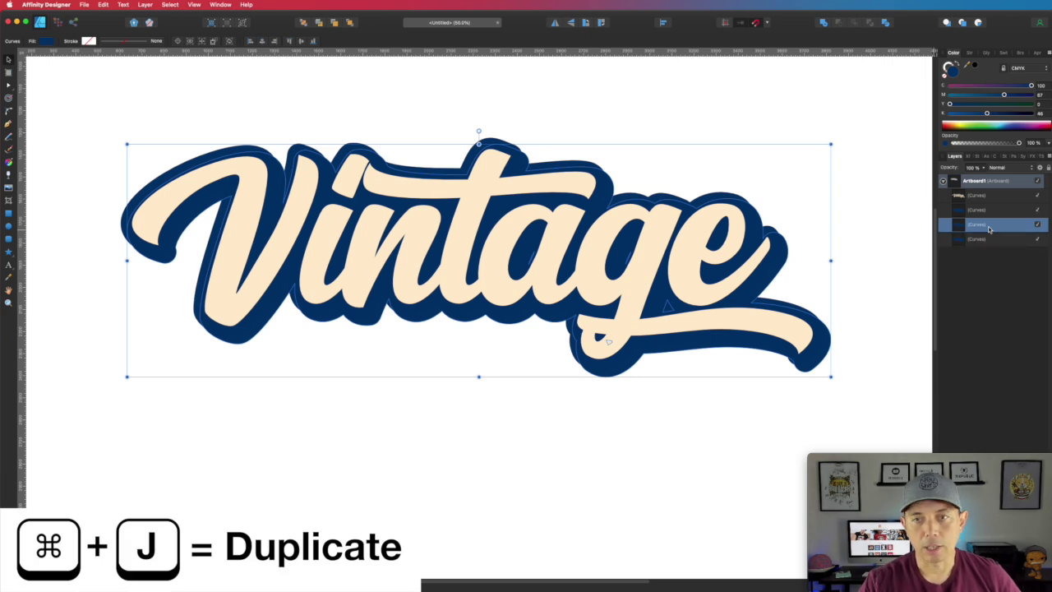
left_click(989, 238)
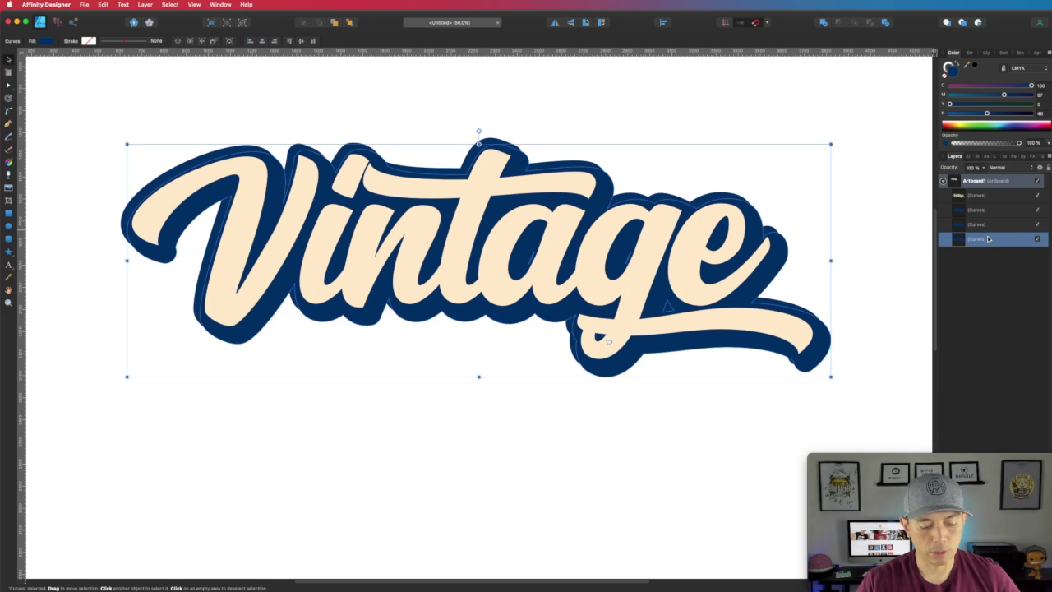
key("Down")
key("Down")
key("Down")
key("Down")
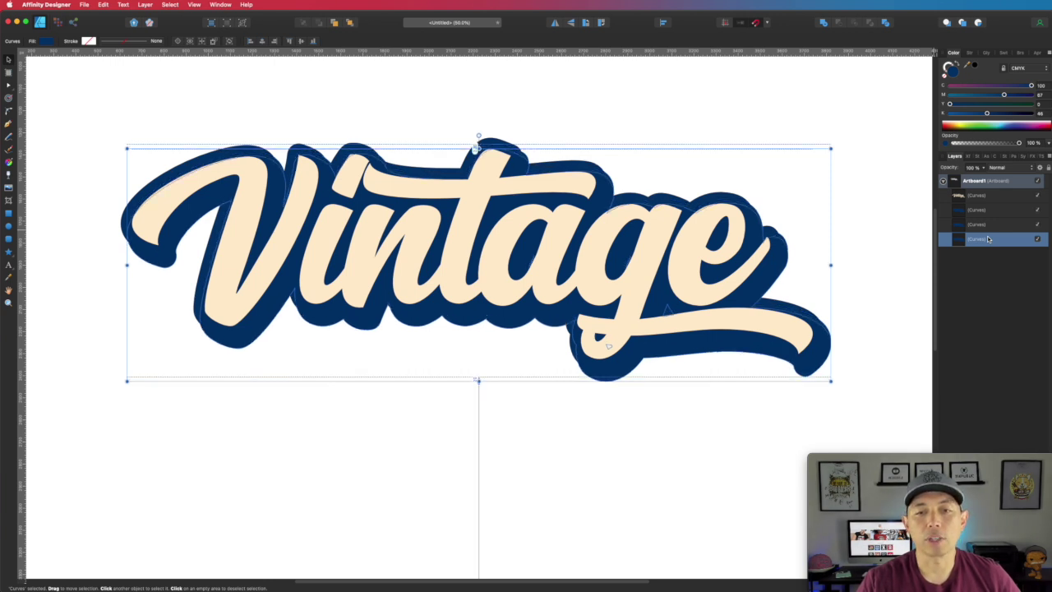
key("Right")
key("Right")
key("Right")
key("Right")
key("Right")
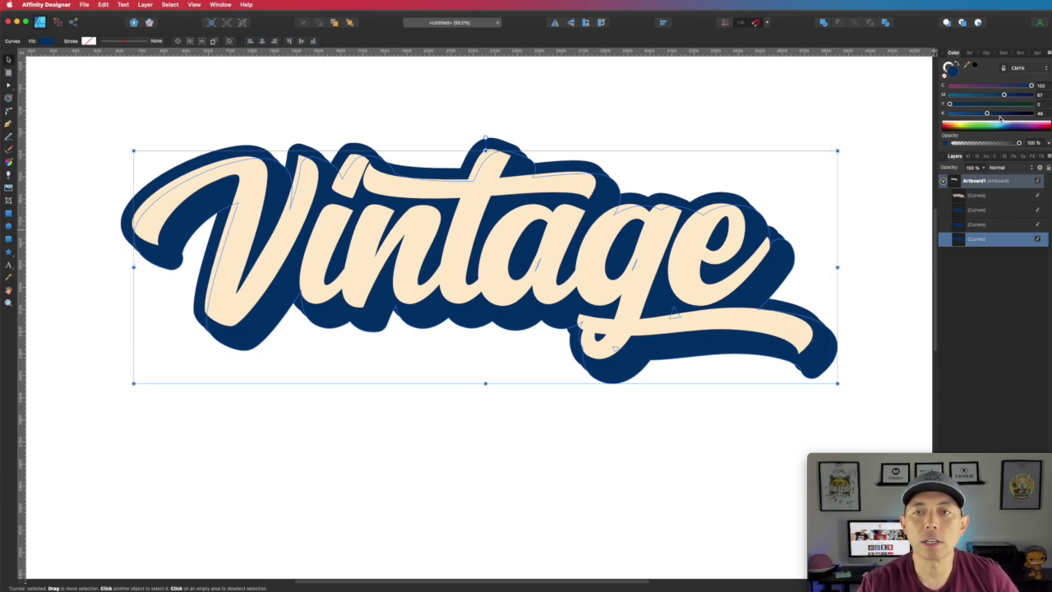
Step: Recolour the lowest shadow copy to red with CMYK 0, 100, 100, 0
left_click_drag(987, 114, 852, 110)
left_click_drag(1003, 94, 909, 96)
left_click(1032, 85)
mouse_move(1032, 85)
left_mouse_down()
mouse_move(949, 85)
mouse_move(1032, 94)
left_mouse_up()
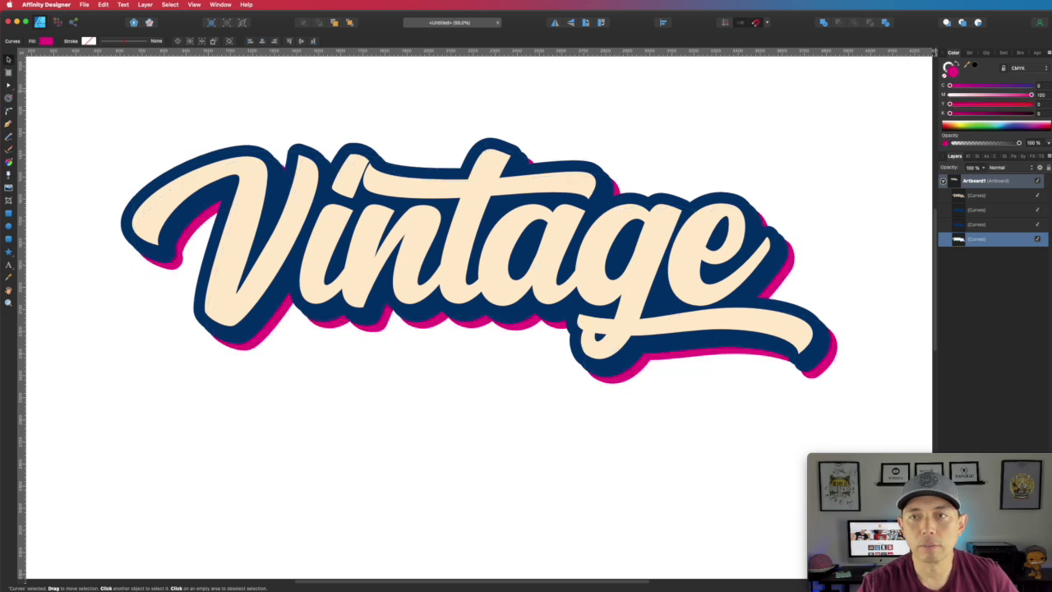
left_click_drag(950, 103, 1031, 104)
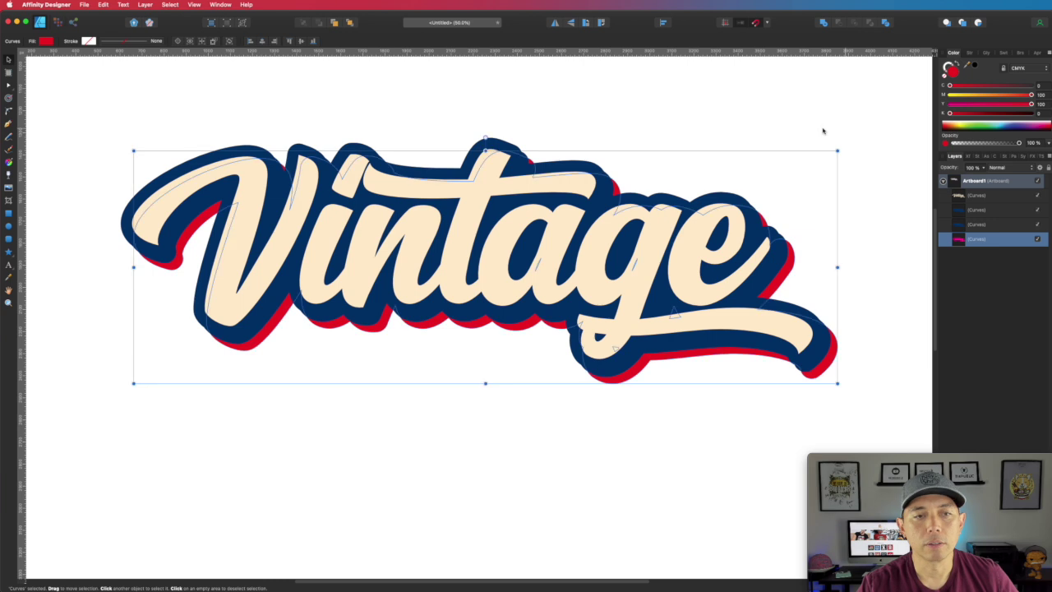
left_click(823, 102)
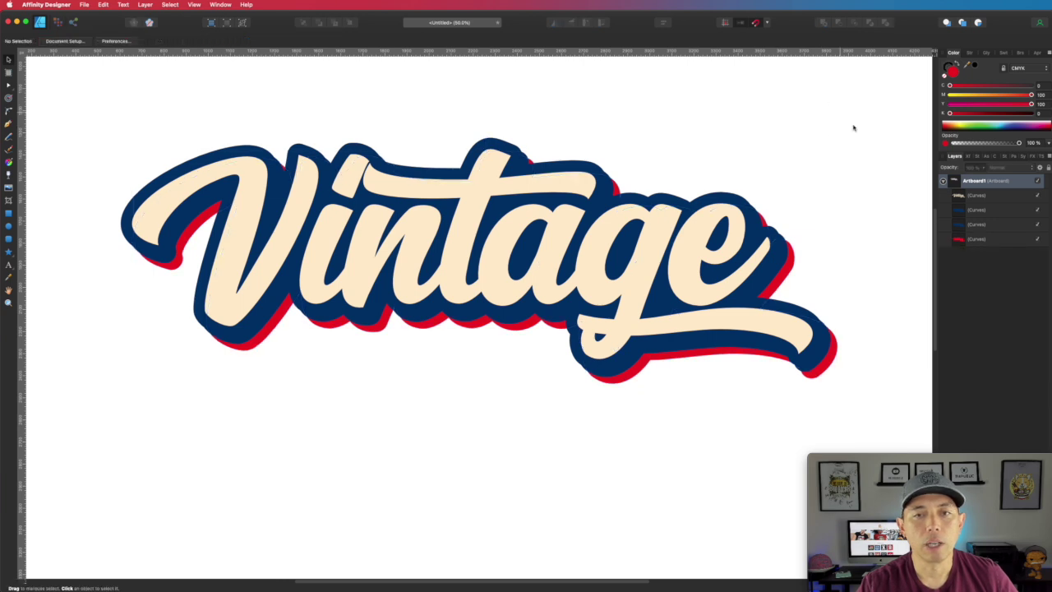
Step: Move the red shadow further down and to the right to widen the red band below the navy shape
left_click(833, 362)
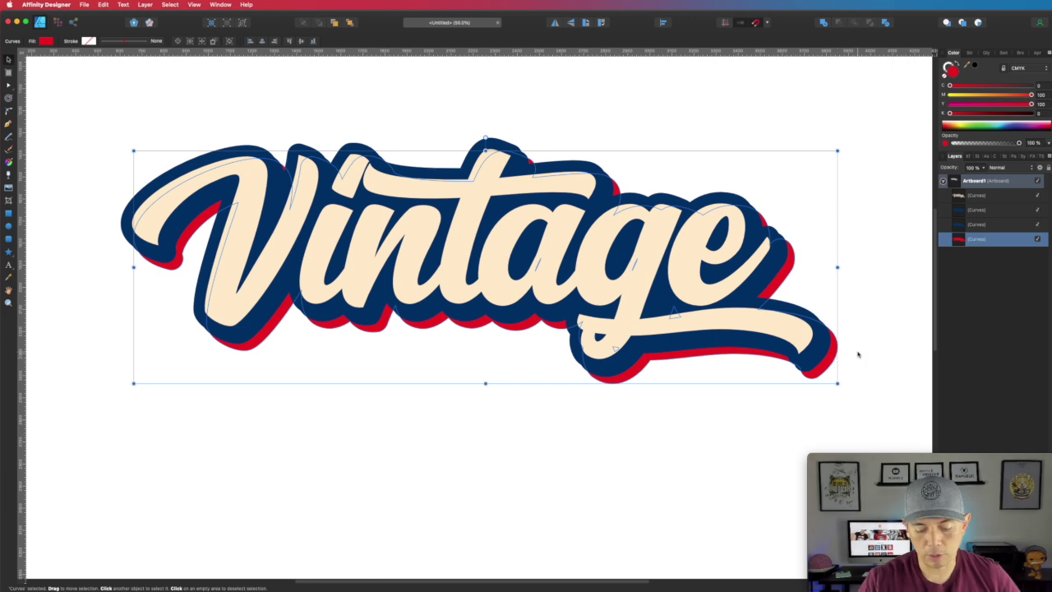
key("Down")
key("Down")
key("Down")
key("Down")
key("Right")
key("Right")
key("Right")
key("Right")
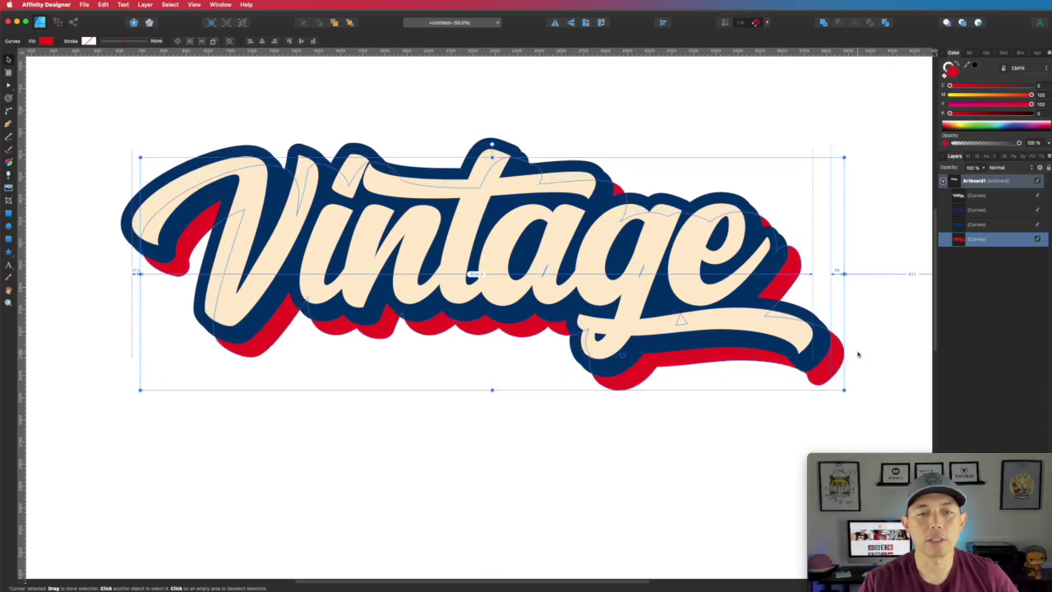
left_click(875, 239)
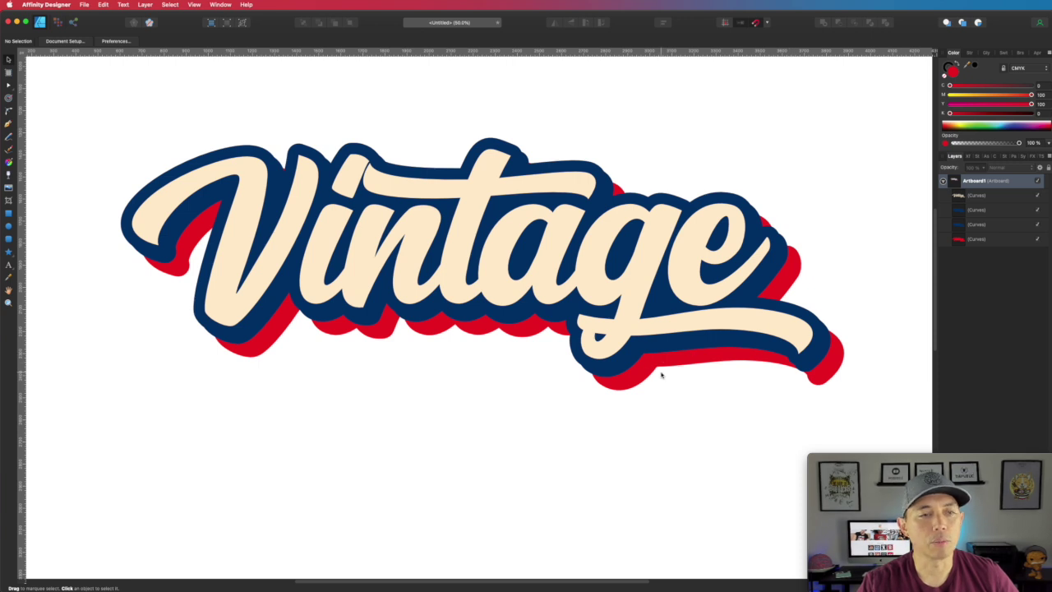
Step: Duplicate the red shadow and recolour the lower copy to yellow with CMYK 0, 0, 100, 0
left_click(990, 240)
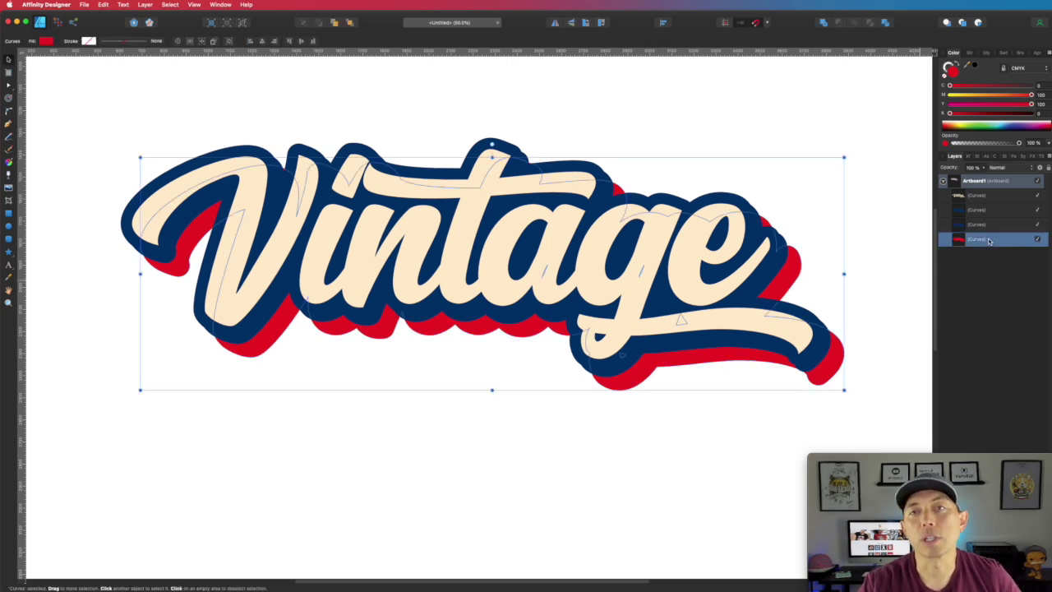
key("super+j")
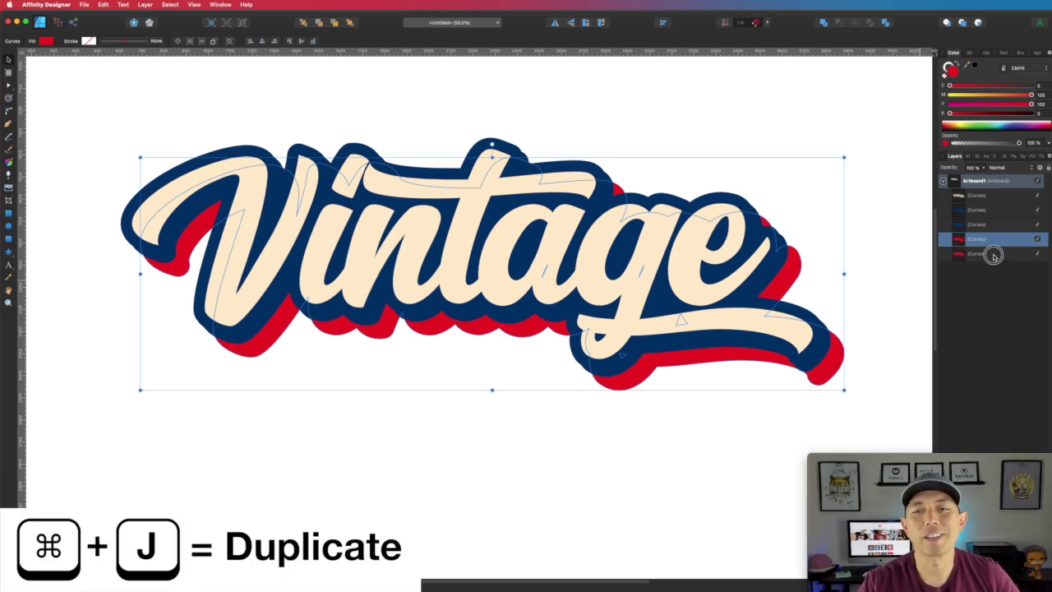
left_click(991, 255)
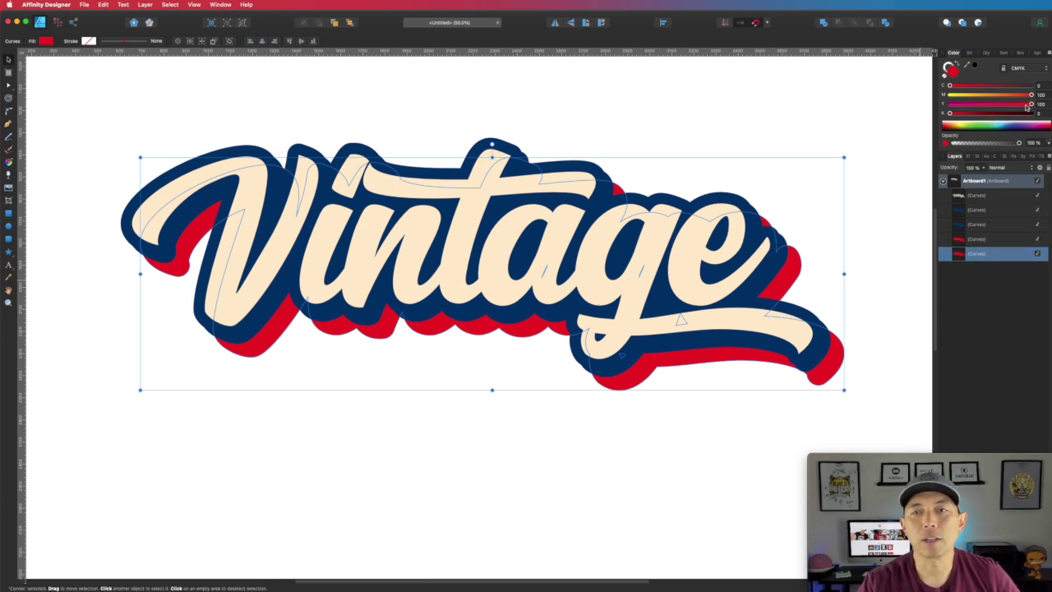
left_click_drag(1031, 95, 910, 95)
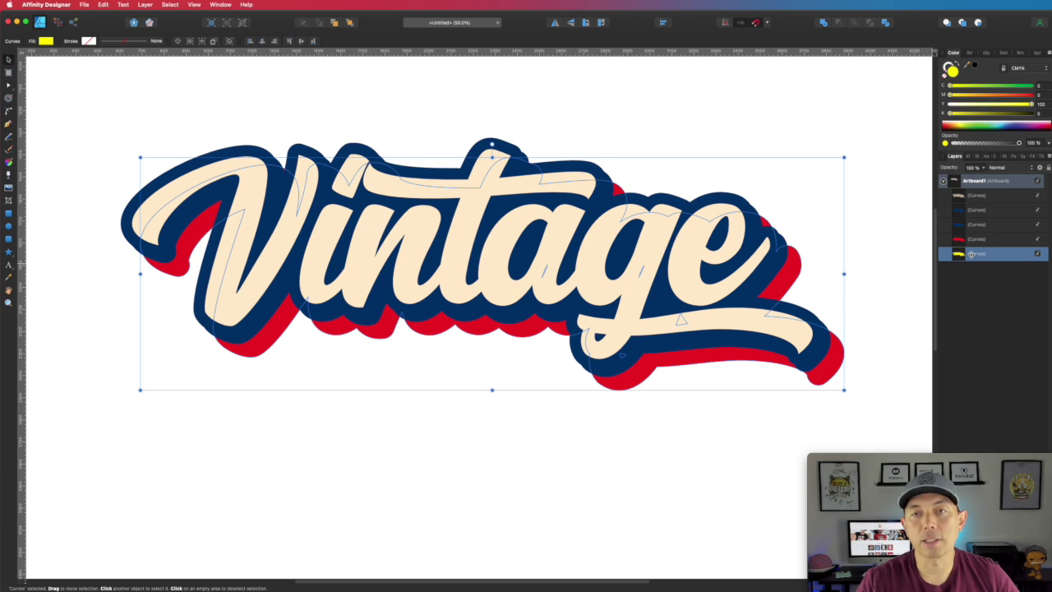
Step: Offset the yellow copy down and to the right so a yellow band extends beyond the red shadow
key("Down")
key("Down")
key("Down")
key("Down")
key("Down")
key("Down")
key("Down")
key("Down")
key("Down")
key("Down")
key("Down")
key("Down")
key("Down")
key("Down")
key("Down")
key("Down")
key("Down")
key("Down")
key("Down")
key("Down")
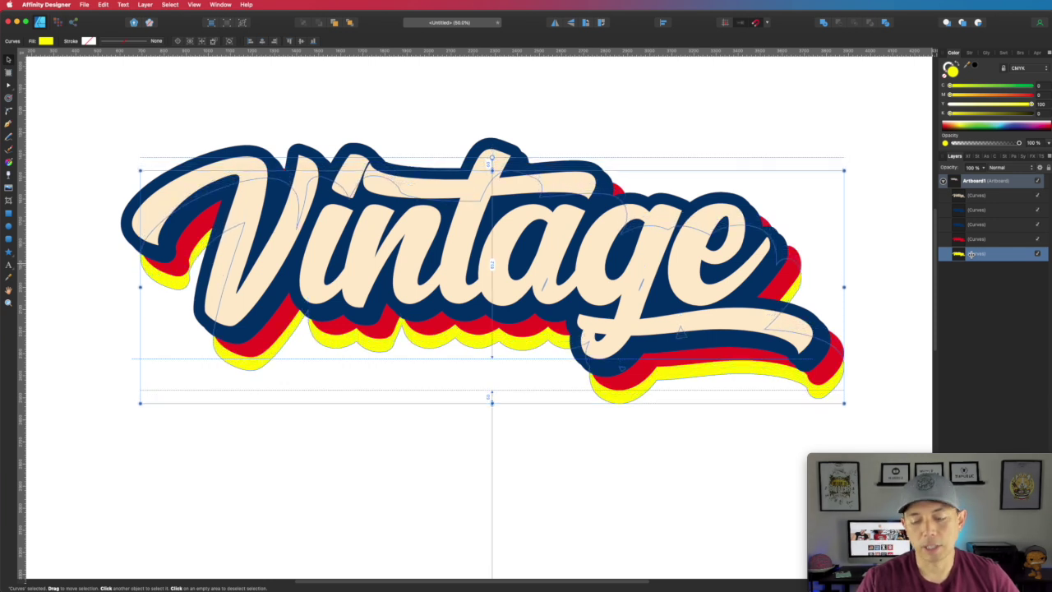
key("Right")
key("Right")
key("Right")
key("Right")
key("Right")
key("Right")
key("Right")
key("Right")
key("Right")
key("Right")
key("Right")
key("Right")
key("Right")
key("Right")
key("Right")
key("Right")
key("Right")
key("Right")
key("Right")
key("Right")
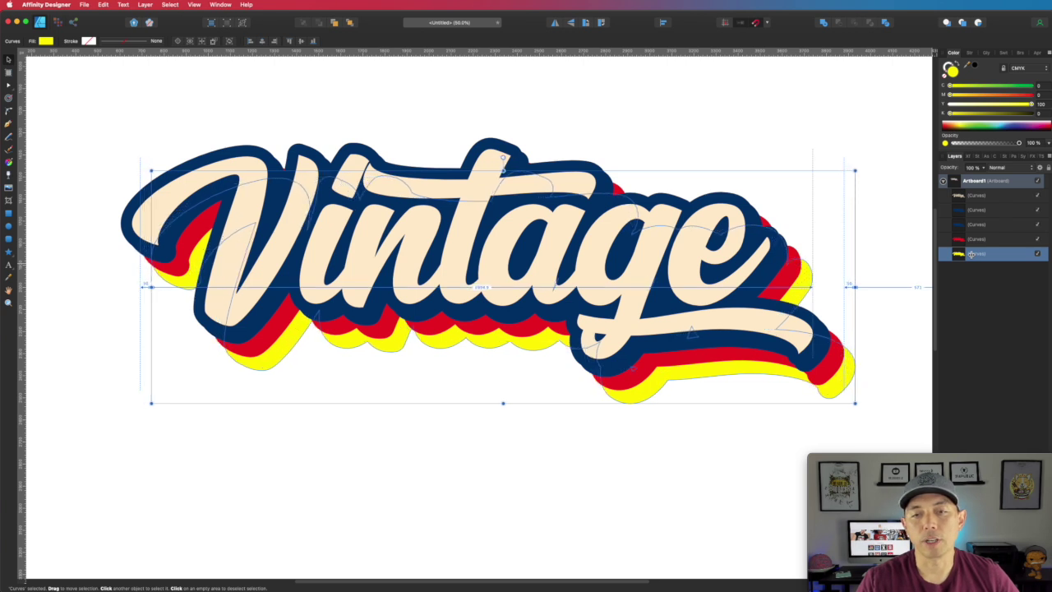
left_click(564, 435)
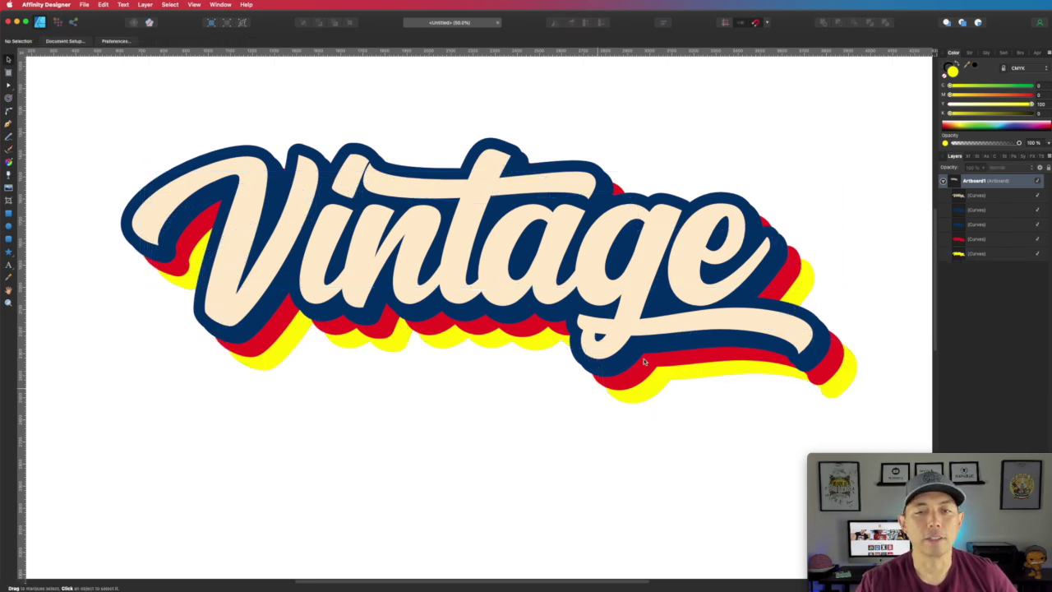
Step: Duplicate the yellow shadow and recolour the lowest copy to green with CMYK 100, 0, 100, 0
left_click(985, 255)
key("super+j")
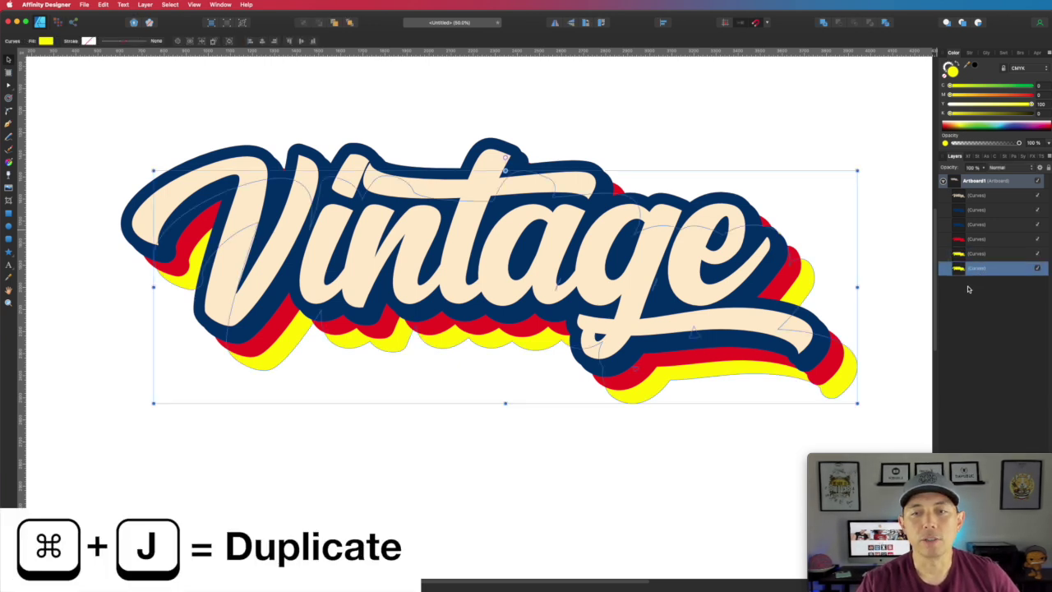
left_click_drag(950, 85, 1031, 86)
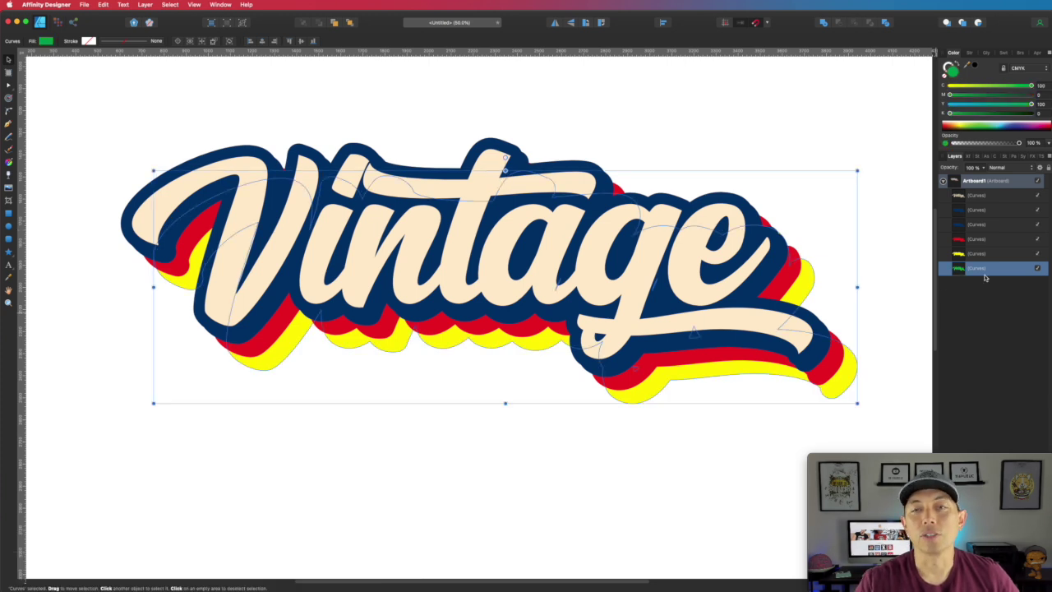
Step: Offset the green copy down and to the right so a green band extends beyond the yellow shadow
key("Down")
key("Down")
key("Down")
key("Down")
key("Down")
key("Down")
key("Down")
key("Down")
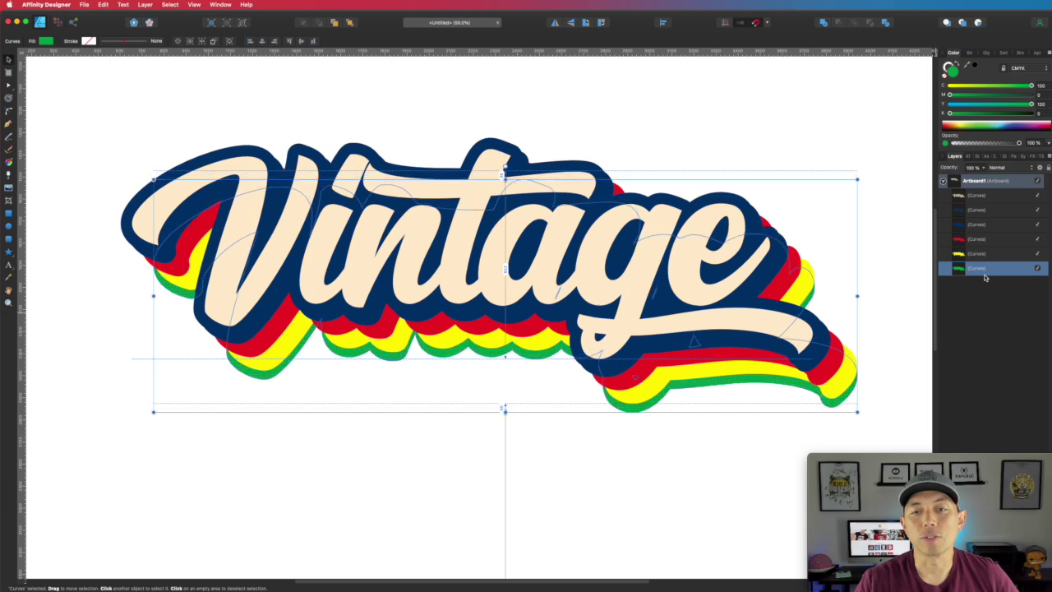
key("Right")
key("Right")
key("Right")
key("Right")
key("Right")
key("Right")
key("Right")
key("Right")
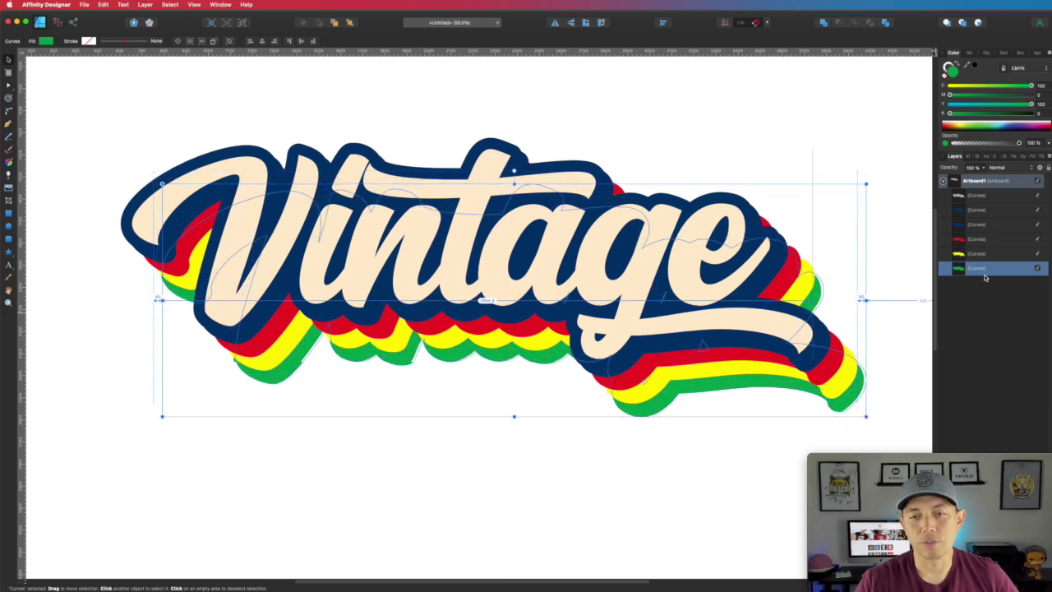
left_click(794, 143)
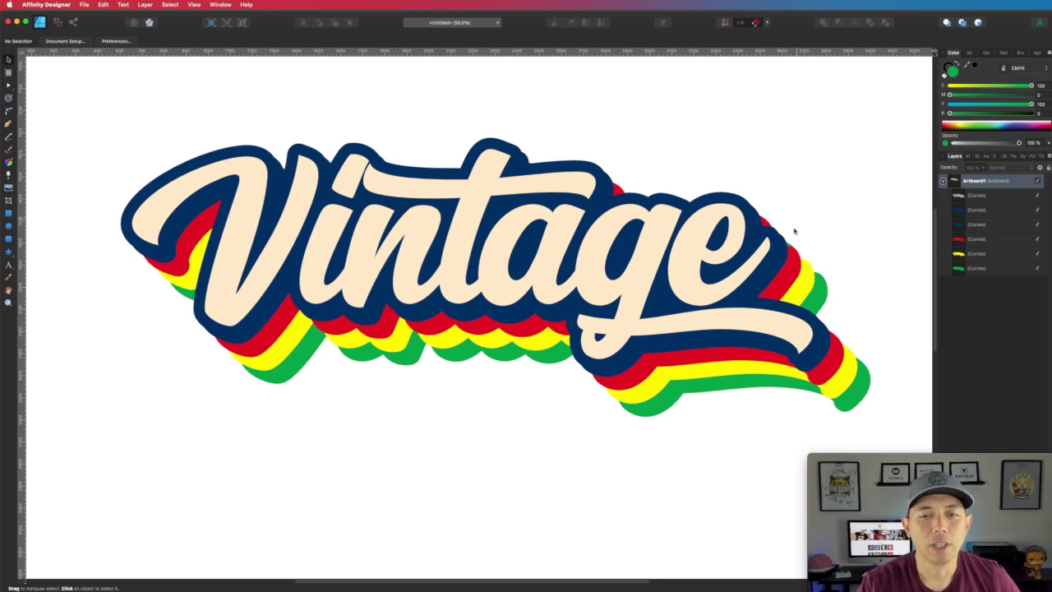
Step: Recolour the green shadow to light blue with CMYK 41, 0, 0, 0
left_click(867, 388)
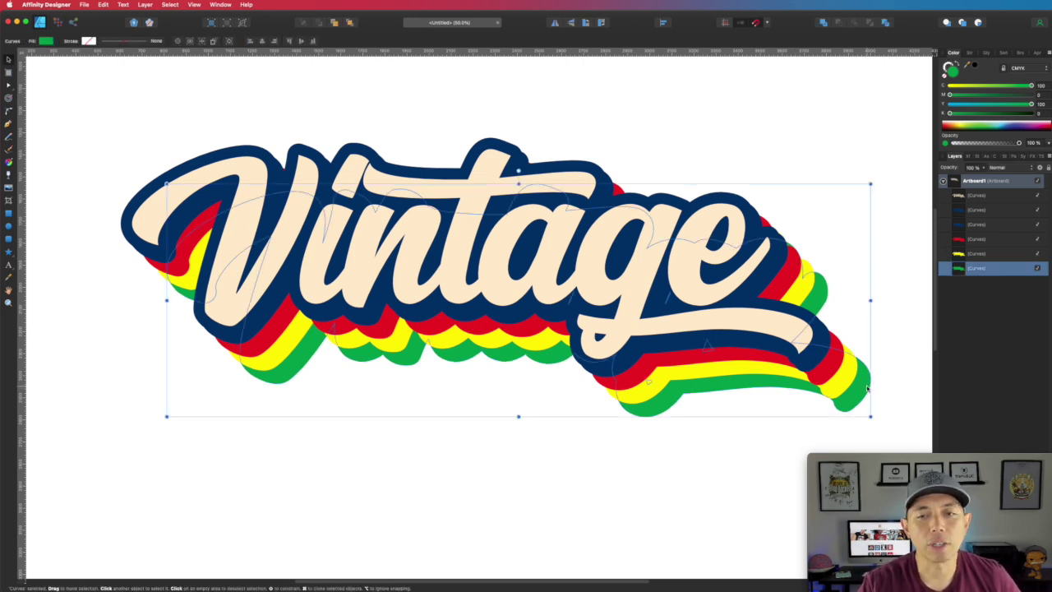
left_click_drag(1032, 87, 887, 101)
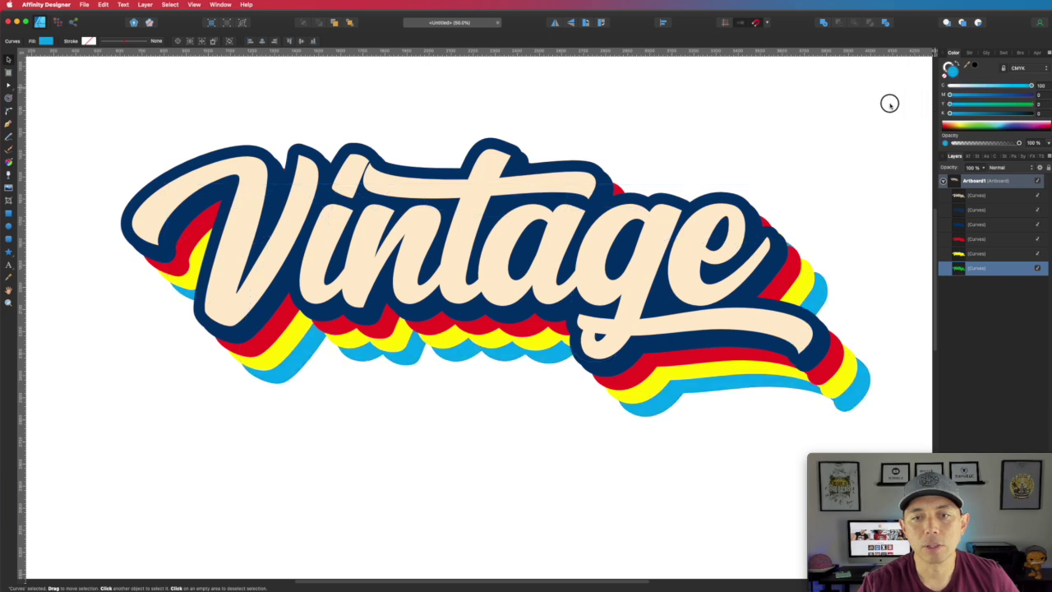
left_click_drag(1032, 85, 986, 87)
left_click(756, 124)
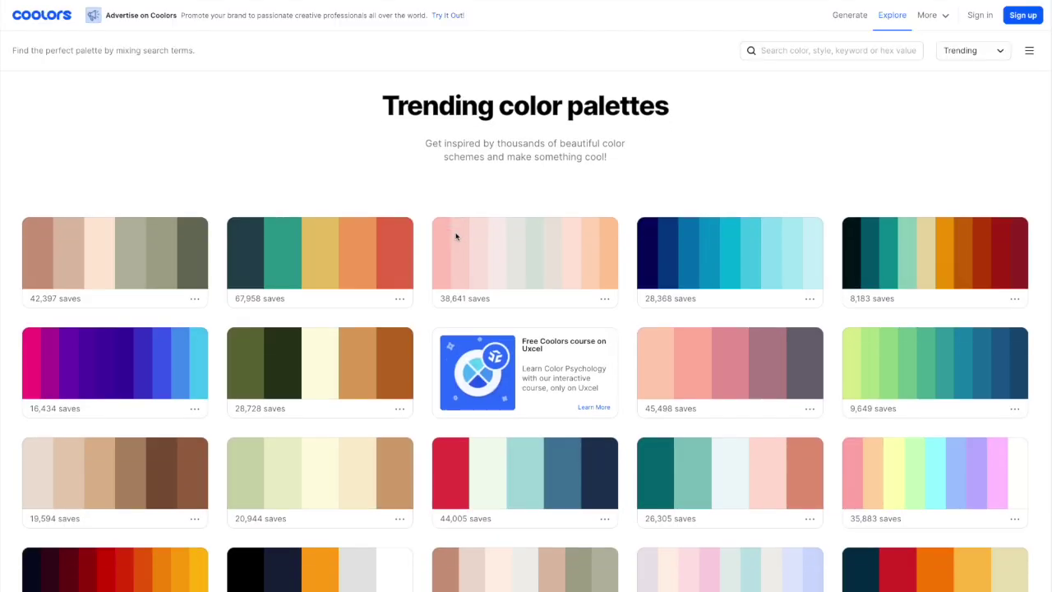
Step: Browse the trending color palettes on Coolors for colour ideas and return to Affinity Designer to view the whole artboard
scroll(456, 237, "down", 8)
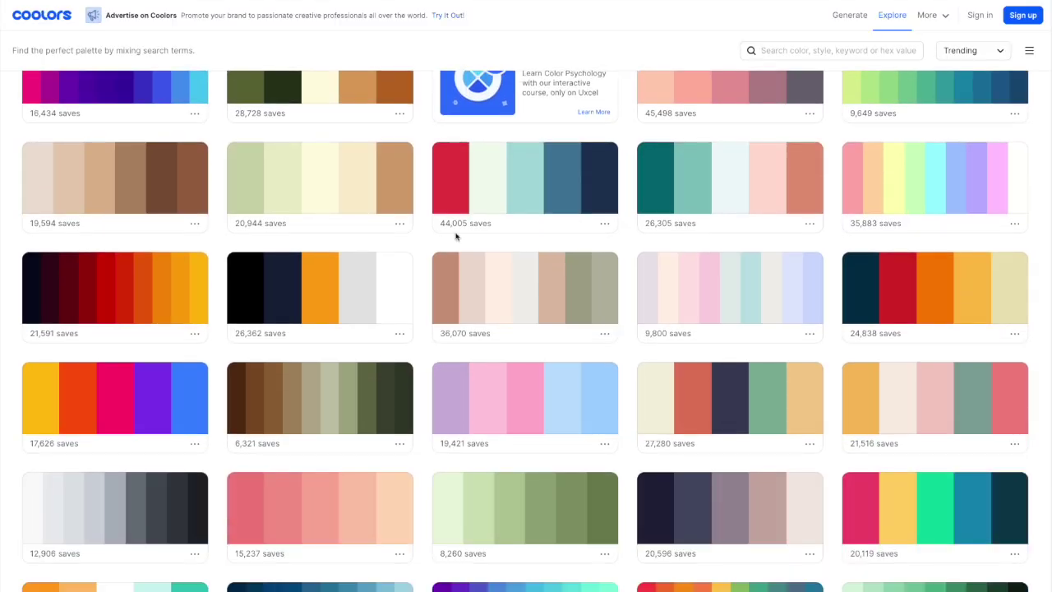
scroll(456, 238, "down", 1)
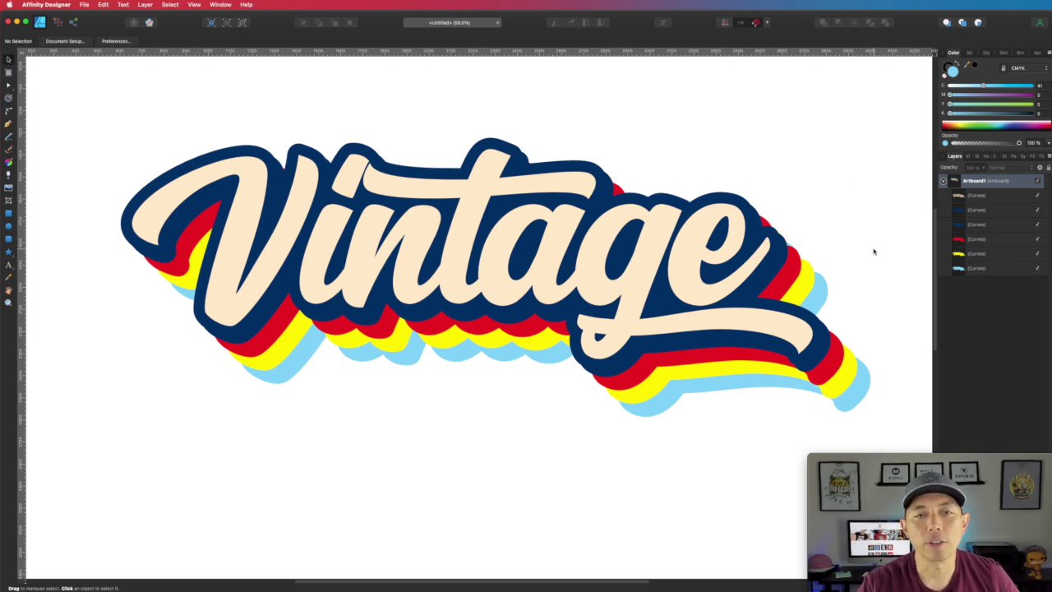
key("super+minus")
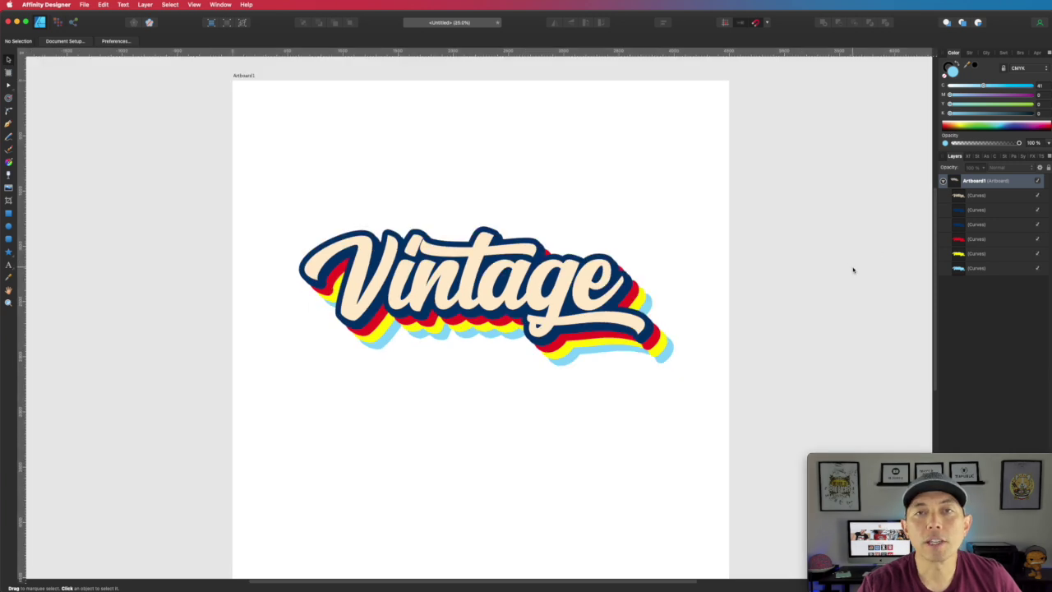
Step: Select all the Vintage lettering layers together and shift the artwork slightly up and to the left on the artboard
left_click_drag(228, 179, 683, 347)
left_click_drag(565, 295, 546, 287)
left_click(752, 270)
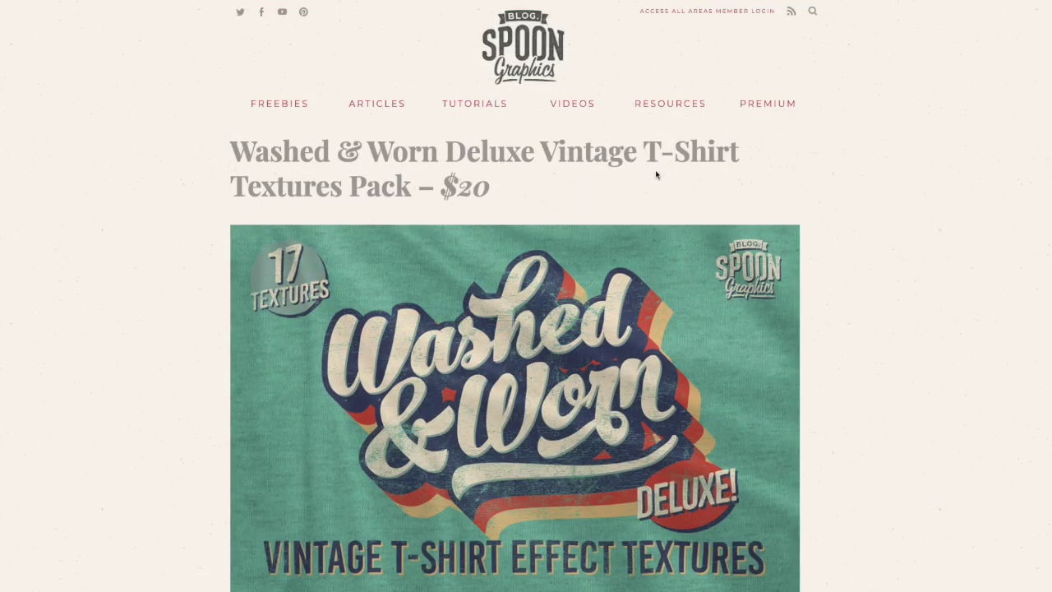
Step: Look through the Washed & Worn Deluxe Vintage T-Shirt Textures Pack page on Spoon Graphics in the browser
scroll(650, 180, "down", 2)
scroll(646, 192, "down", 6)
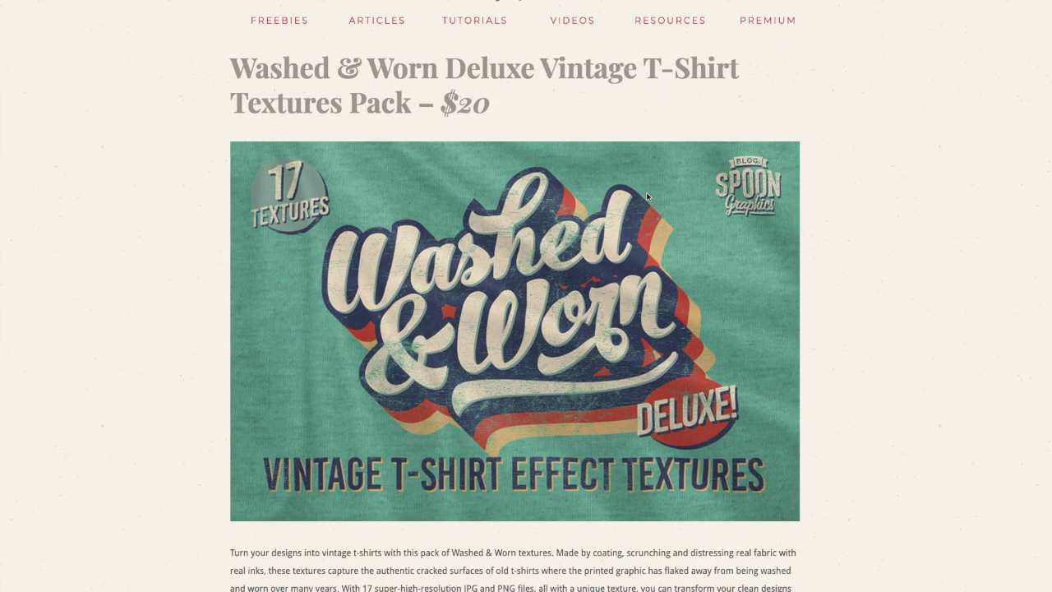
scroll(643, 194, "down", 10)
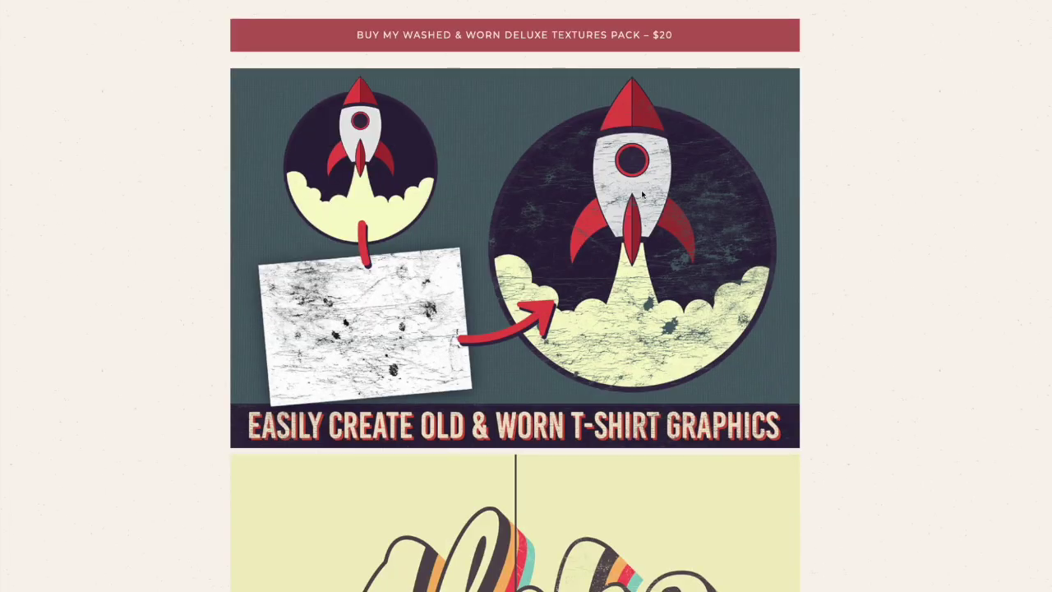
scroll(643, 194, "down", 5)
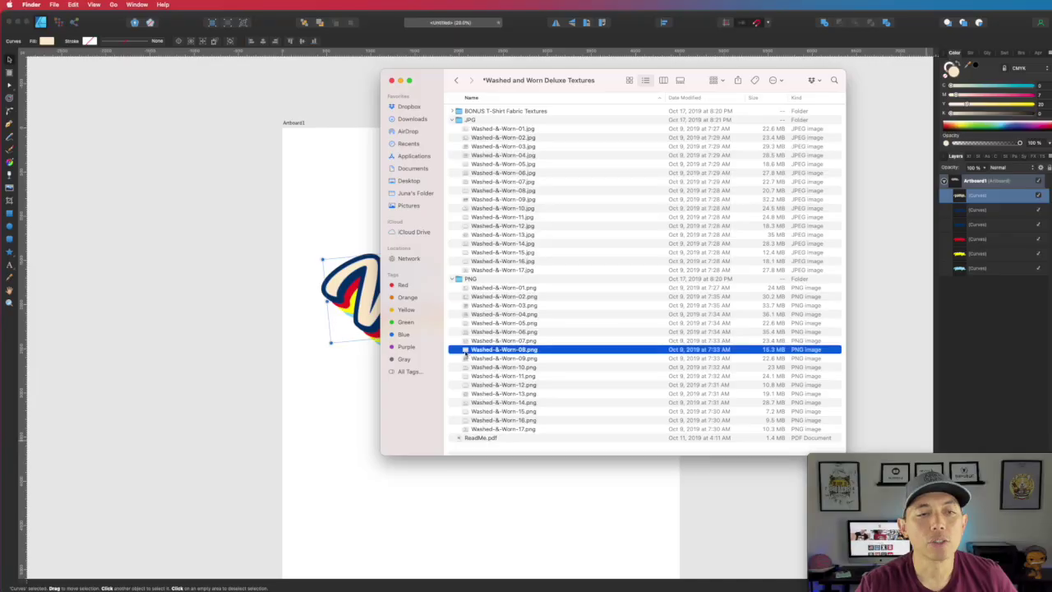
Step: Place the Washed-&-Worn-08.png texture from Finder on the artboard and position it so it covers the lettering
left_click_drag(465, 352, 348, 380)
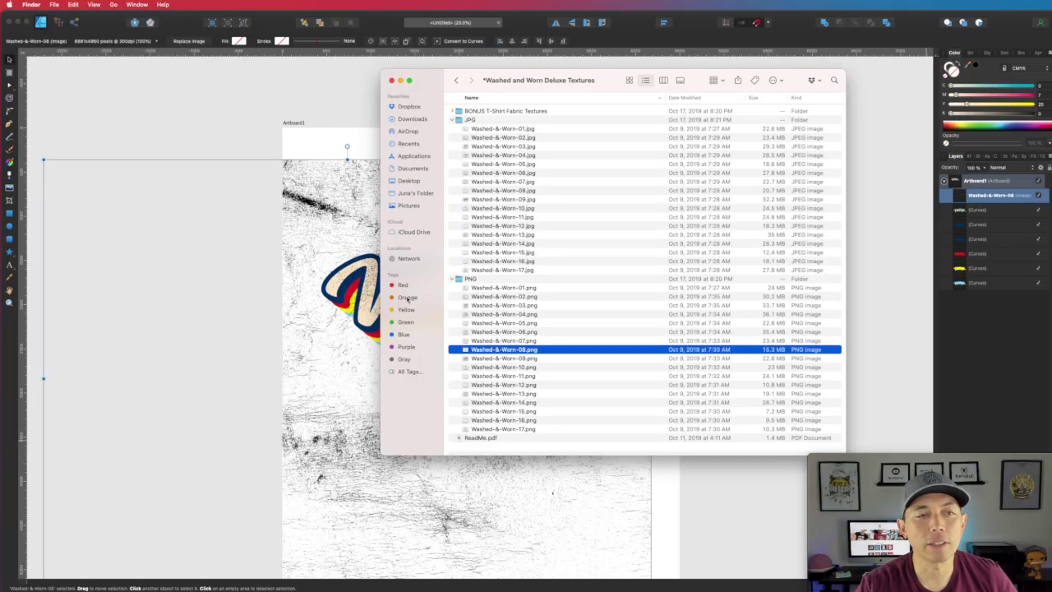
left_click(392, 80)
left_click_drag(473, 171, 556, 136)
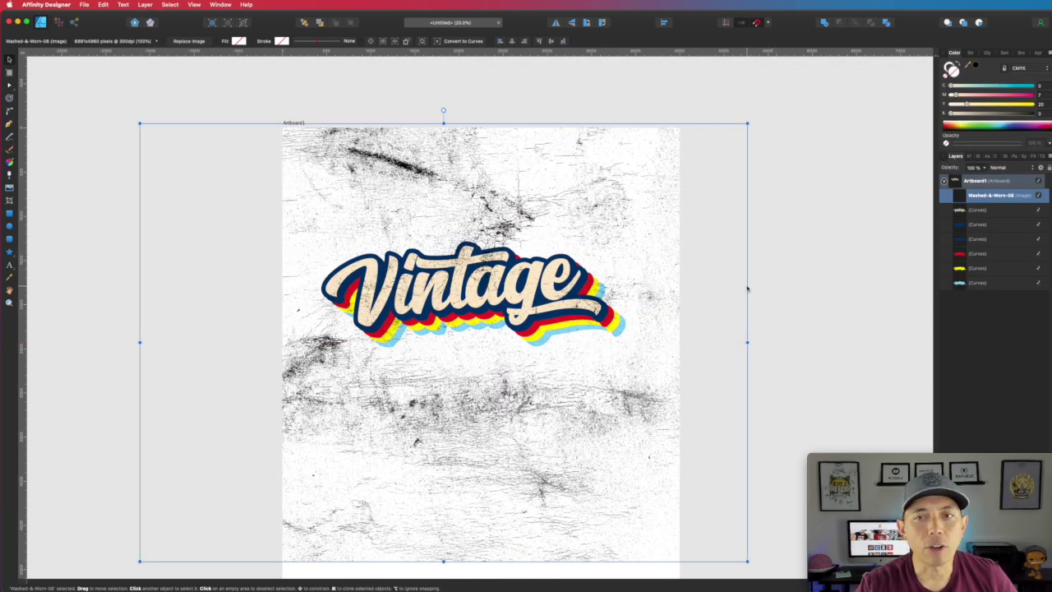
Step: Group the Washed-&-Worn-08 texture with all six lettering and shadow curves
left_click(991, 214)
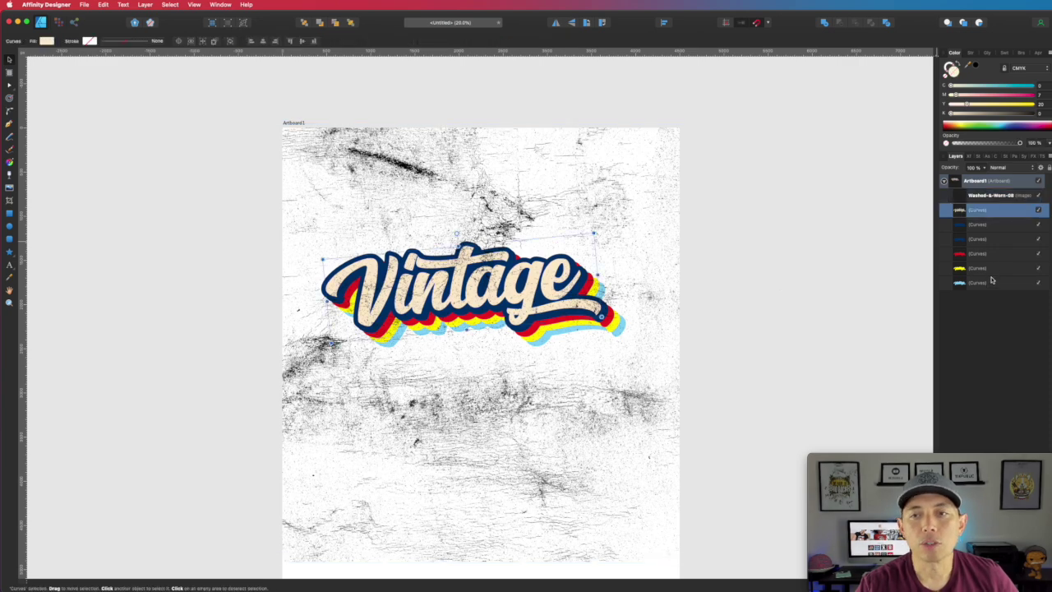
left_click(992, 285, "shift")
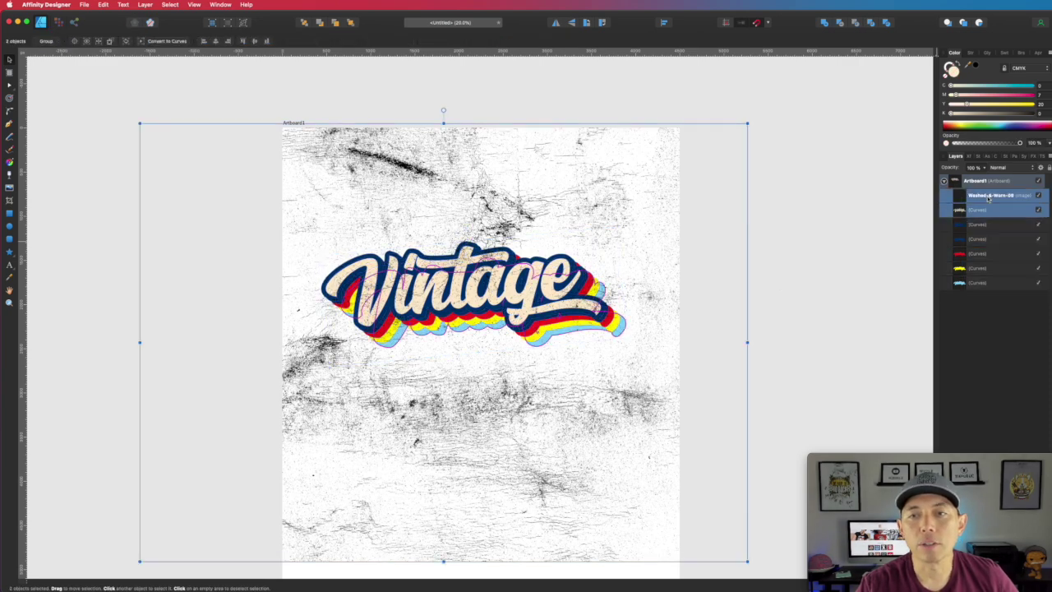
left_click(991, 200, "shift")
left_click(793, 193)
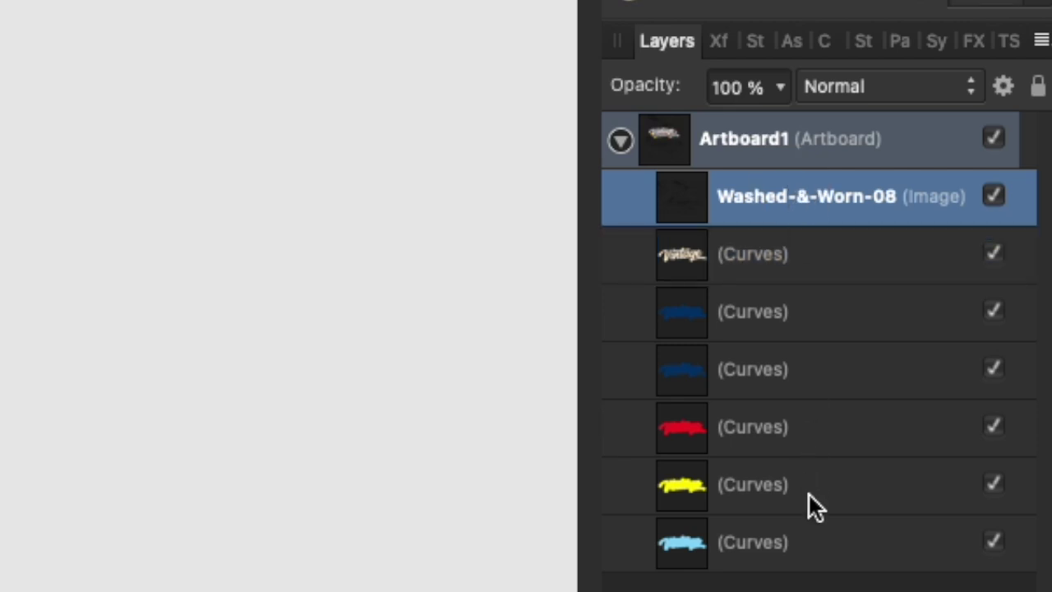
left_click(805, 541, "shift")
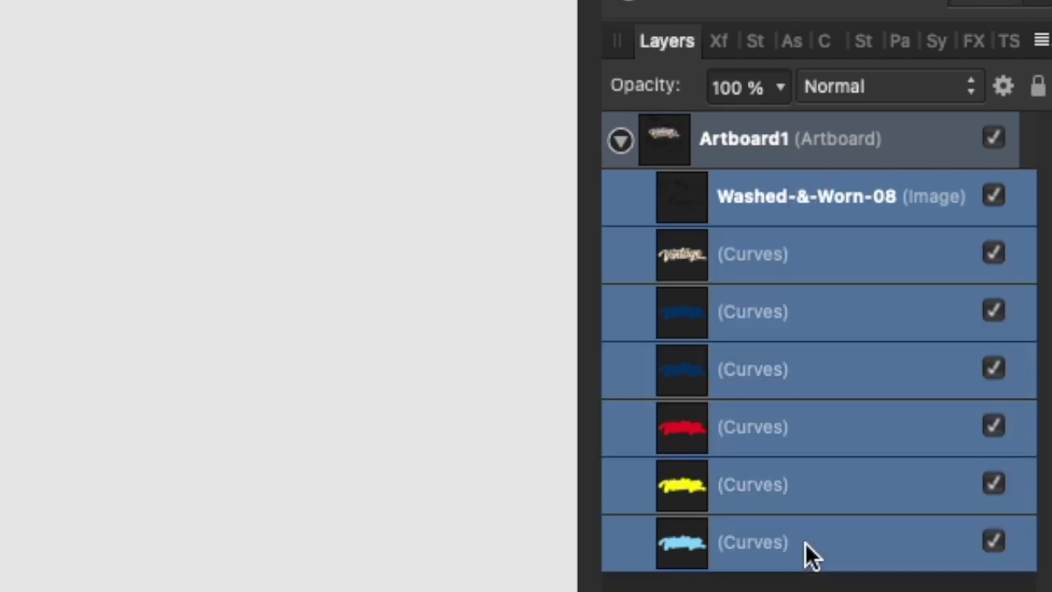
key("super+g")
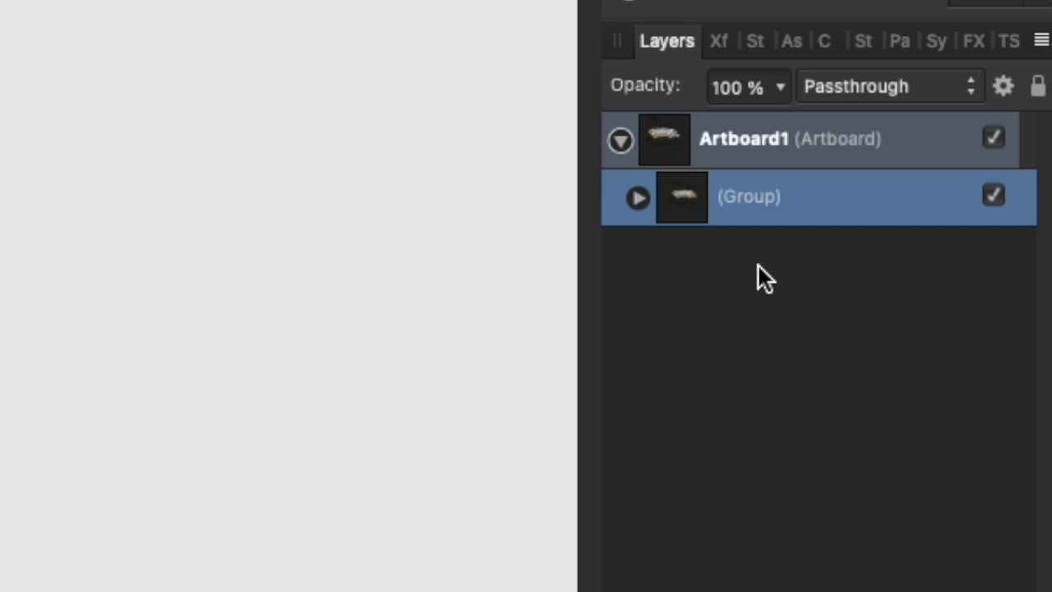
Step: Set the blend mode of the Washed-&-Worn-08 texture inside the group to Erase
left_click(638, 199)
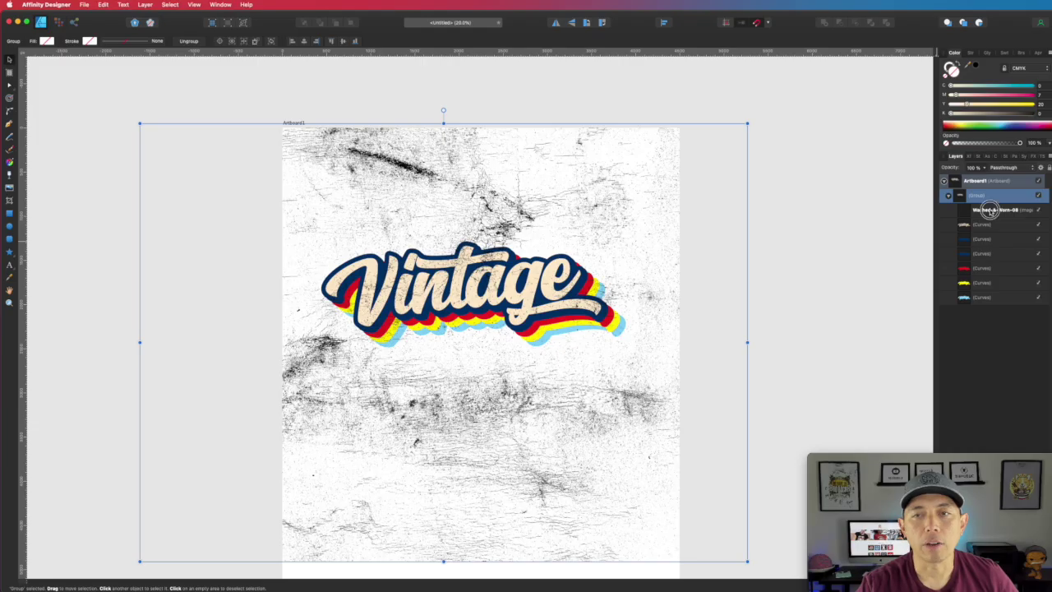
left_click(791, 251)
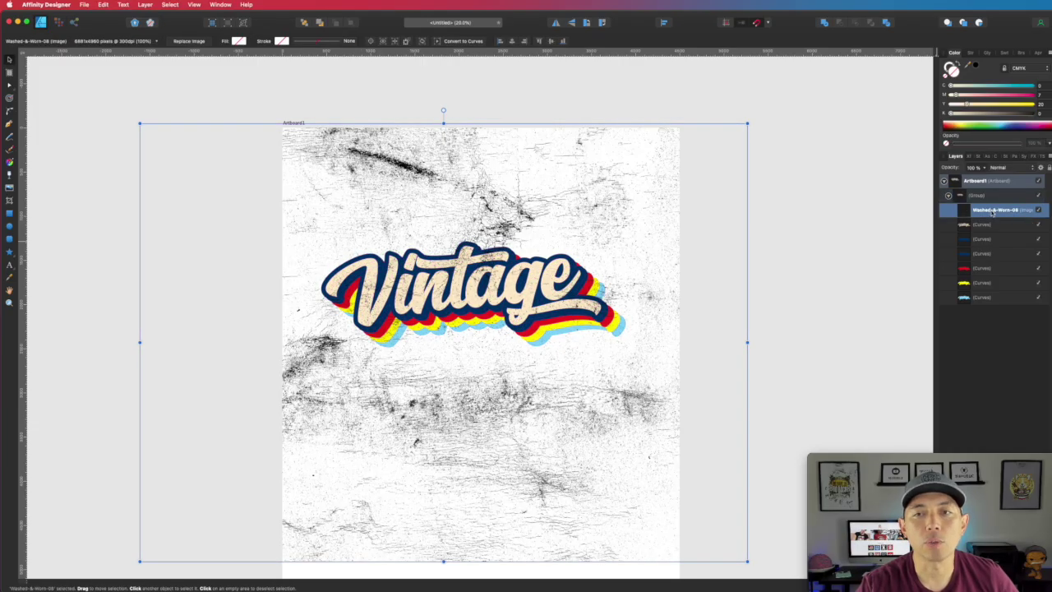
left_click(1007, 167)
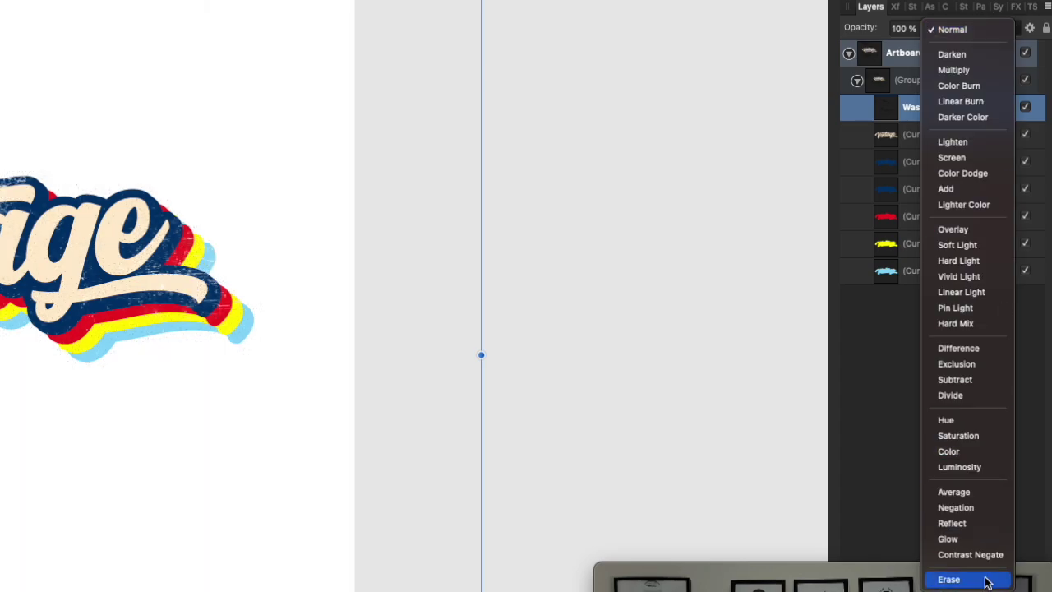
left_click(987, 580)
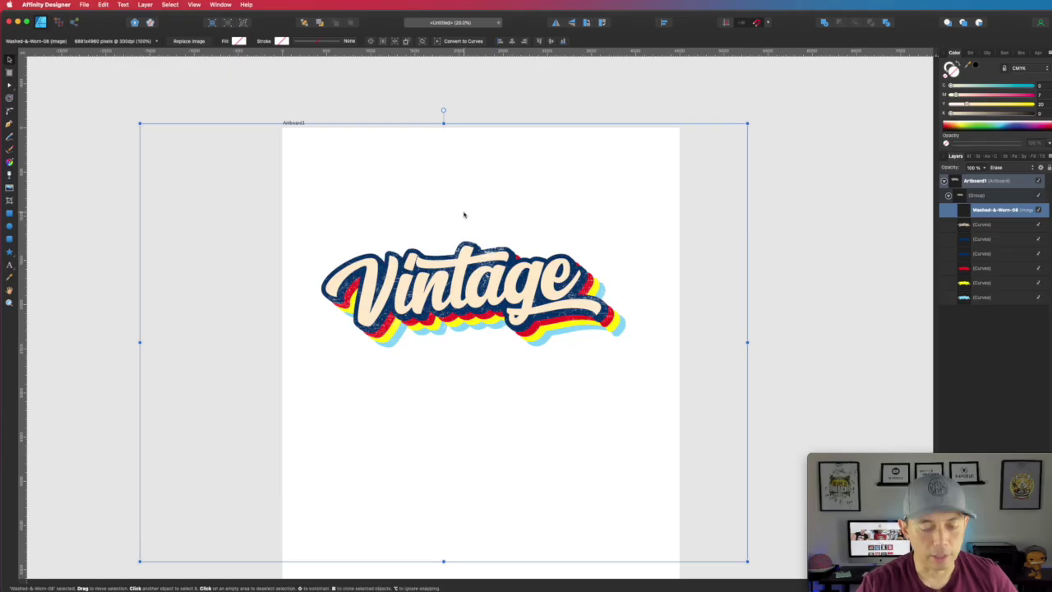
Step: Examine the distressed texture on the lettering and shadows up close, with nothing selected
left_click(797, 209)
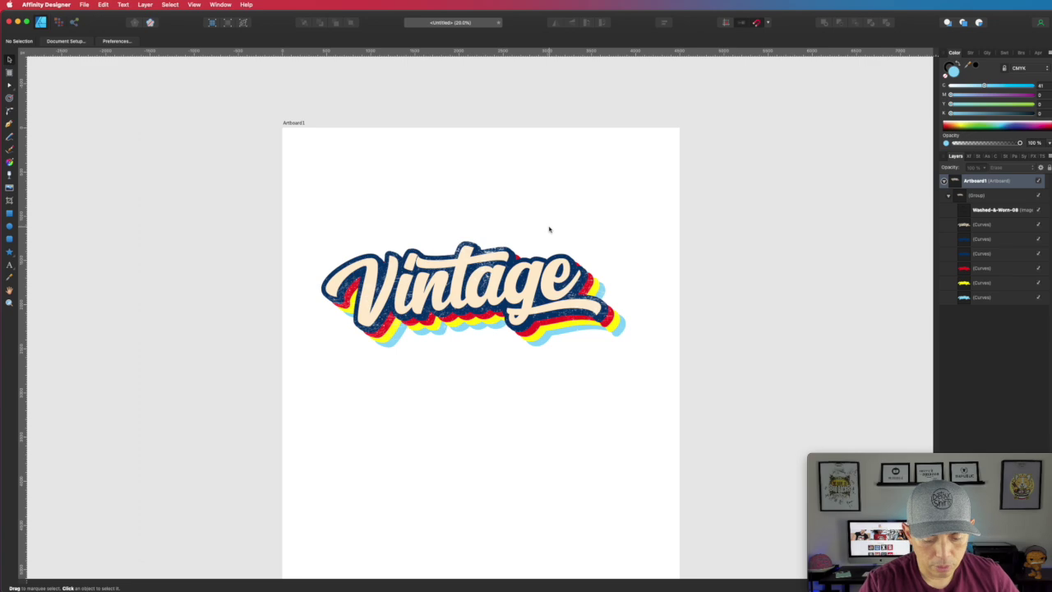
key("super+plus")
key("super+plus")
key("super+plus")
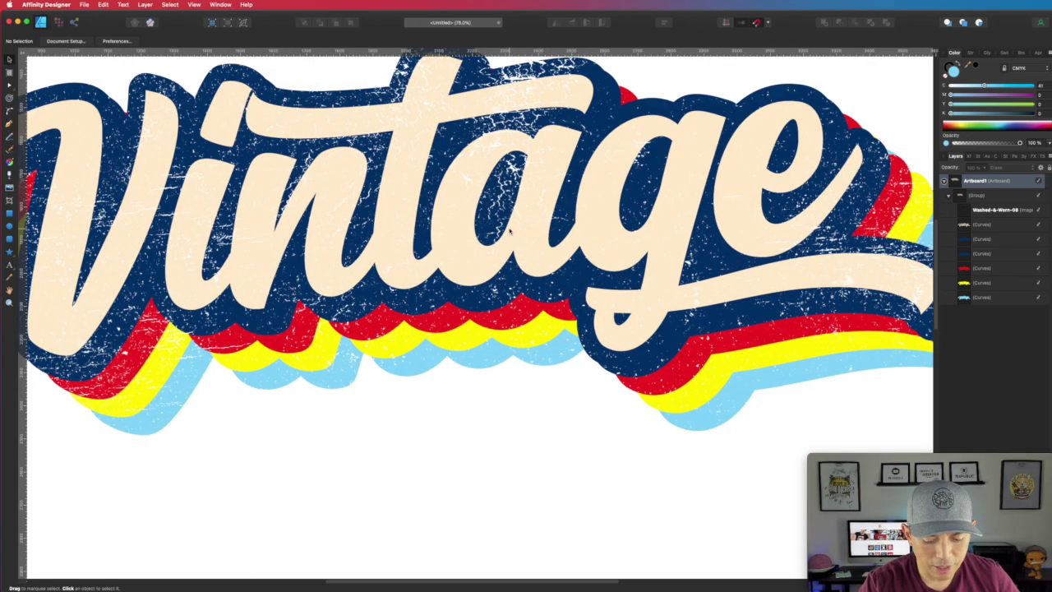
key("super+minus")
key("super+minus")
key("super+minus")
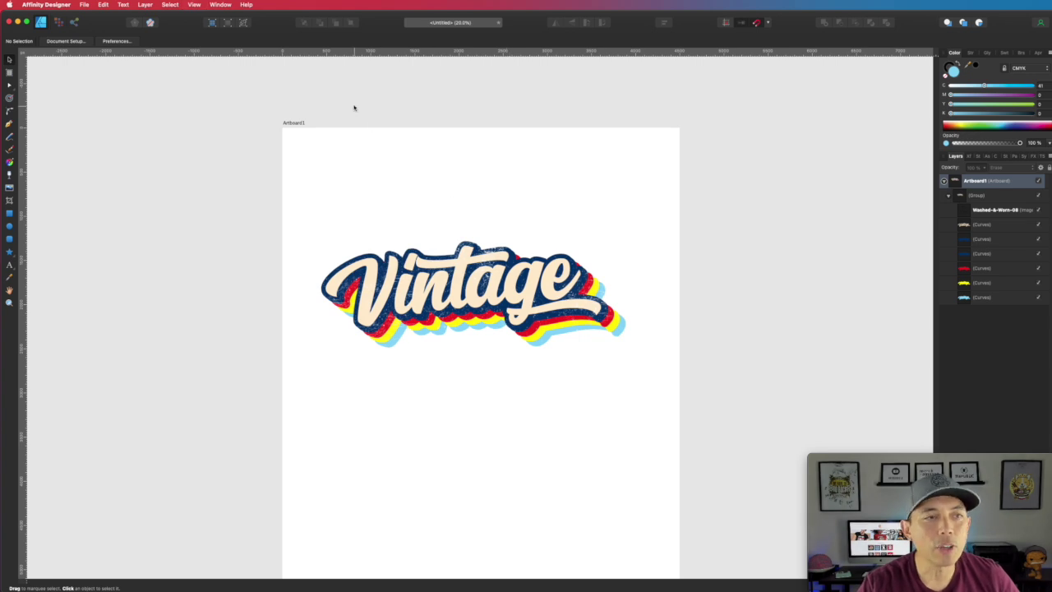
Step: Draw a rectangle covering the whole artboard and fill it black with no stroke
left_click(9, 212)
left_click_drag(276, 127, 685, 575)
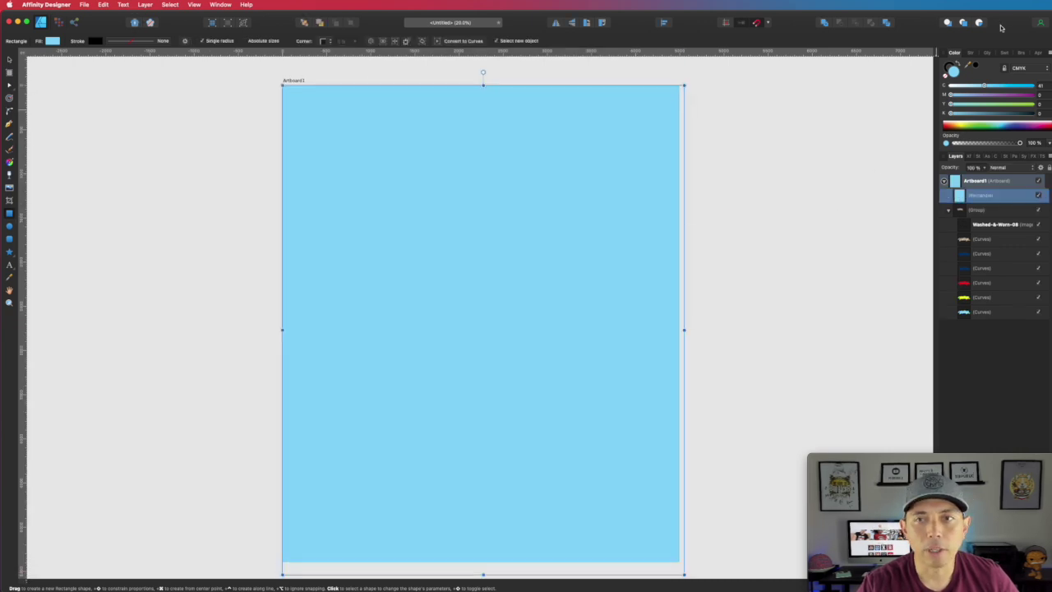
left_click(964, 64)
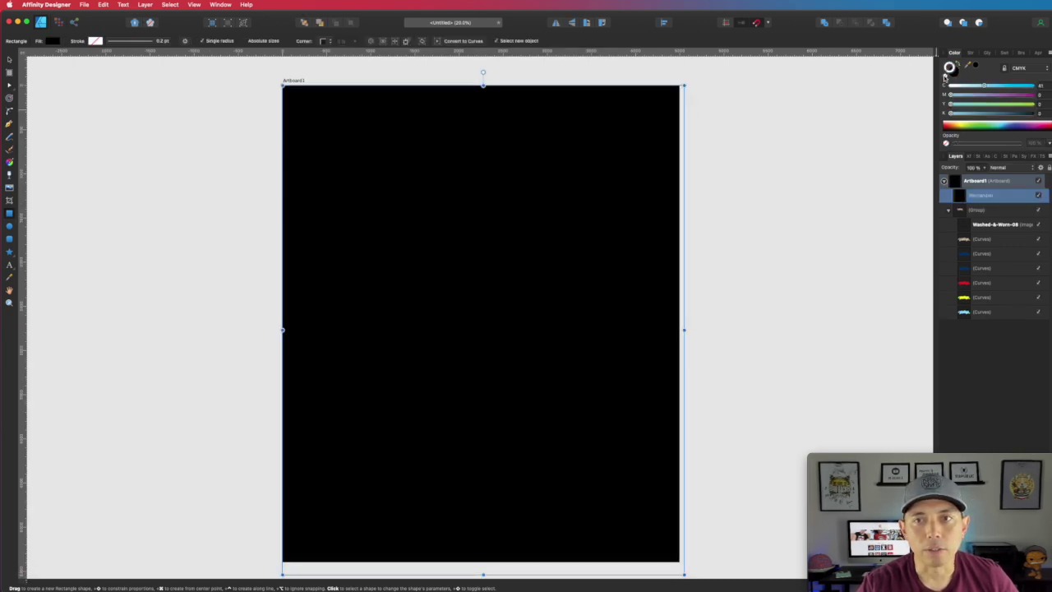
Step: Move the black rectangle below the lettering group in the layer order so it serves as the background
right_click(984, 194)
left_click(952, 195)
left_click_drag(980, 195, 967, 329)
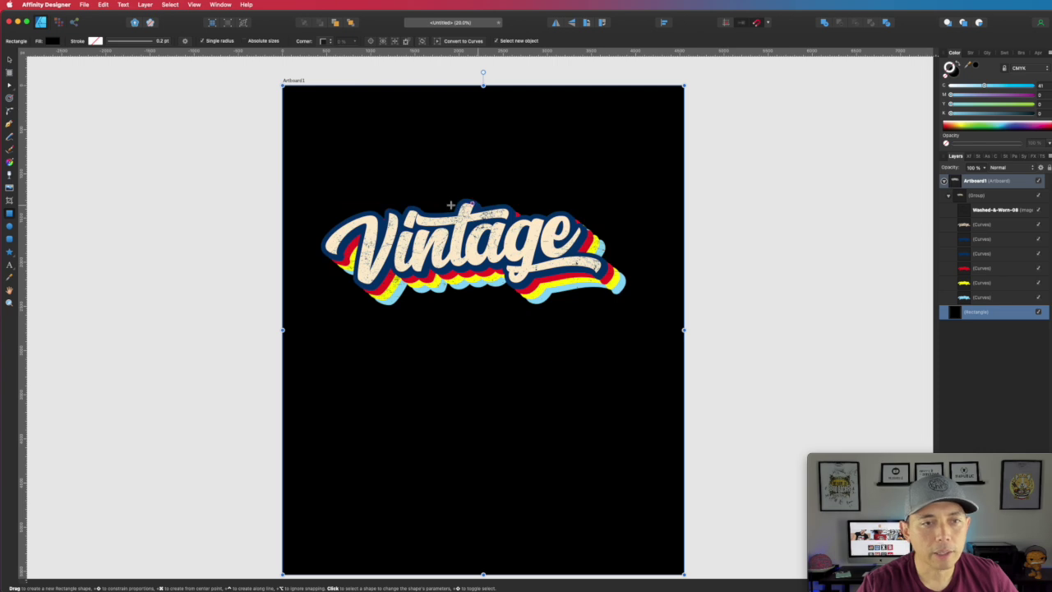
Step: Recolour the yellow shadow to white with CMYK 0, 0, 0, 0
scroll(396, 228, "up", 5)
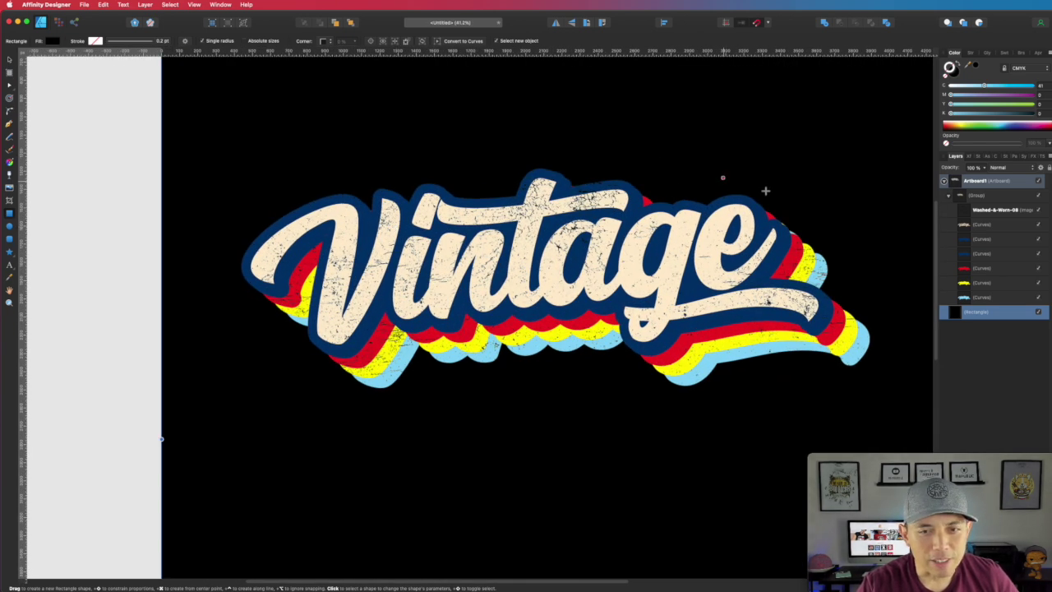
left_click(9, 61)
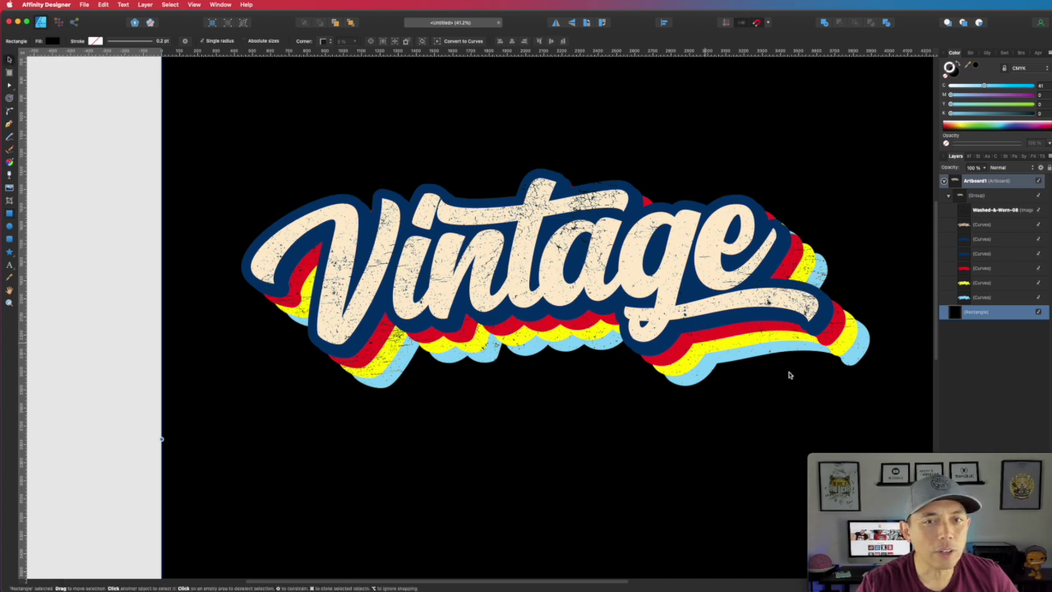
left_click(861, 352)
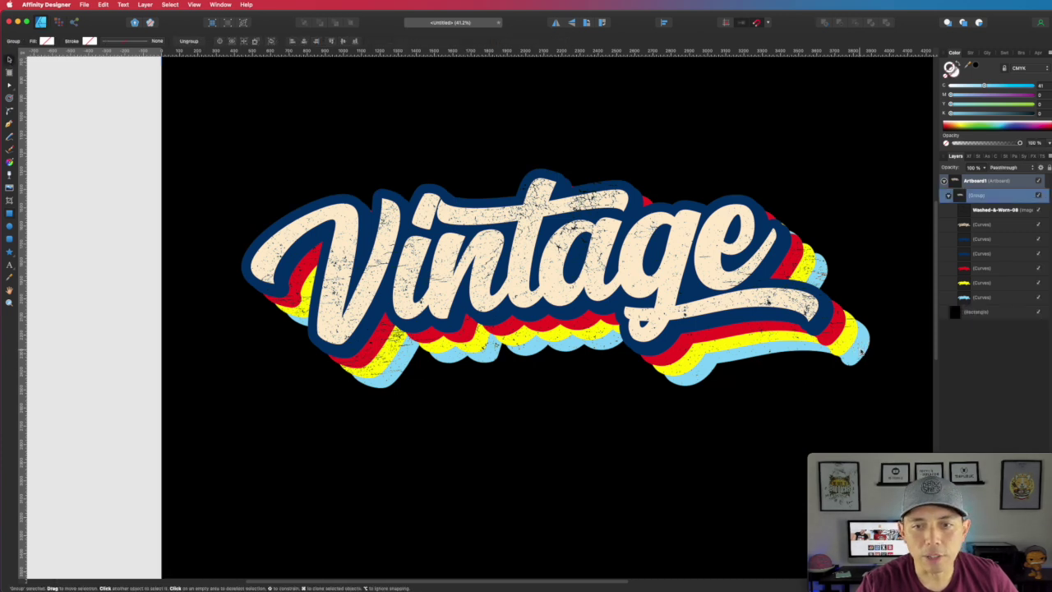
left_click(986, 296)
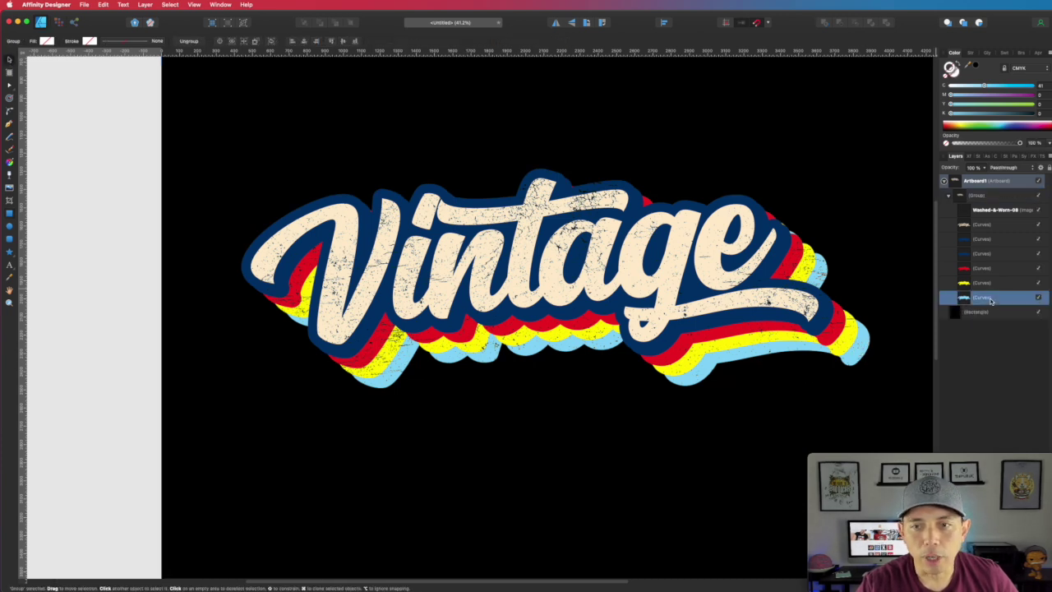
left_click(848, 340)
left_click(990, 283)
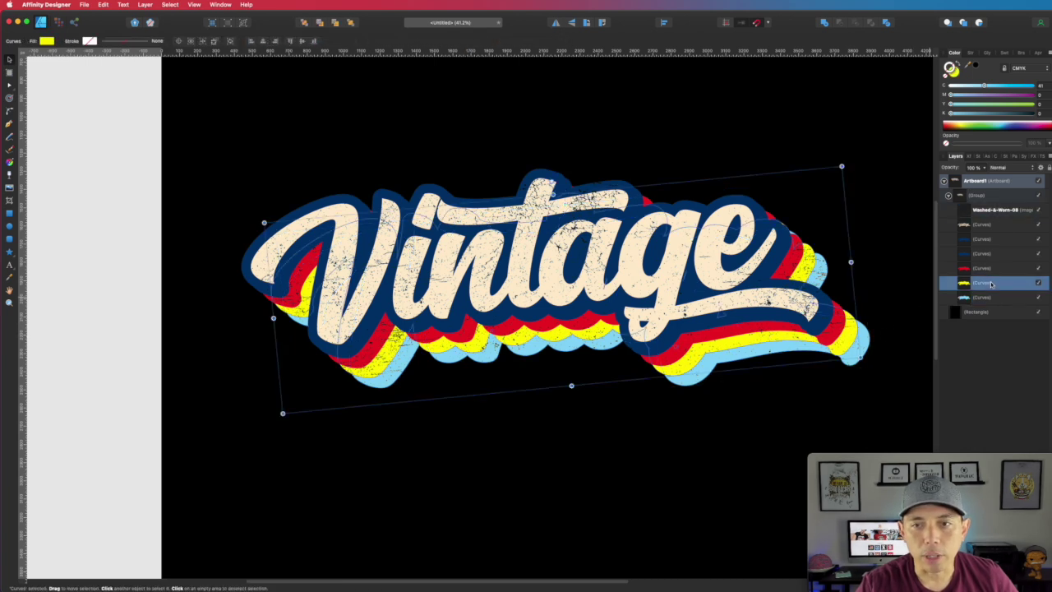
left_click(953, 74)
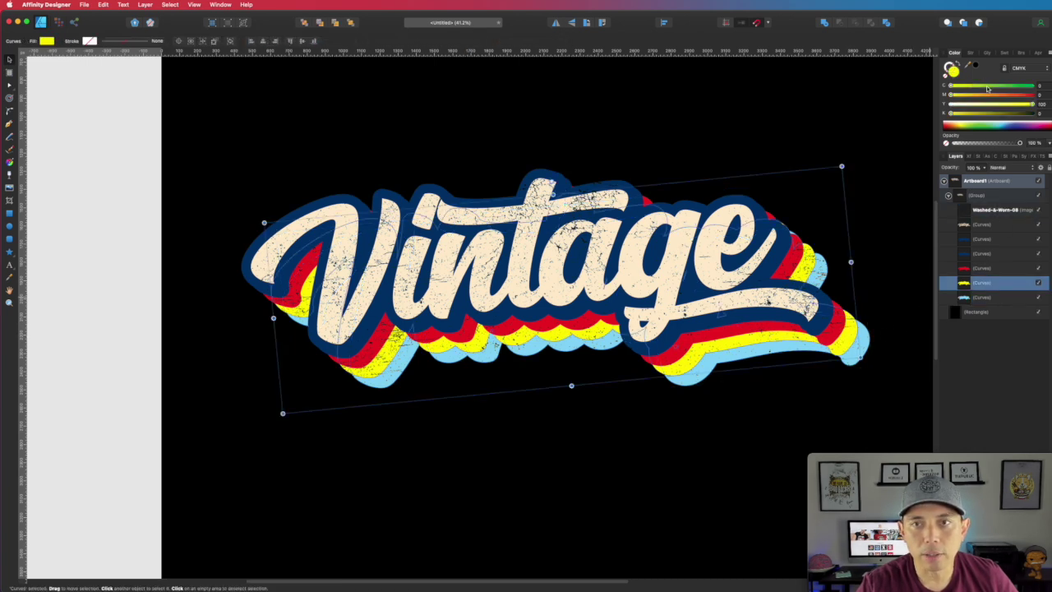
left_click_drag(1032, 104, 857, 106)
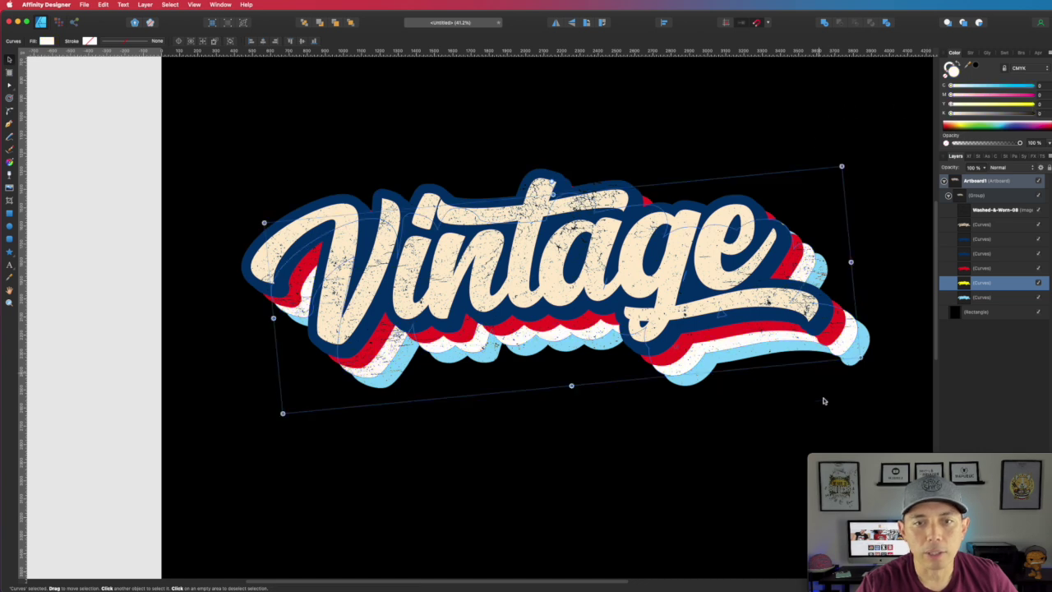
left_click(109, 208)
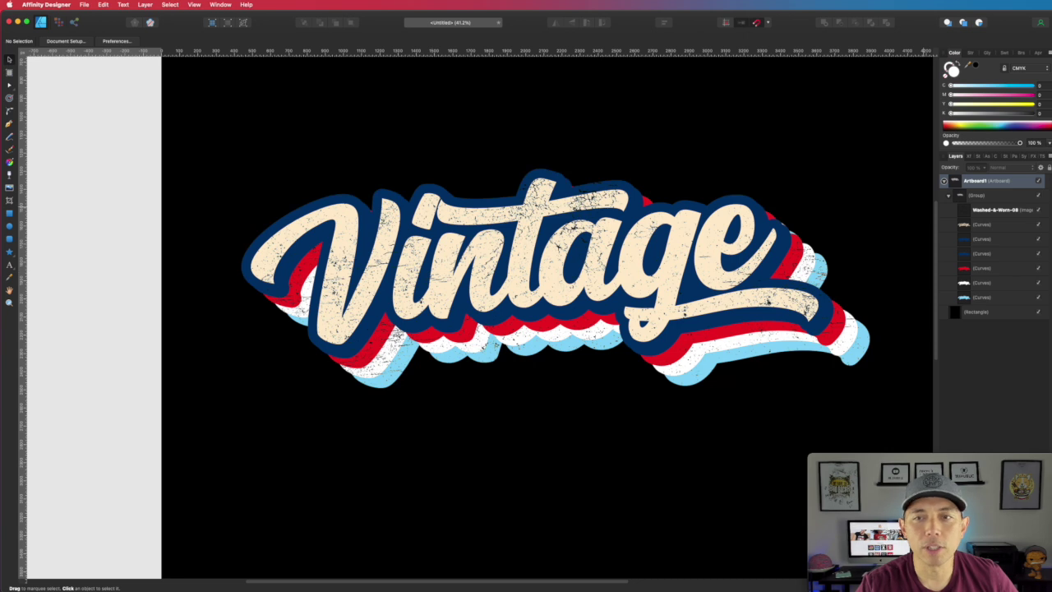
Step: Recolour the cream Vintage lettering to white with CMYK 0, 0, 0, 0
left_click(1011, 224)
left_click_drag(968, 105, 933, 90)
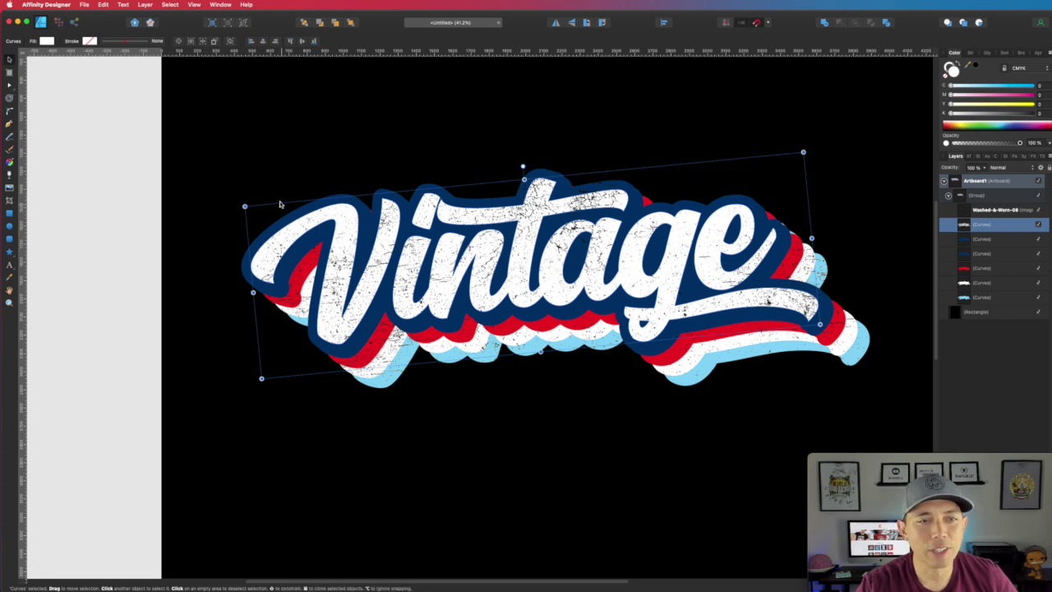
left_click(132, 155)
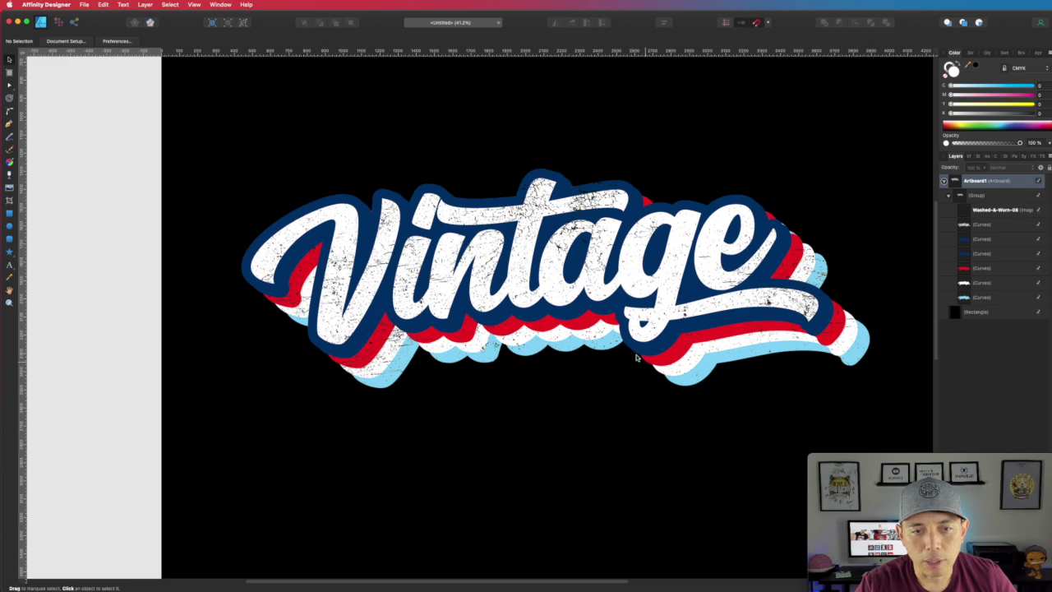
Step: Reshape the red shadow below the g by pulling its edge node up and left to meet the navy outline smoothly
scroll(657, 407, "up", 6)
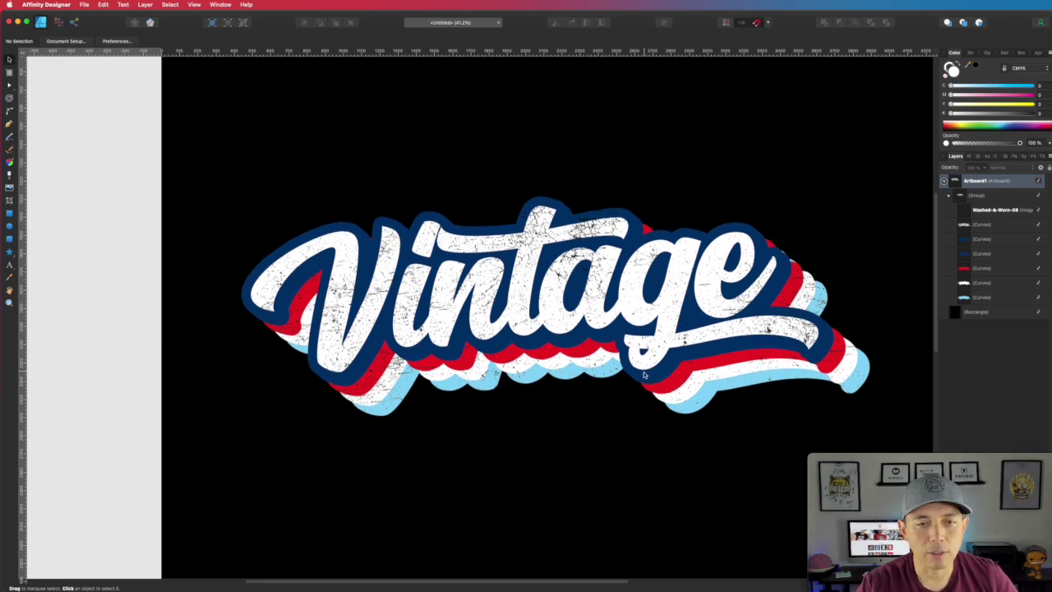
scroll(659, 406, "up", 2)
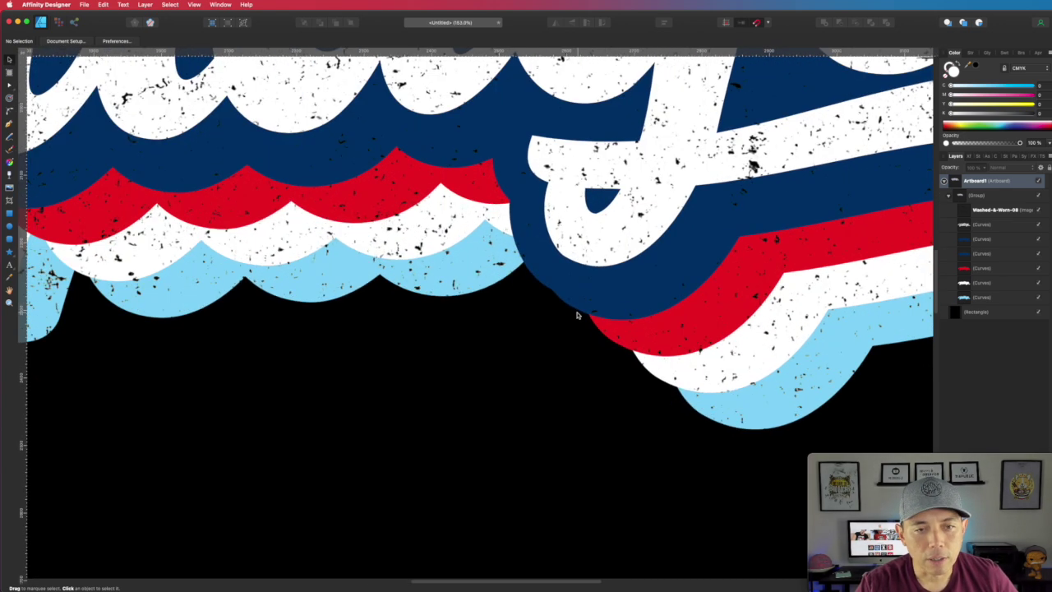
left_click(614, 335)
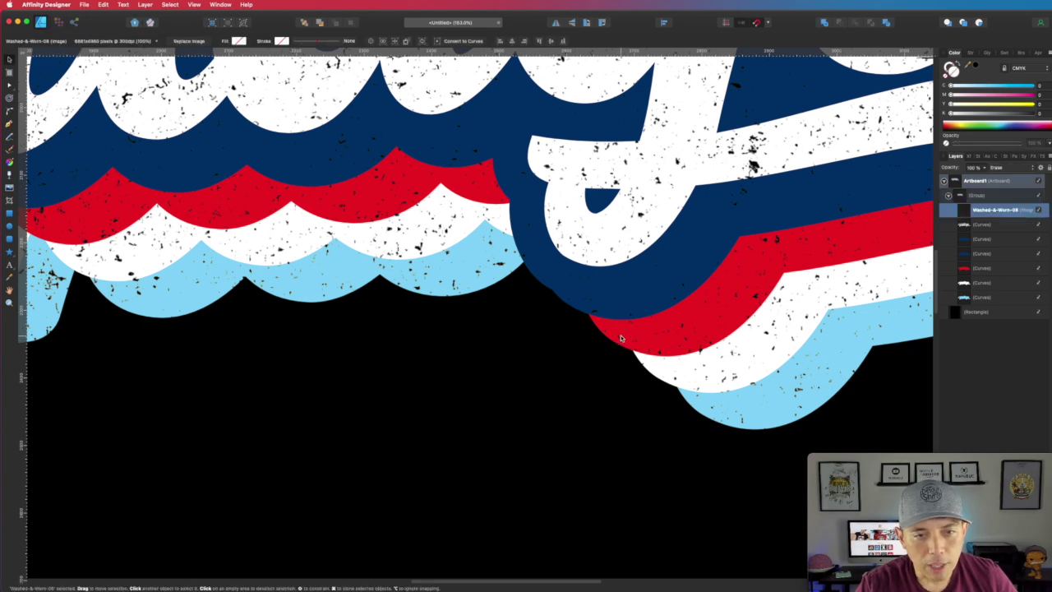
left_click(614, 335)
left_click(9, 86)
left_click_drag(590, 317, 562, 301)
Step: Reshape the white and light blue shadows below the g by pulling their edge nodes up and left for a smooth stepped edge
left_click(980, 284)
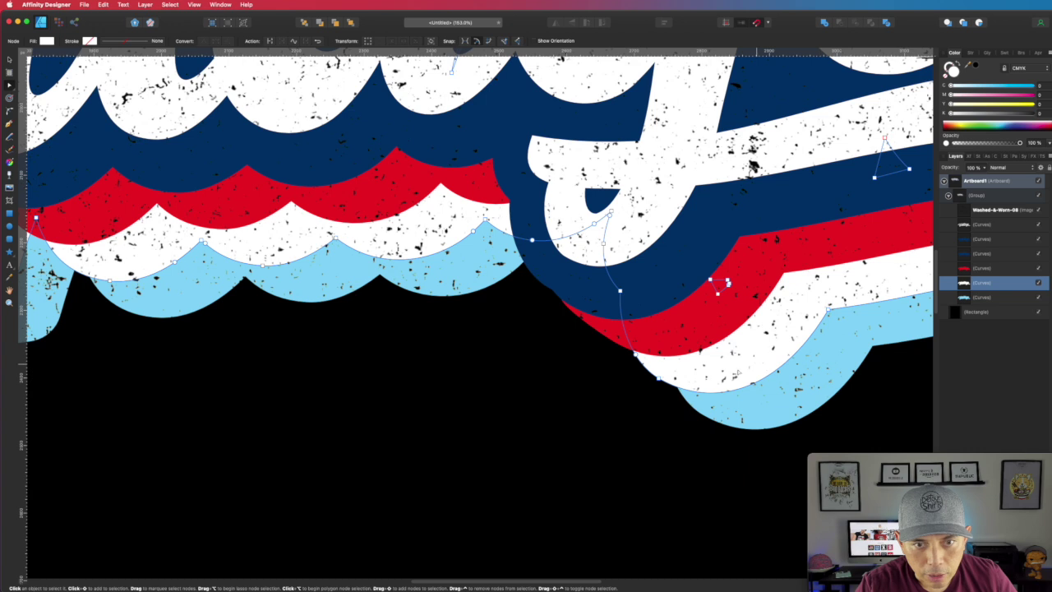
left_click_drag(642, 356, 608, 338)
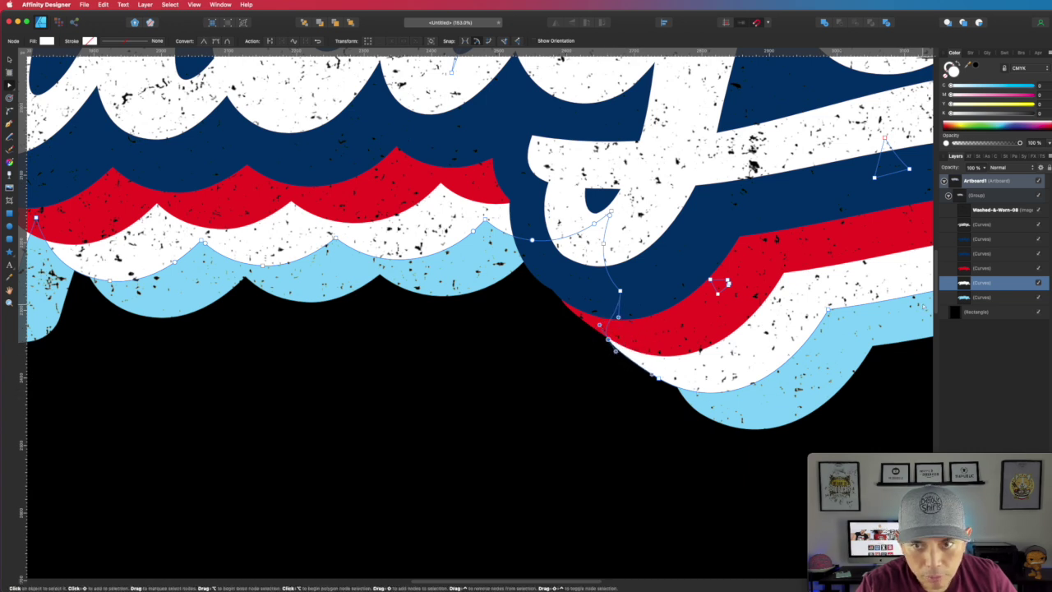
left_click(980, 297)
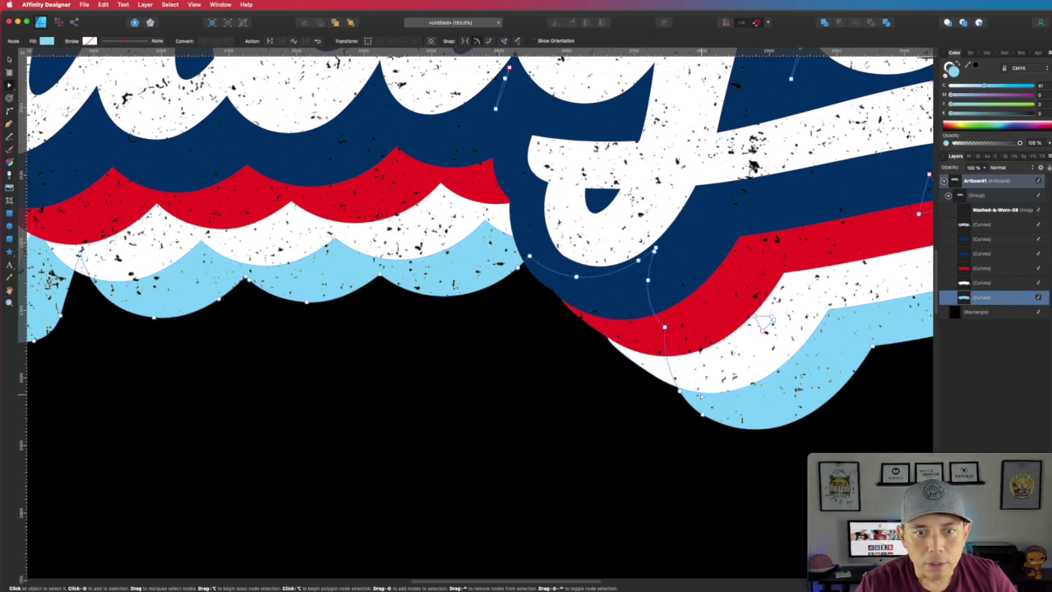
left_click_drag(678, 391, 650, 375)
left_click(650, 424)
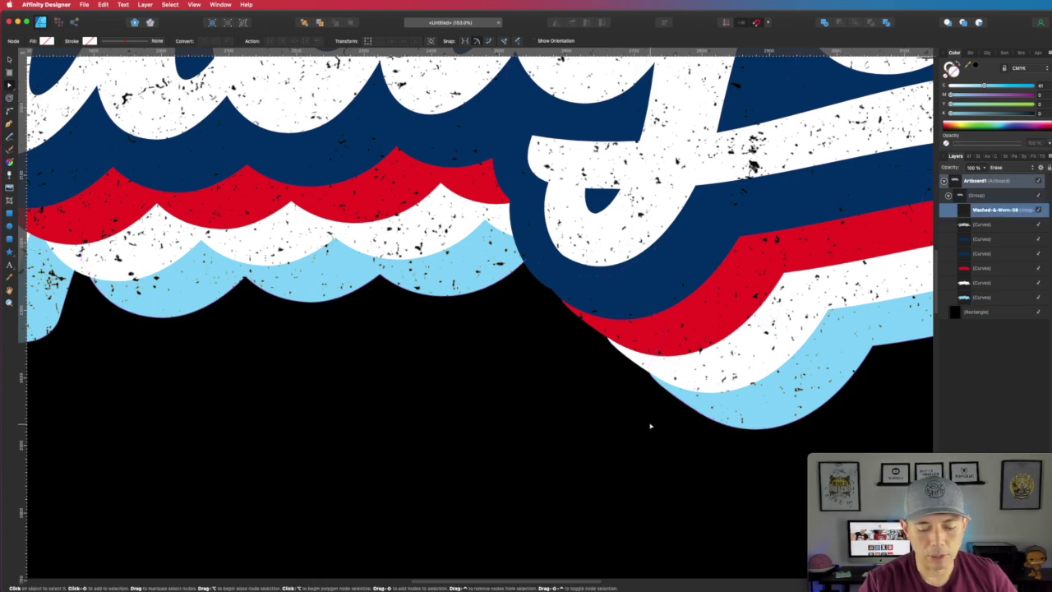
Step: Hide the black background rectangle so that only the Vintage lettering group shows on the artboard
key("super+0")
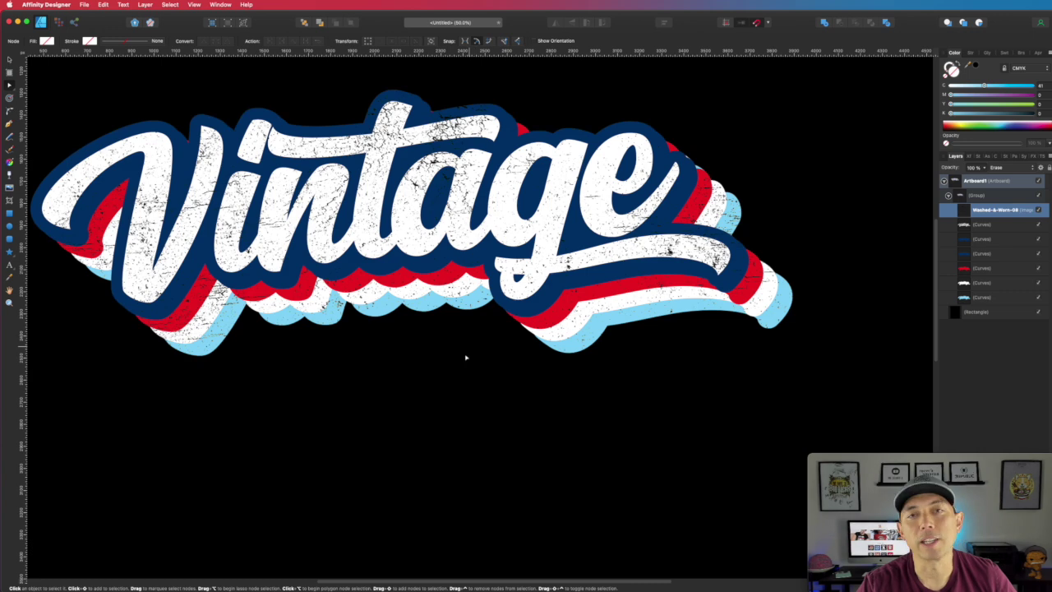
left_click_drag(399, 414, 496, 468)
key("super+minus")
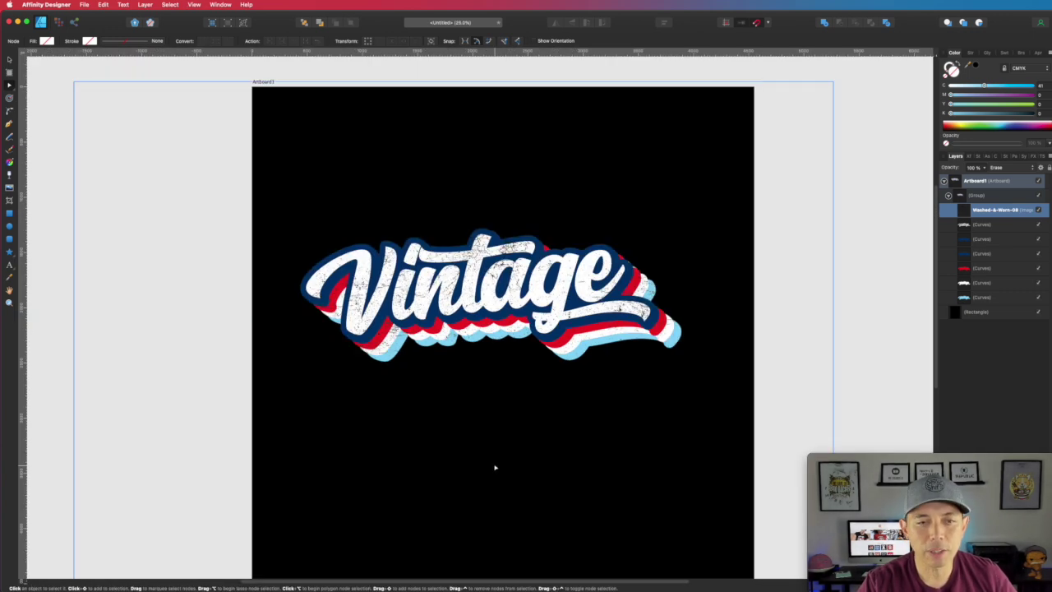
left_click(760, 203)
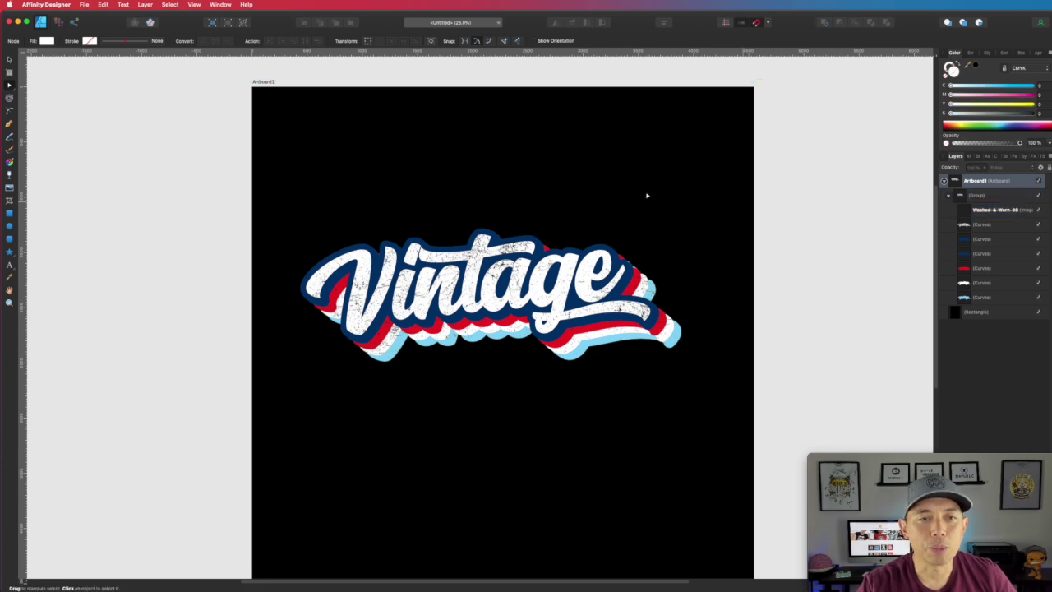
left_click(287, 114)
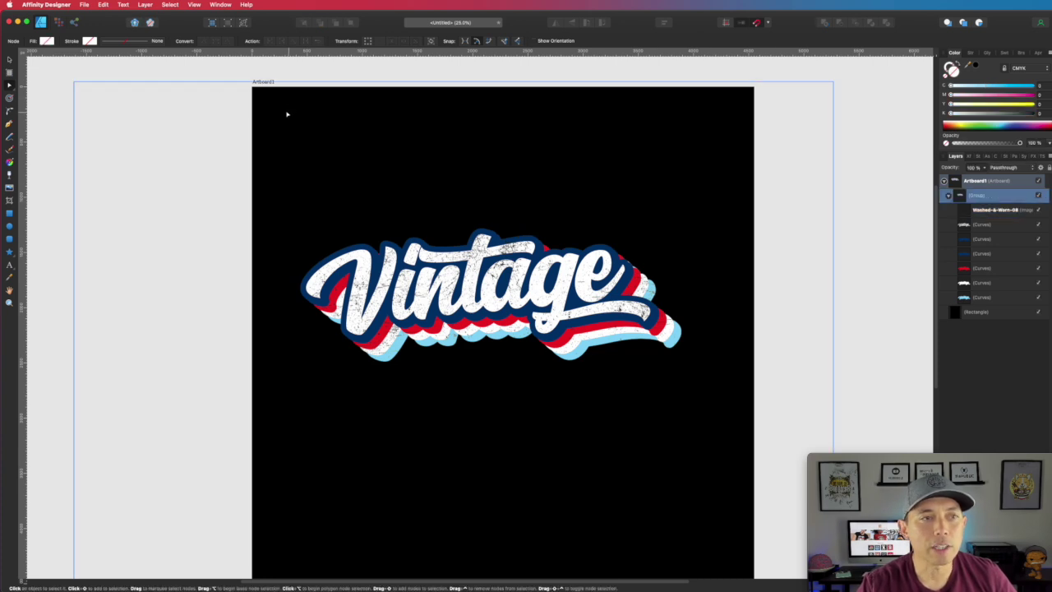
left_click(980, 313)
left_click(1039, 313)
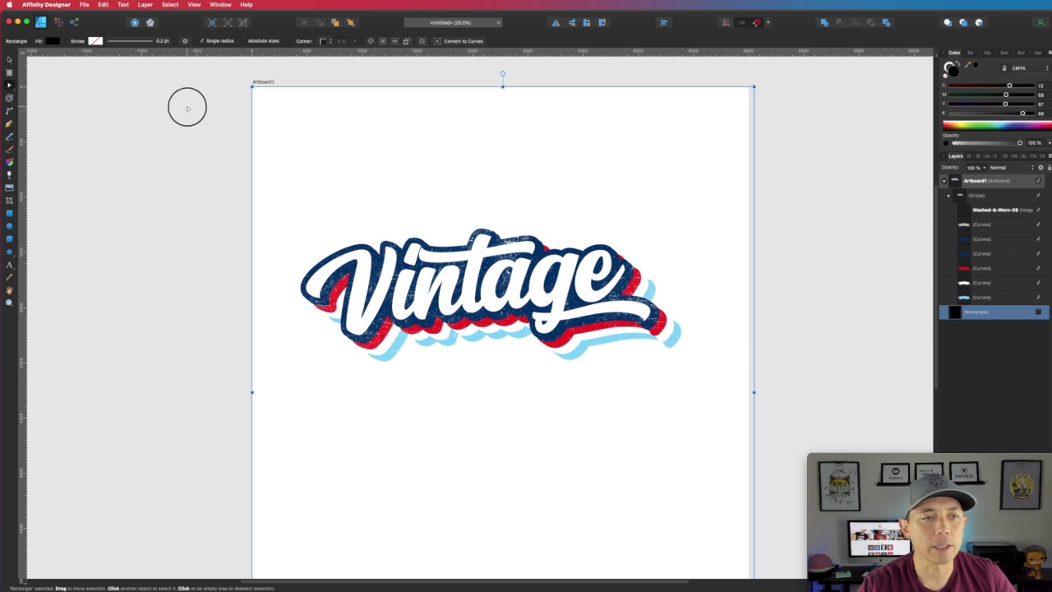
left_click(87, 77)
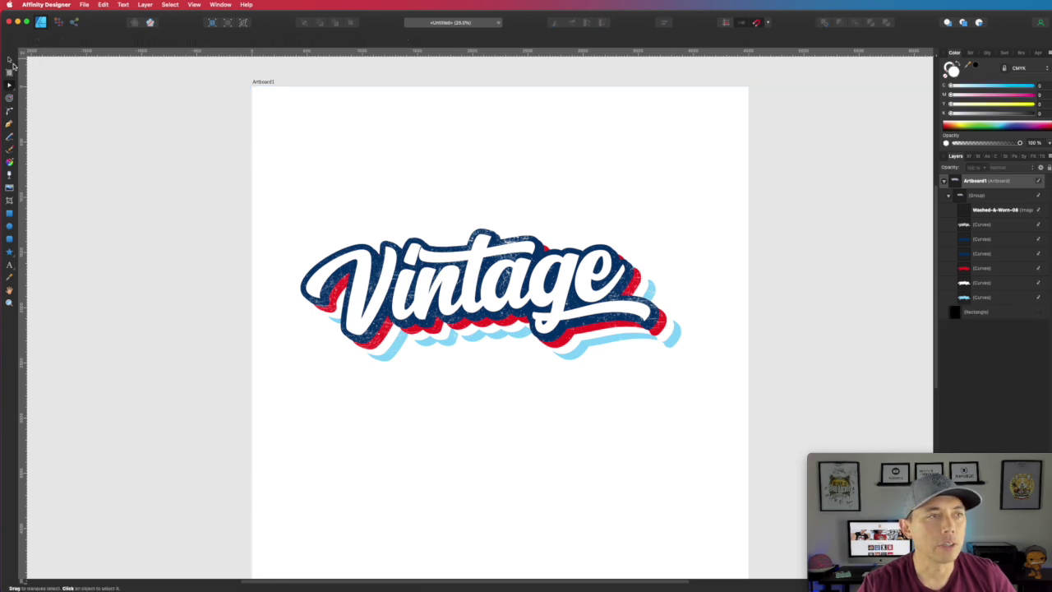
Step: Set up a PNG export of the artboard with the area set to Selection Only, and close the settings without exporting
left_click(267, 82)
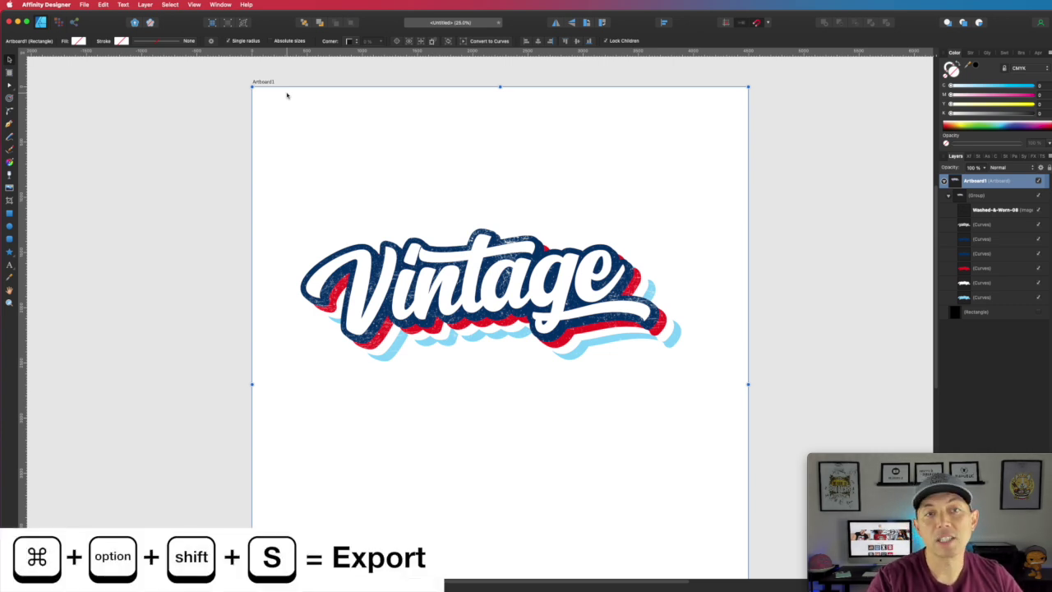
key("super+alt+shift+s")
left_click_drag(820, 138, 734, 127)
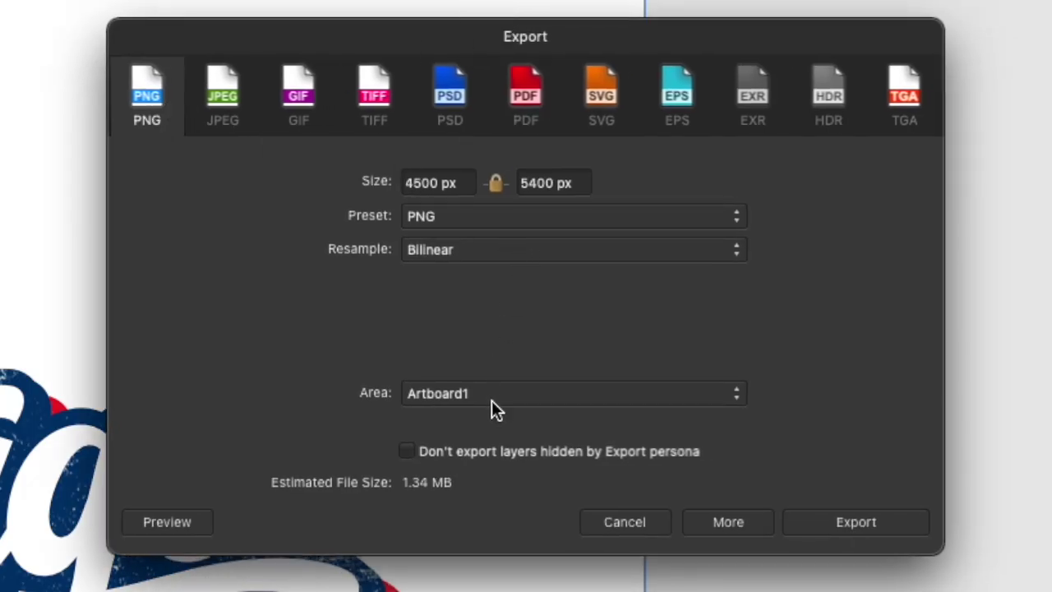
left_click(497, 398)
left_click(502, 357)
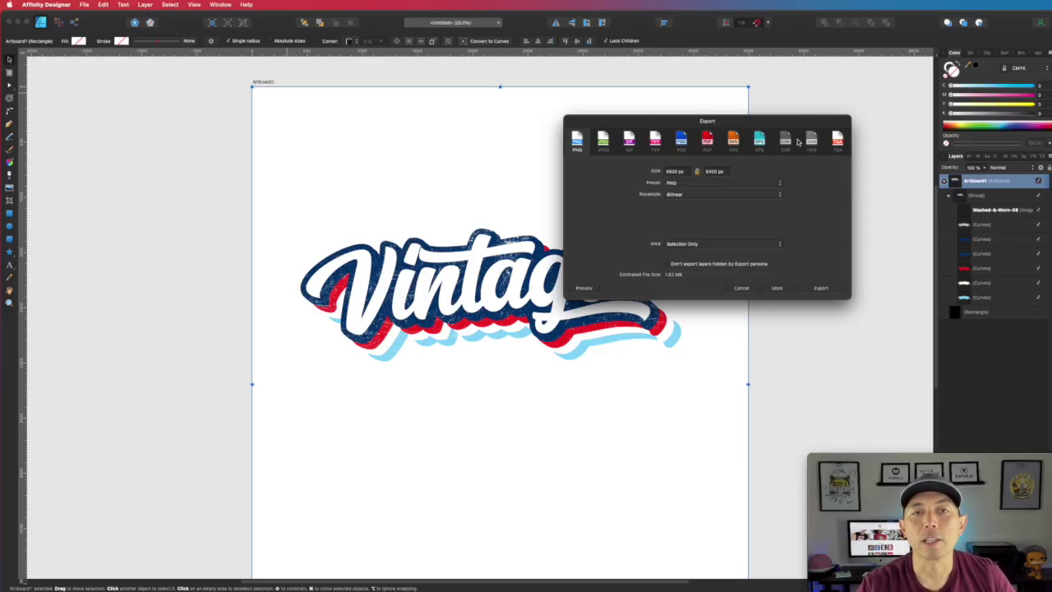
left_click_drag(763, 120, 803, 131)
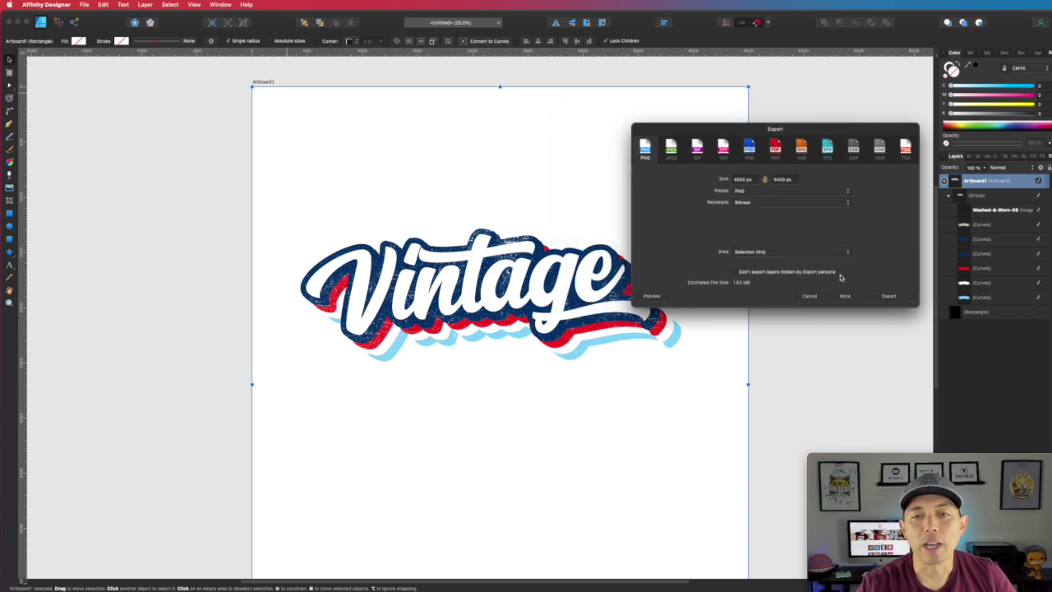
left_click(810, 296)
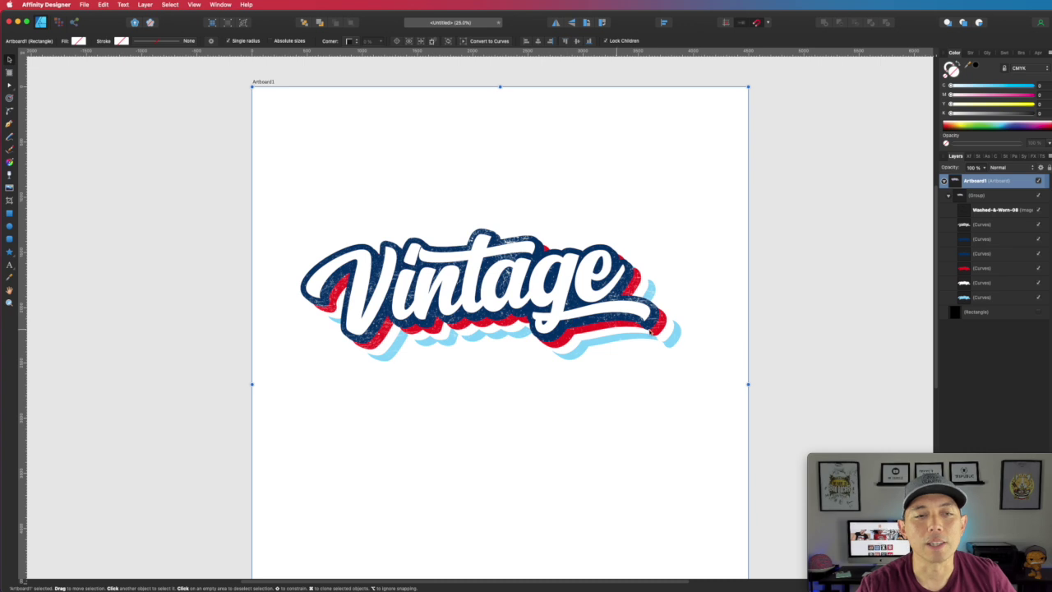
left_click(781, 282)
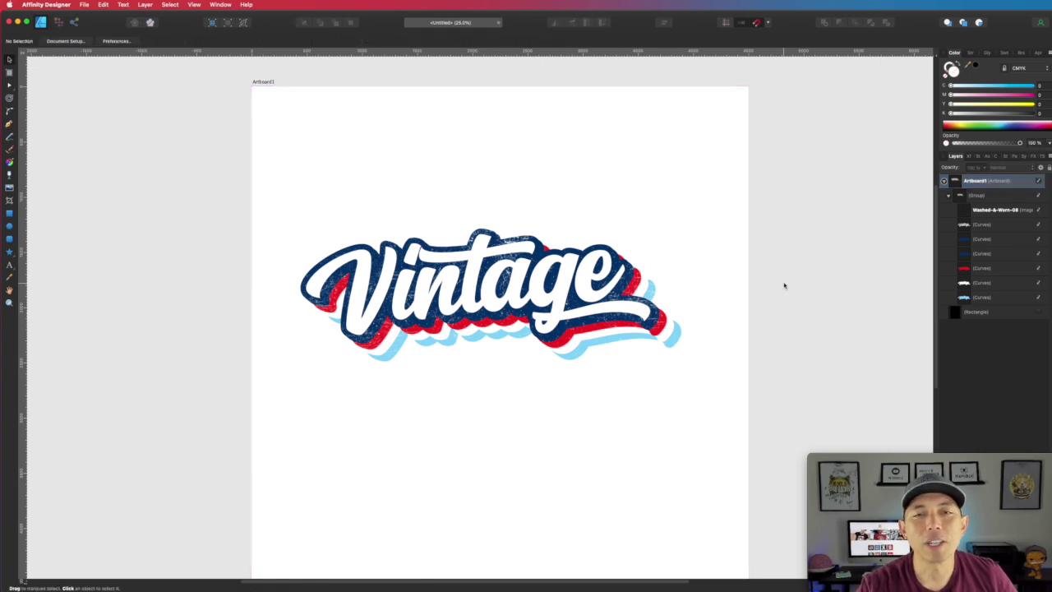